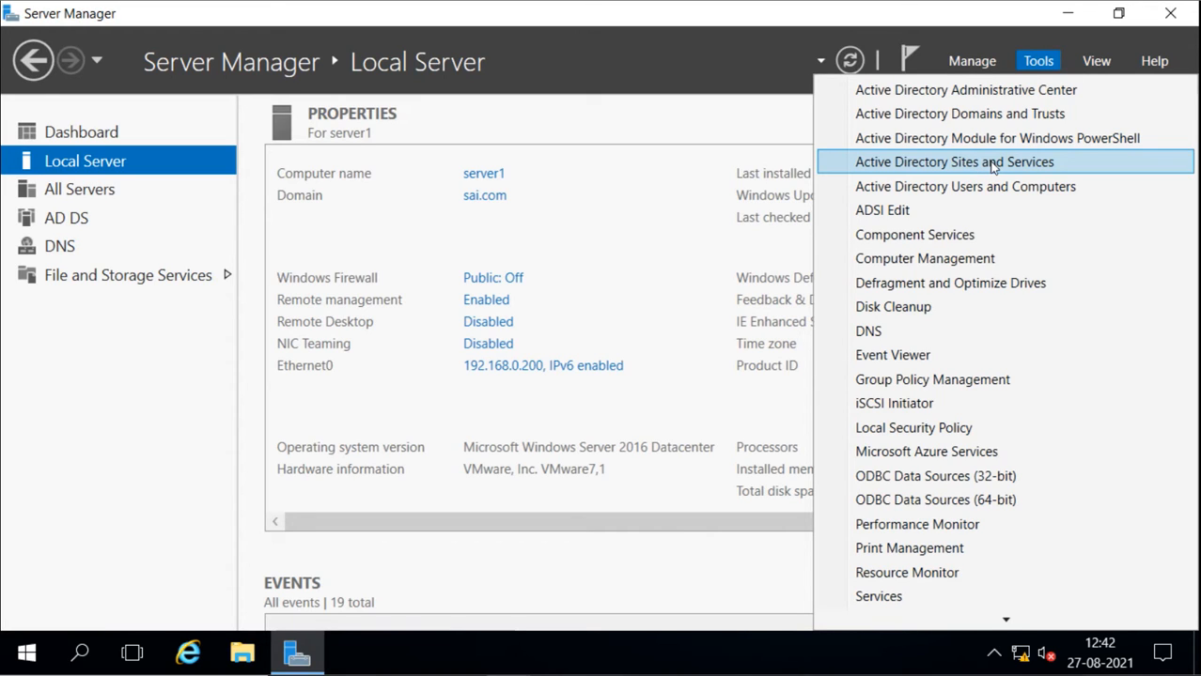
Open Active Directory Sites and Services full screen and expand Default-First-Site-Name to view the servers in its Servers container
left_click(993, 163)
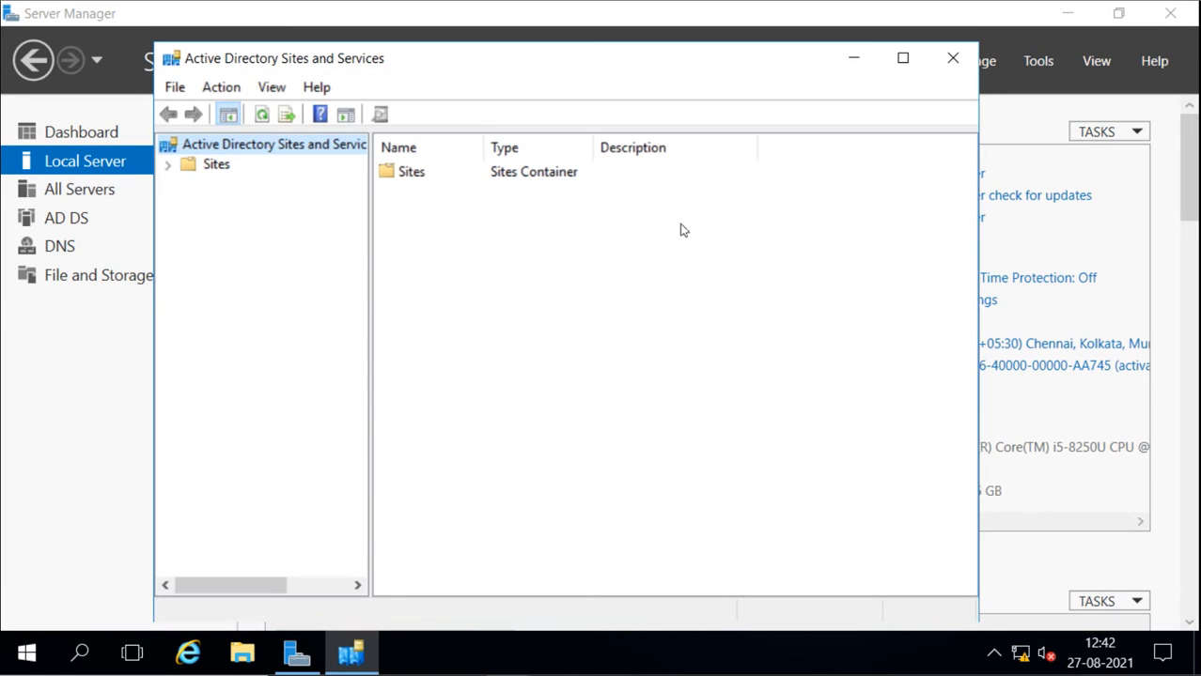
left_click(900, 66)
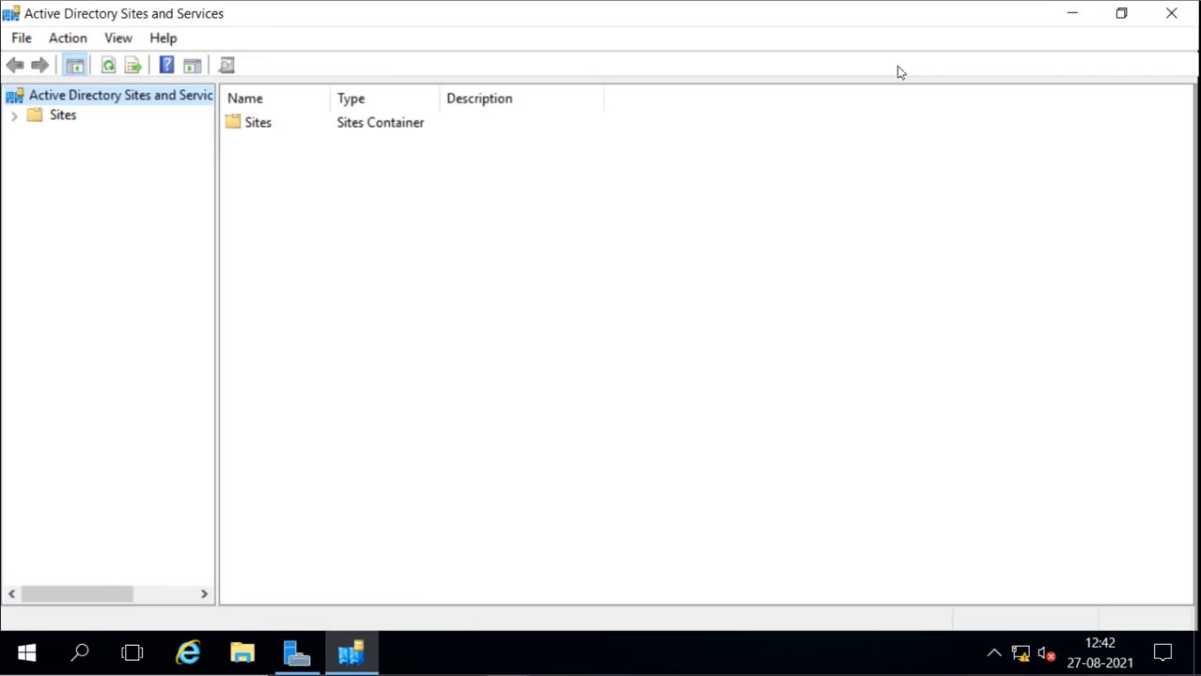
left_click(14, 115)
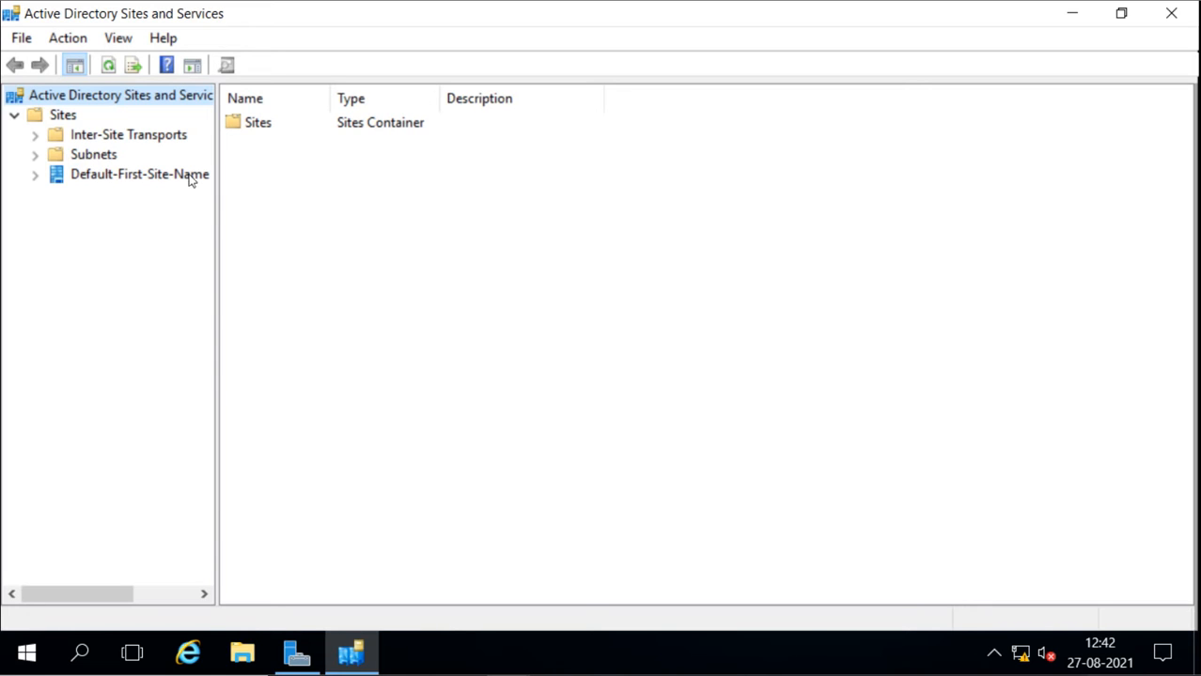
left_click(36, 173)
left_click(56, 196)
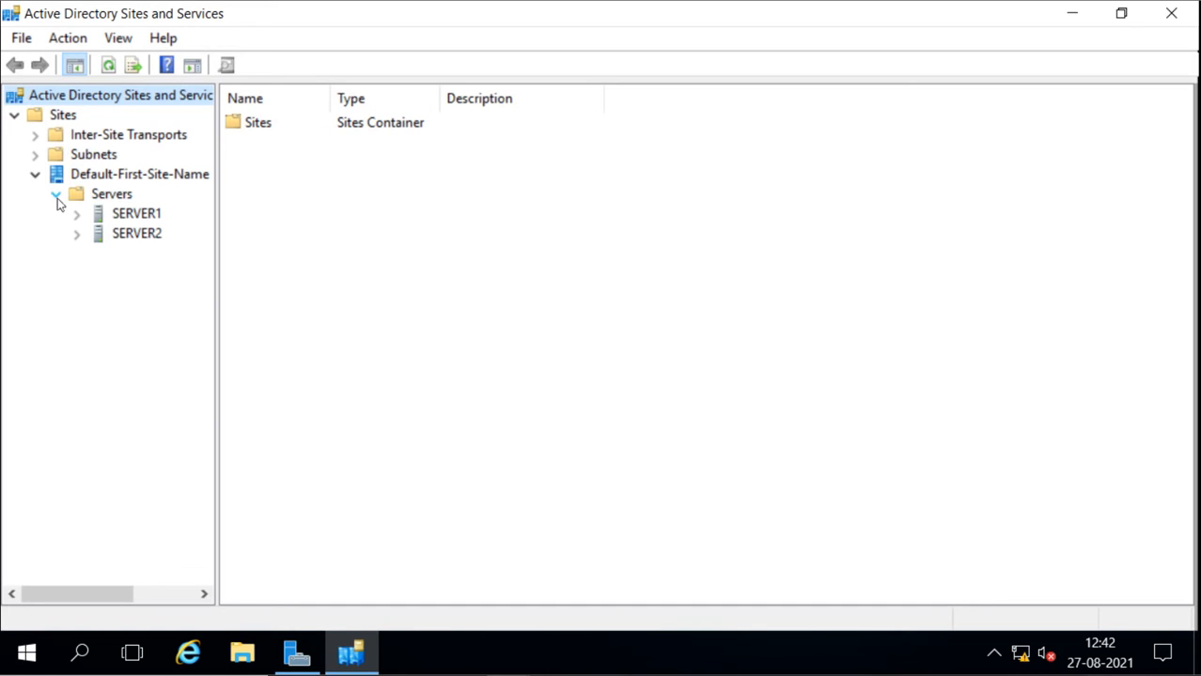
left_click(101, 217)
left_click(102, 236)
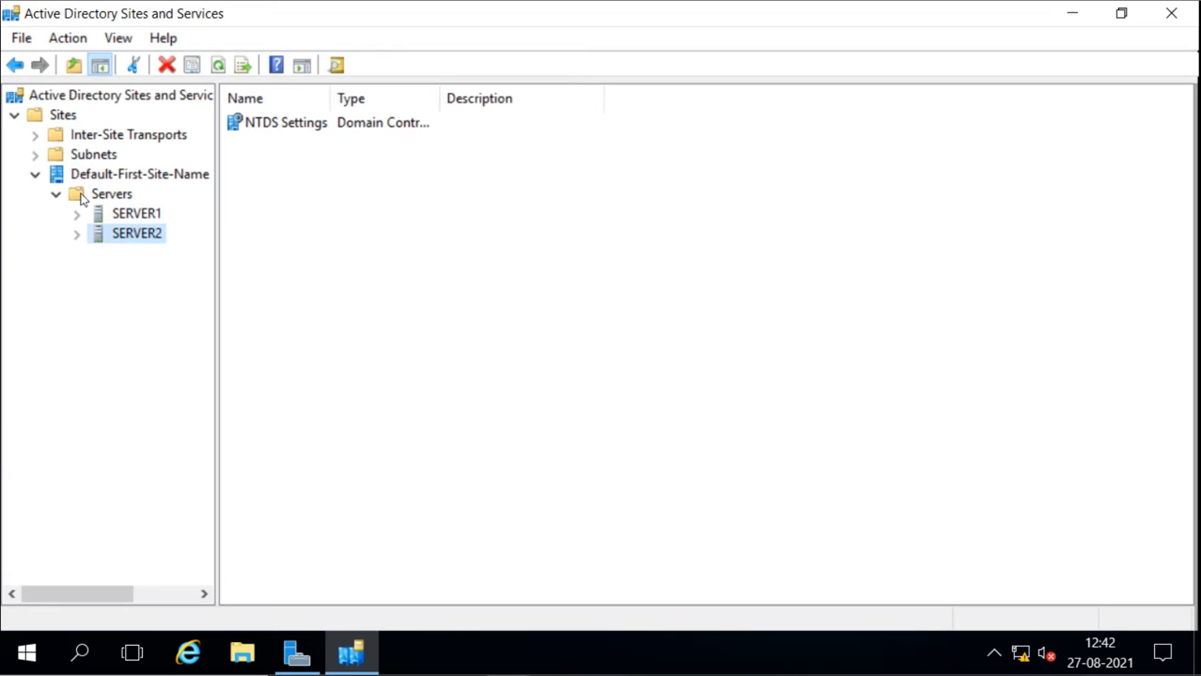
left_click(82, 198)
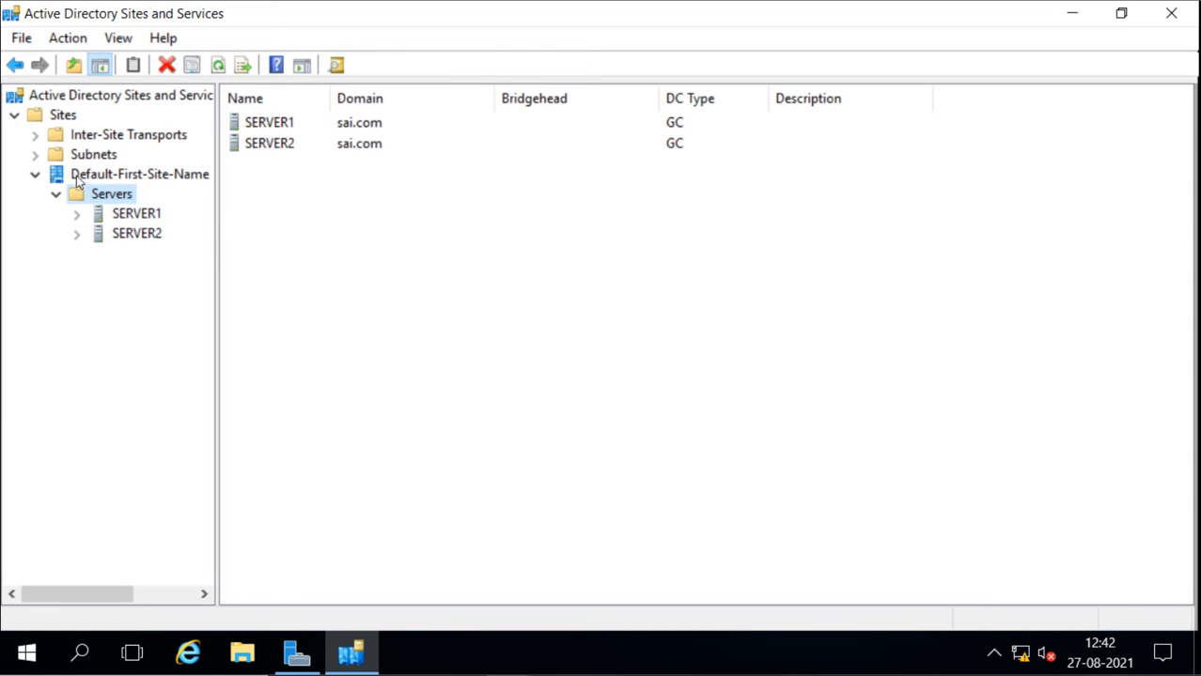
Rename the Default-First-Site-Name site to Mumbai
left_click(83, 176)
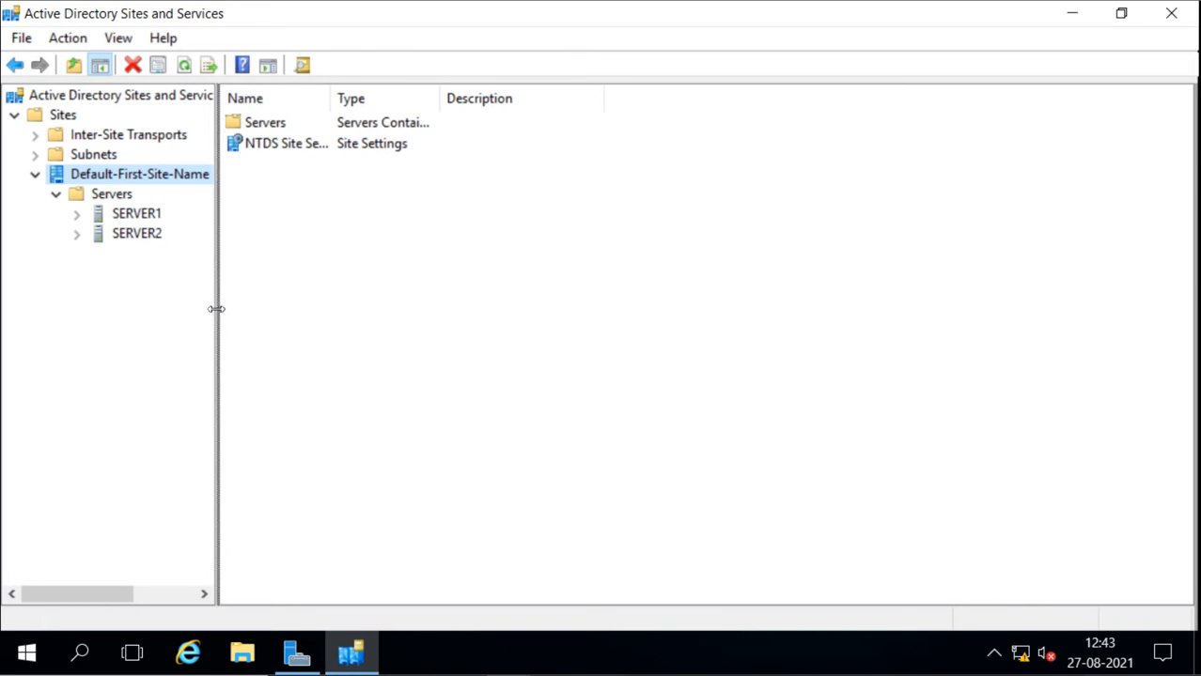
left_click_drag(216, 310, 232, 319)
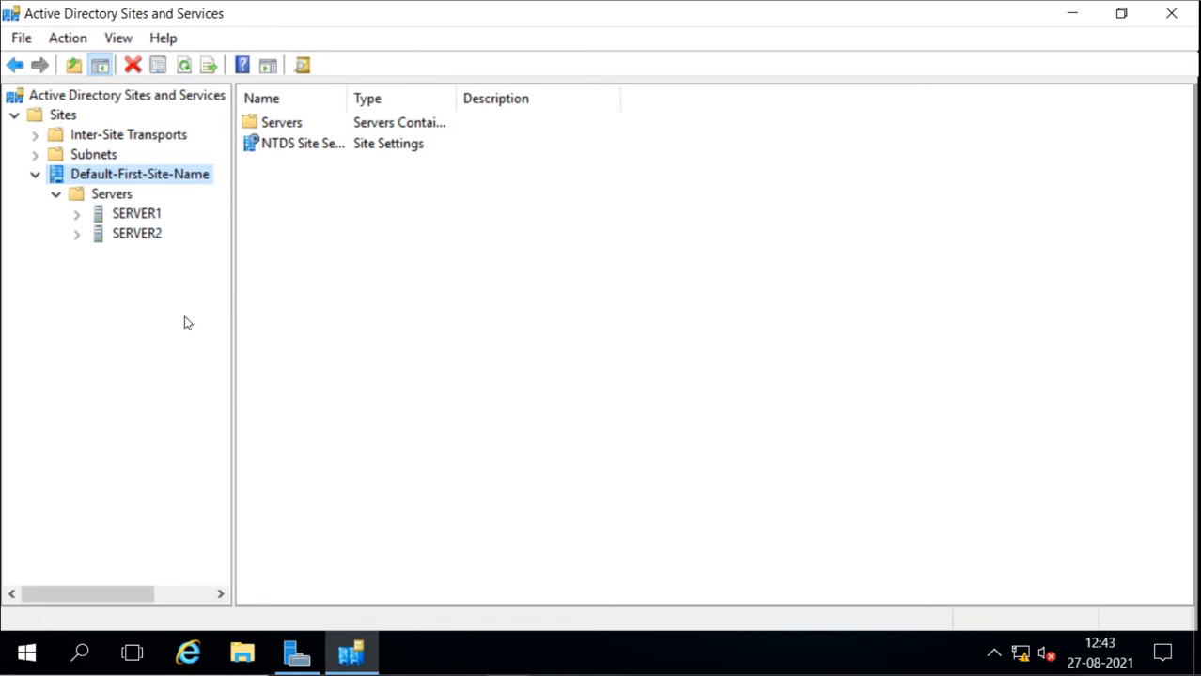
right_click(89, 179)
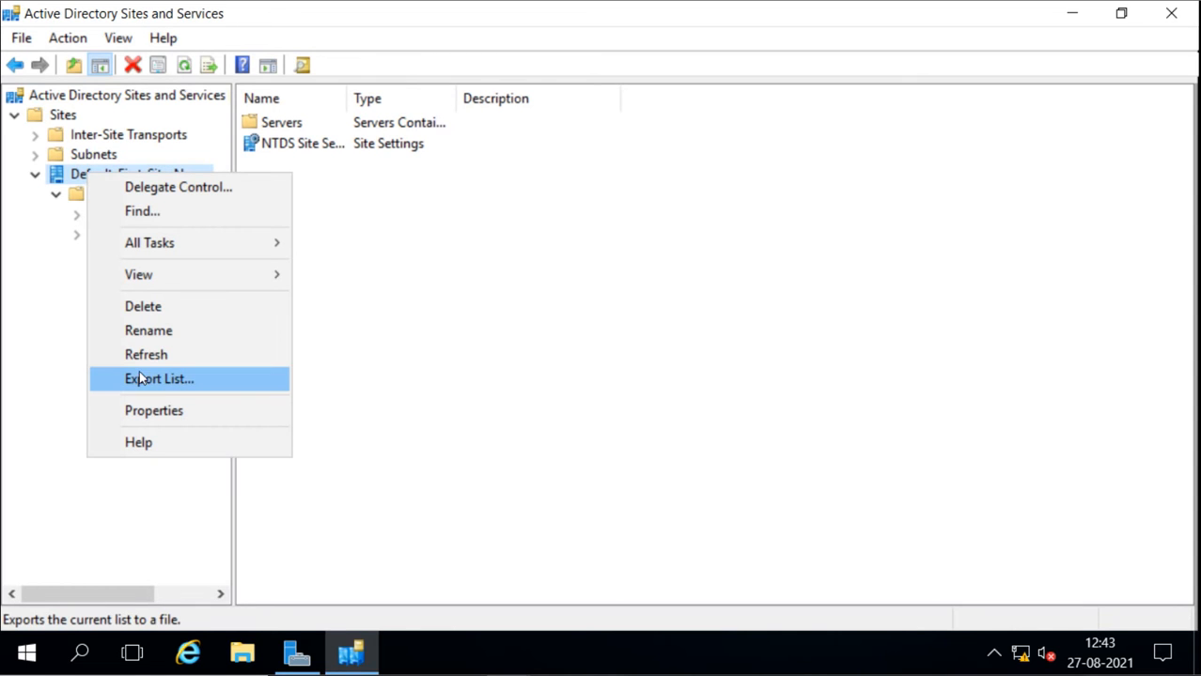
left_click(163, 337)
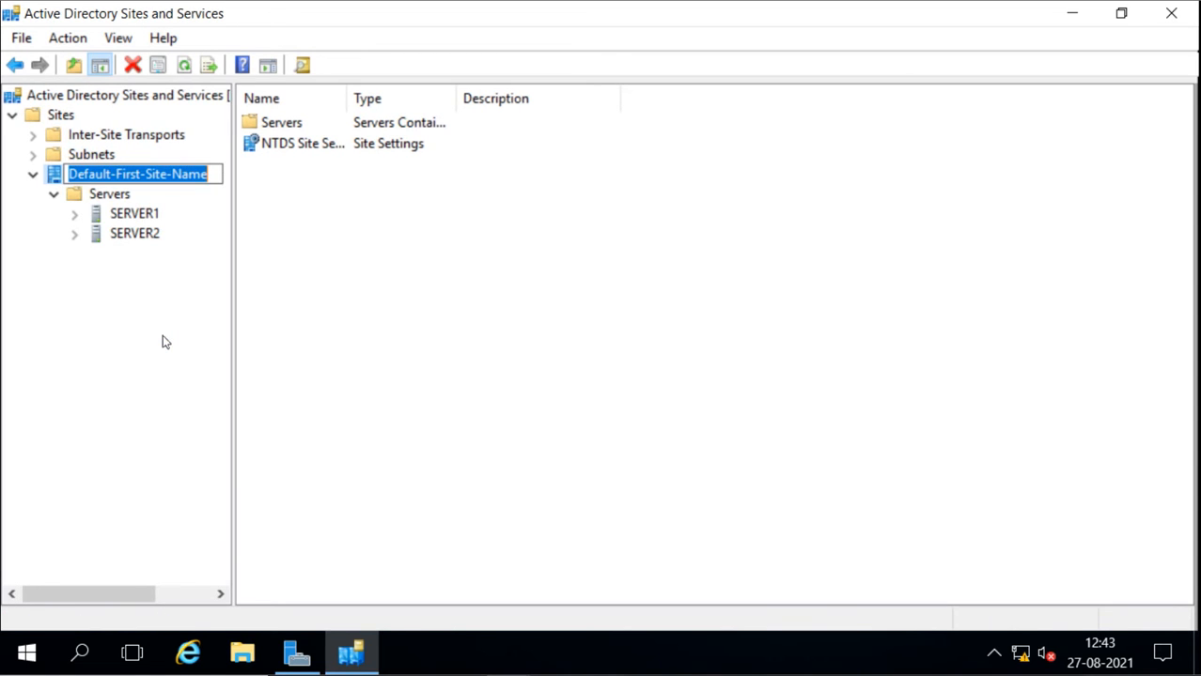
type("Mum")
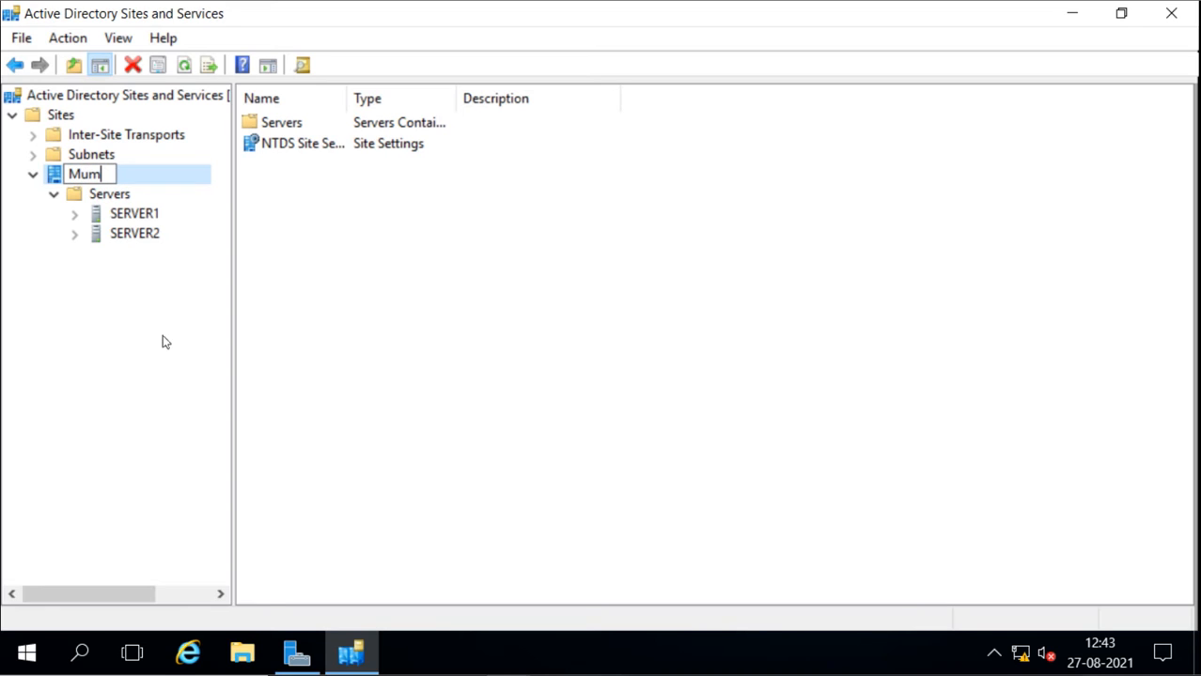
type("bai")
key("Return")
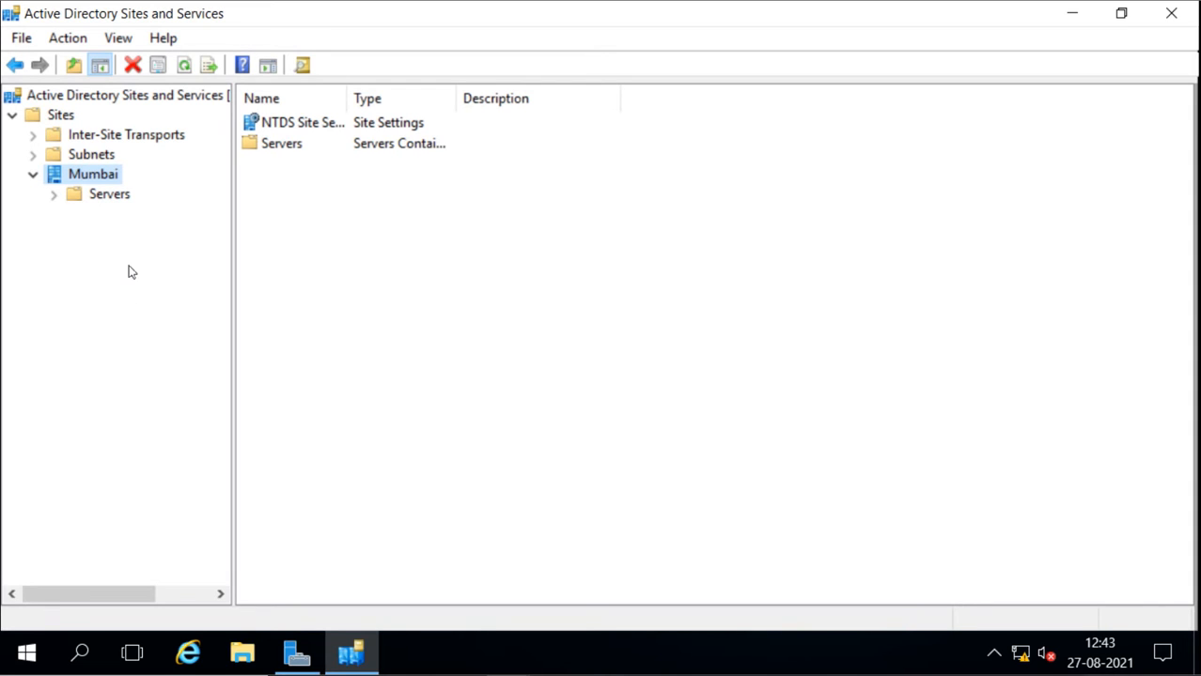
Create a new site named Pune on the DEFAULTIPSITELINK site link and expand the Pune site and Mumbai's Servers container
right_click(31, 116)
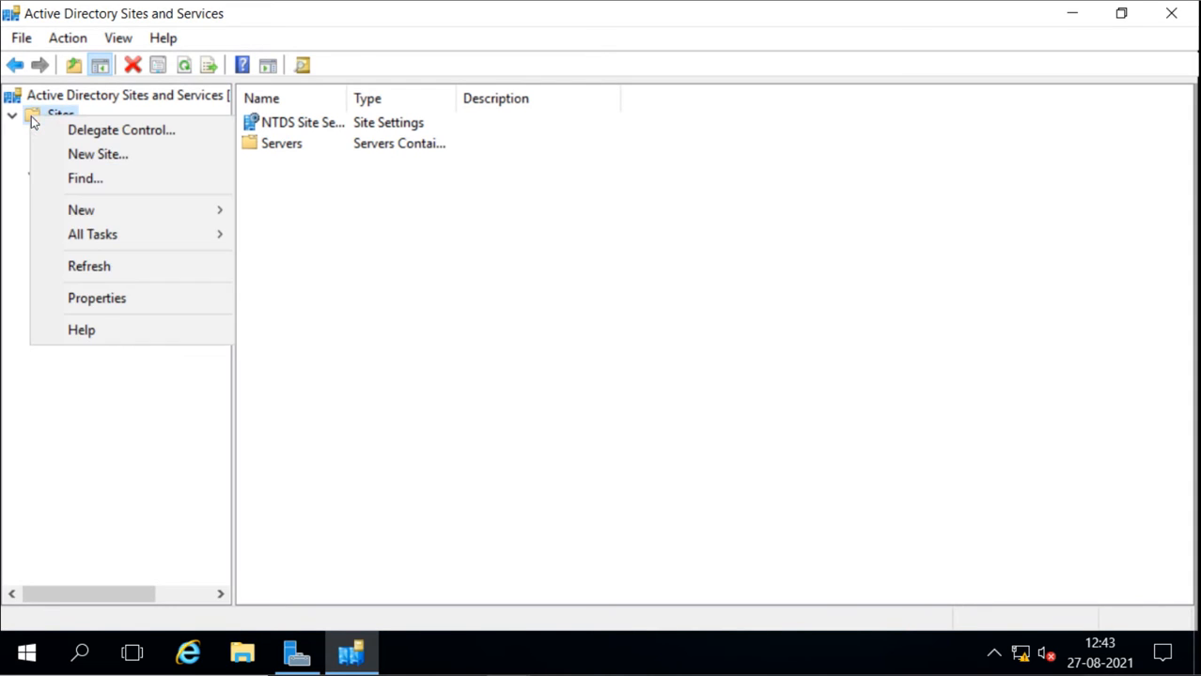
left_click(118, 160)
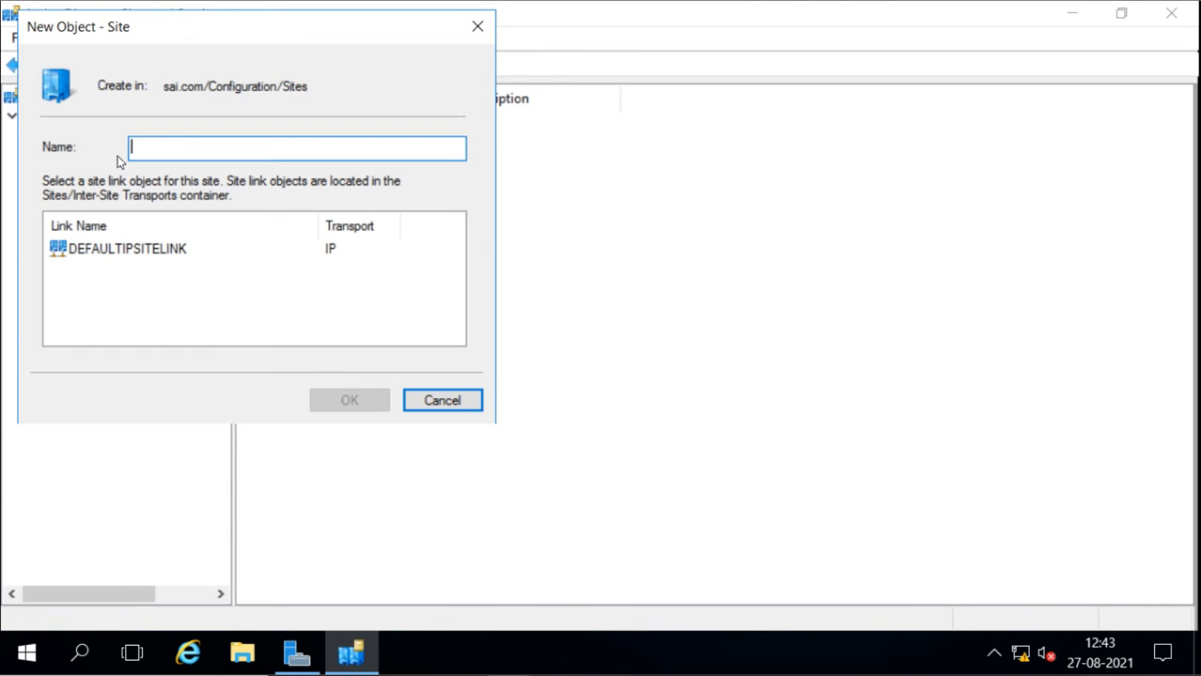
left_click_drag(286, 42, 591, 151)
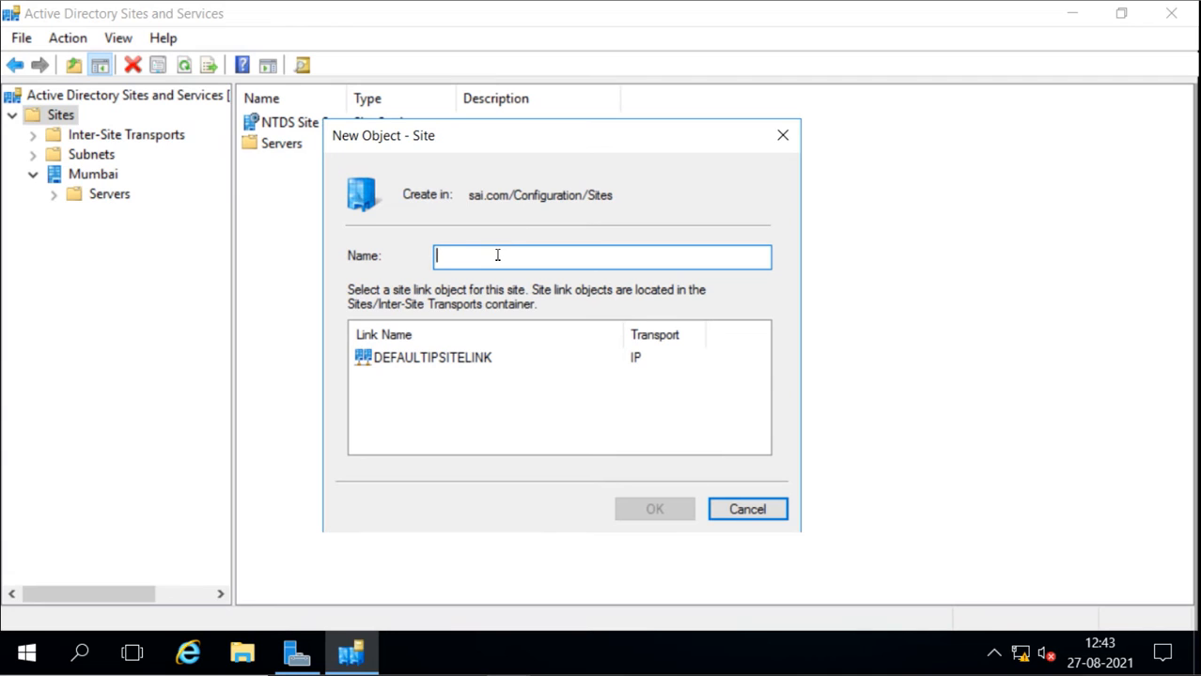
type("Pune")
left_click(420, 362)
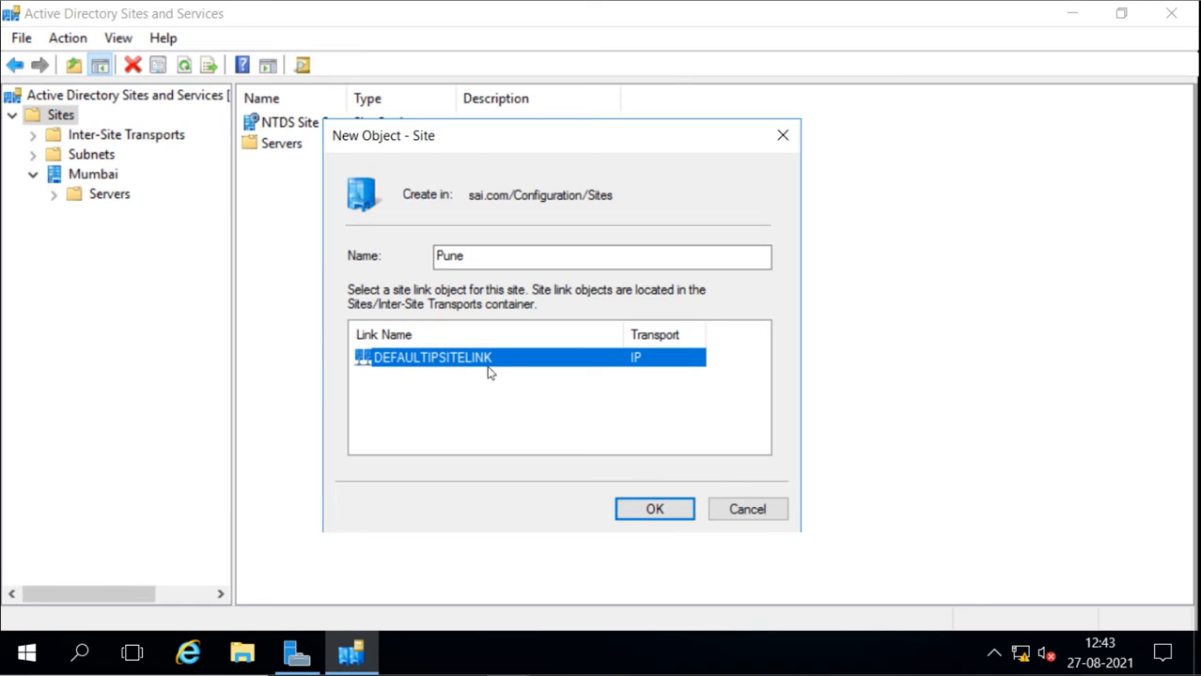
left_click(653, 510)
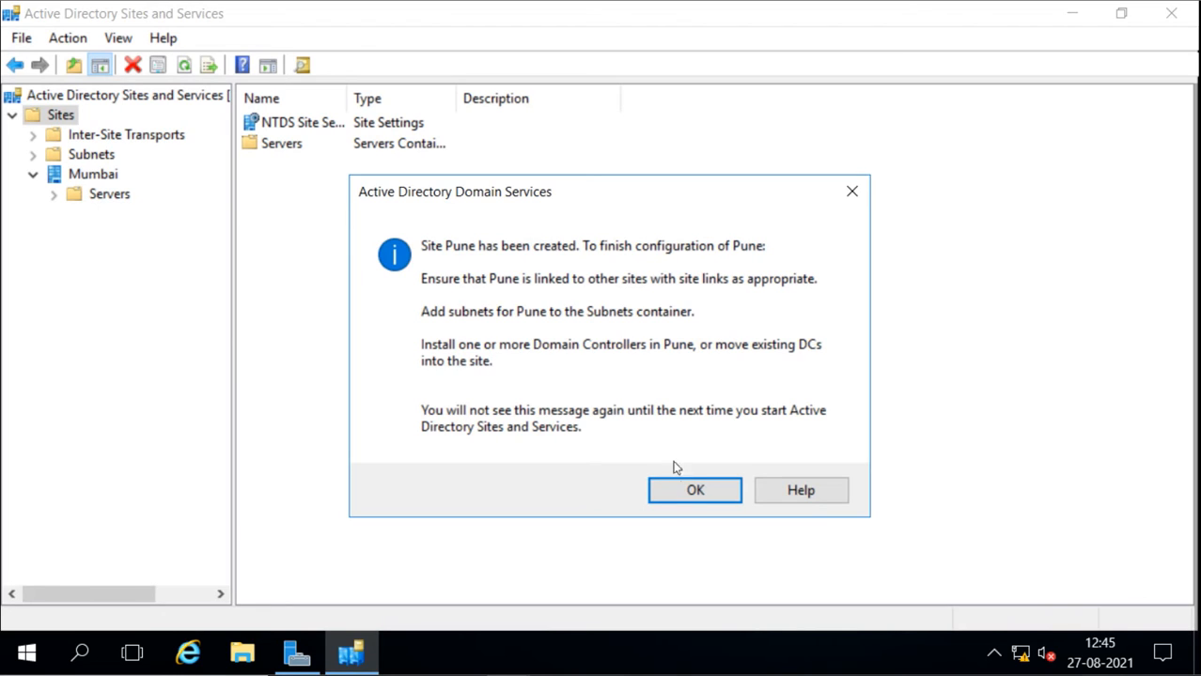
left_click(680, 492)
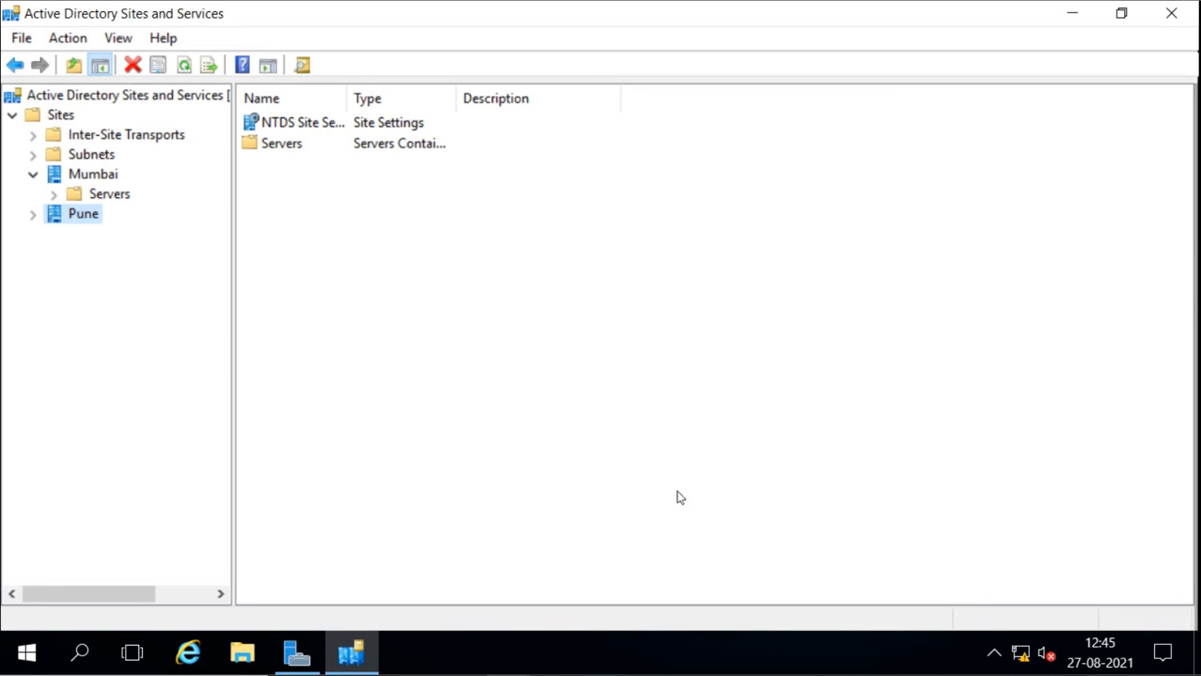
left_click(37, 218)
left_click(54, 195)
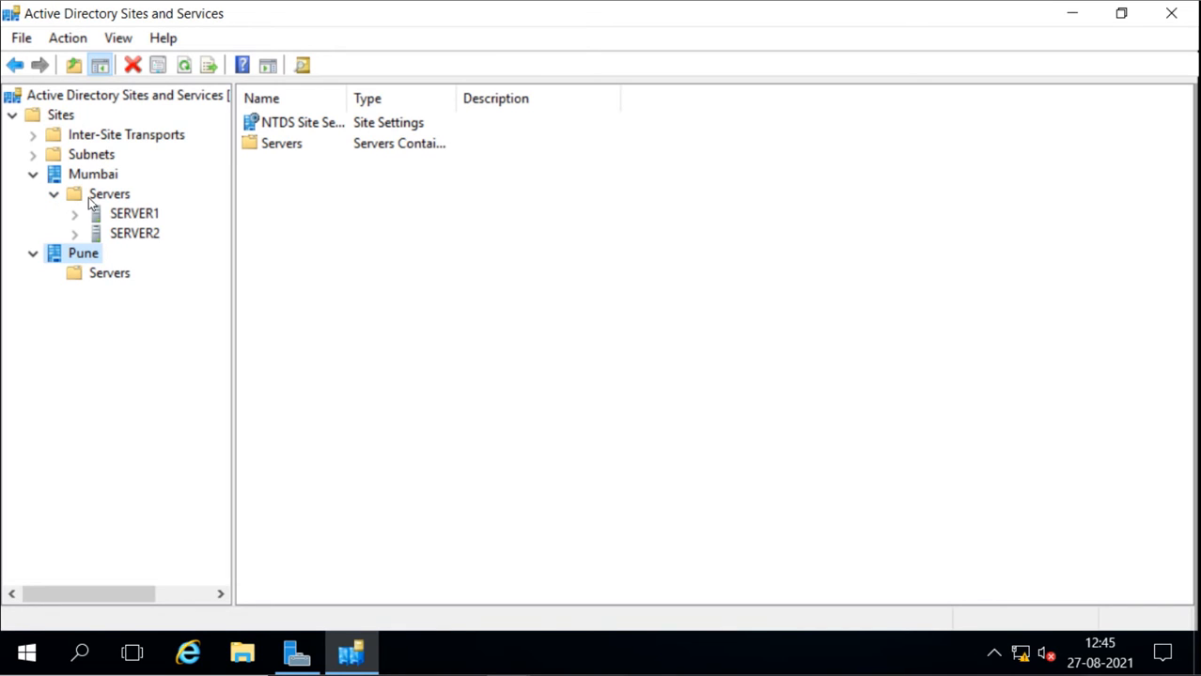
Start creating another new site in the Sites container
right_click(35, 120)
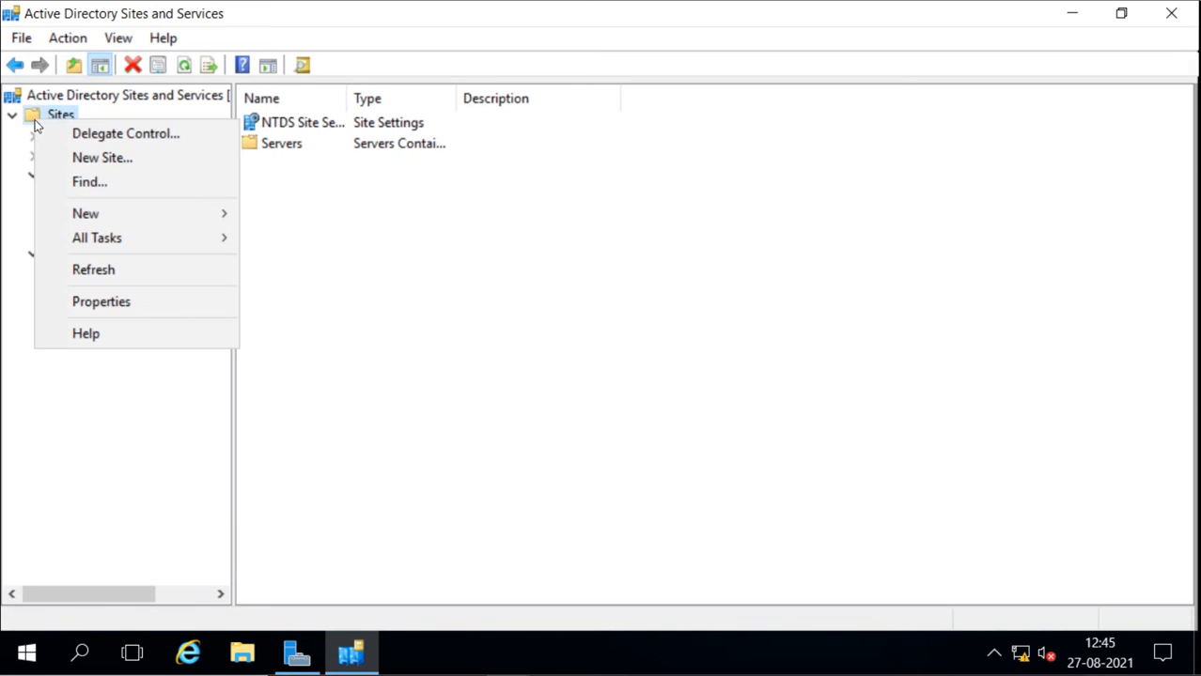
mouse_move(199, 223)
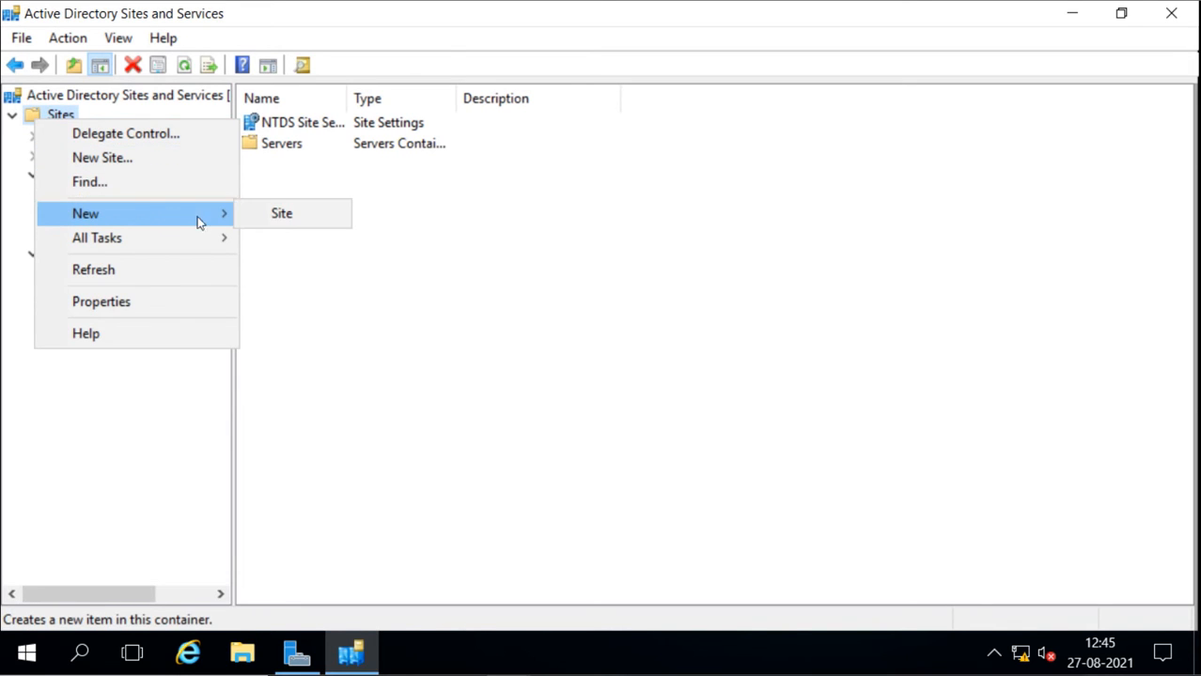
left_click(153, 159)
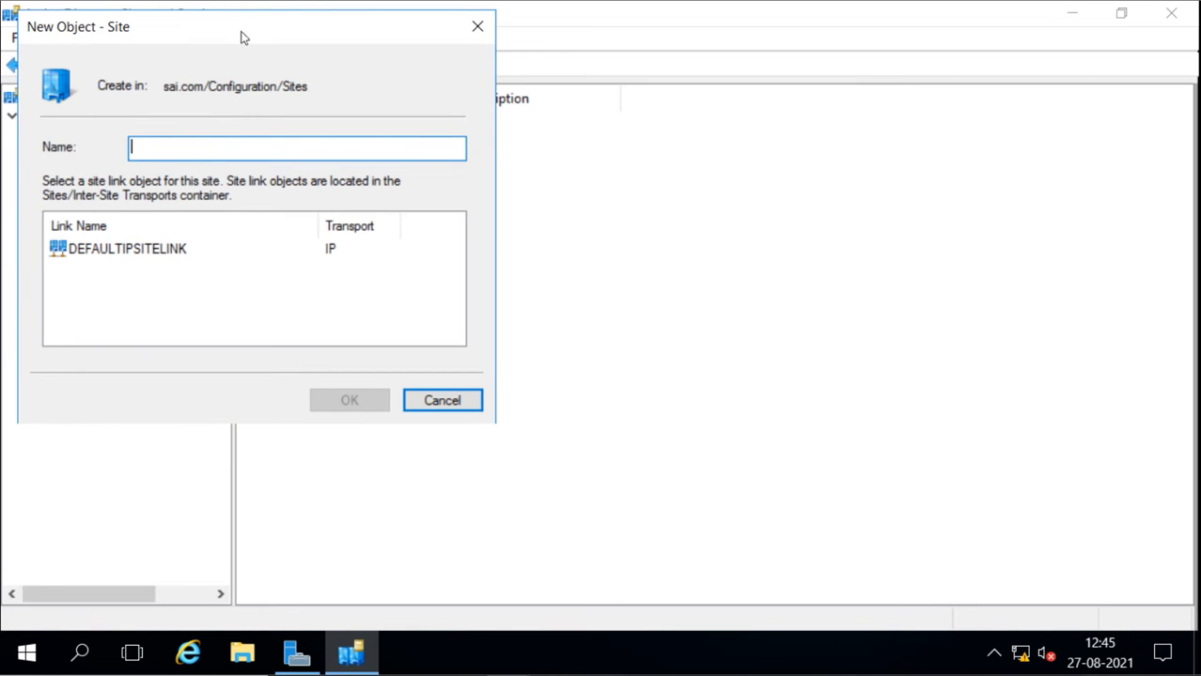
left_click_drag(602, 117, 604, 120)
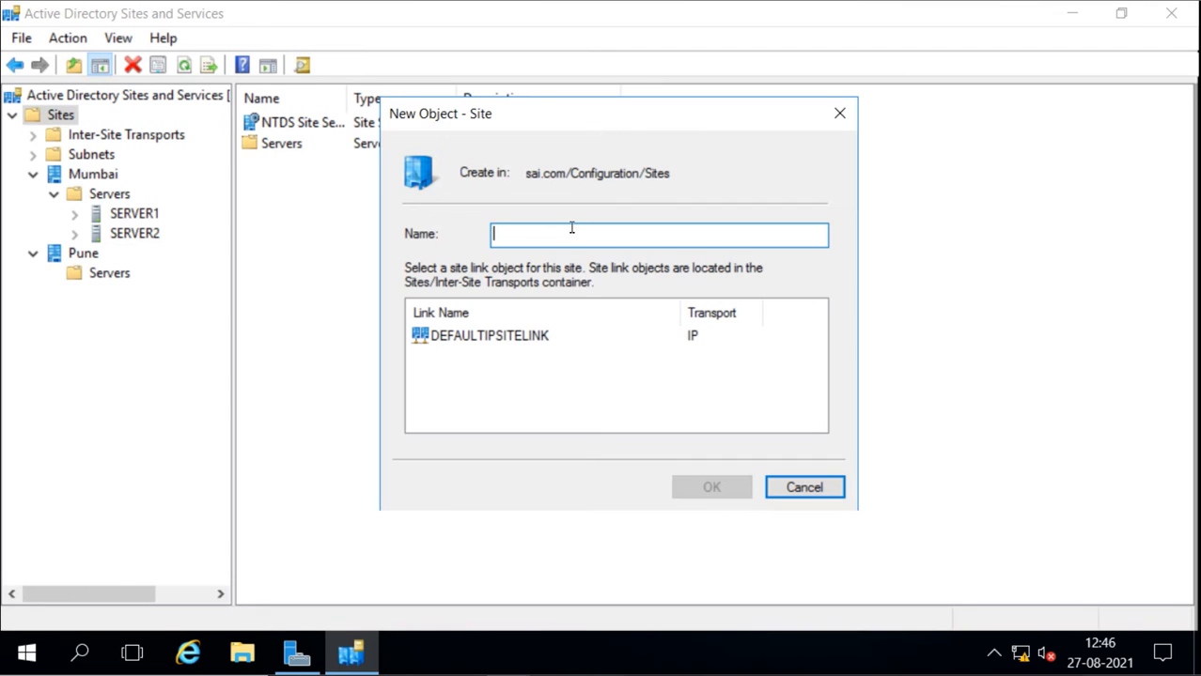
type("Banalore")
key("BackSpace")
key("BackSpace")
key("BackSpace")
key("BackSpace")
key("BackSpace")
key("BackSpace")
key("BackSpace")
key("BackSpace")
Name the new site kolkota, assign it to DEFAULTIPSITELINK and create it
type("kolkota")
left_click(495, 348)
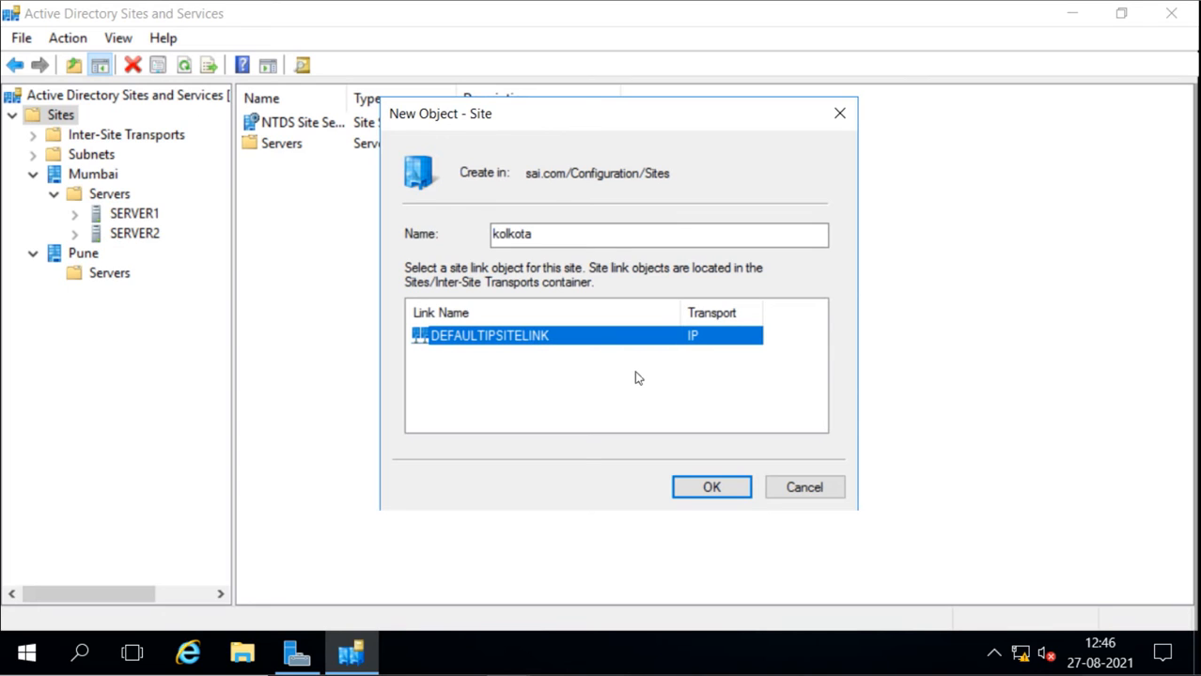
left_click(700, 487)
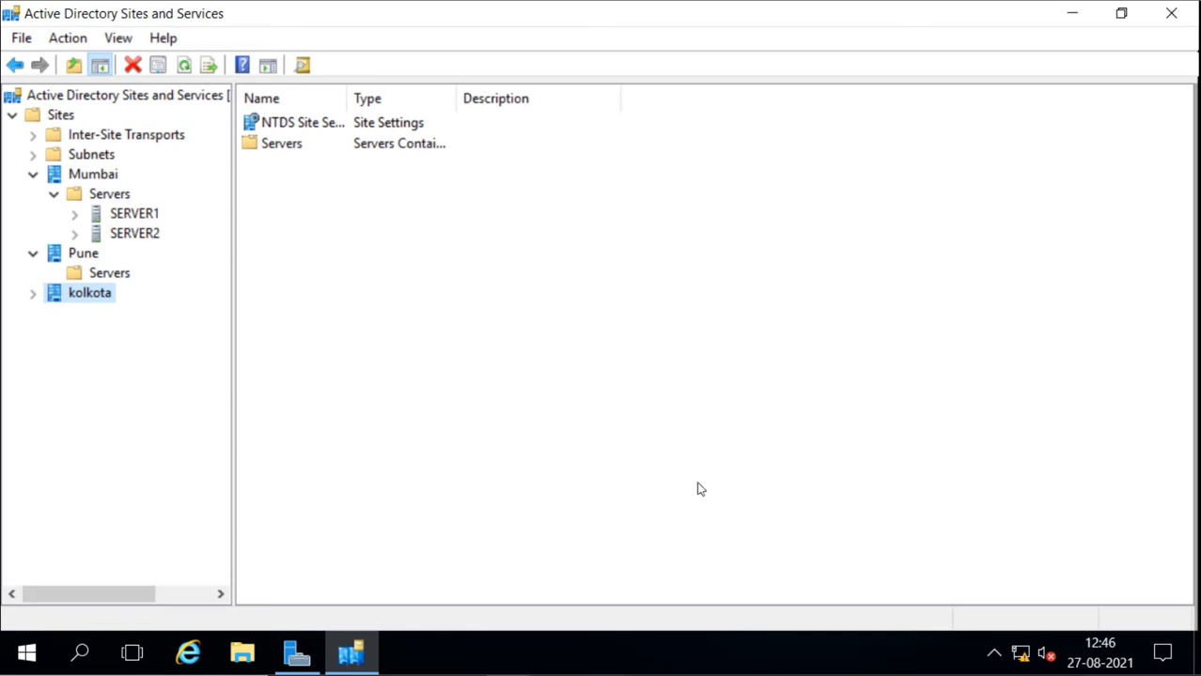
Move SERVER2 from Mumbai's Servers container to Pune's, and check the contents of the Pune and kolkota sites
left_click(33, 294)
left_click(53, 314)
left_click_drag(132, 239, 123, 279)
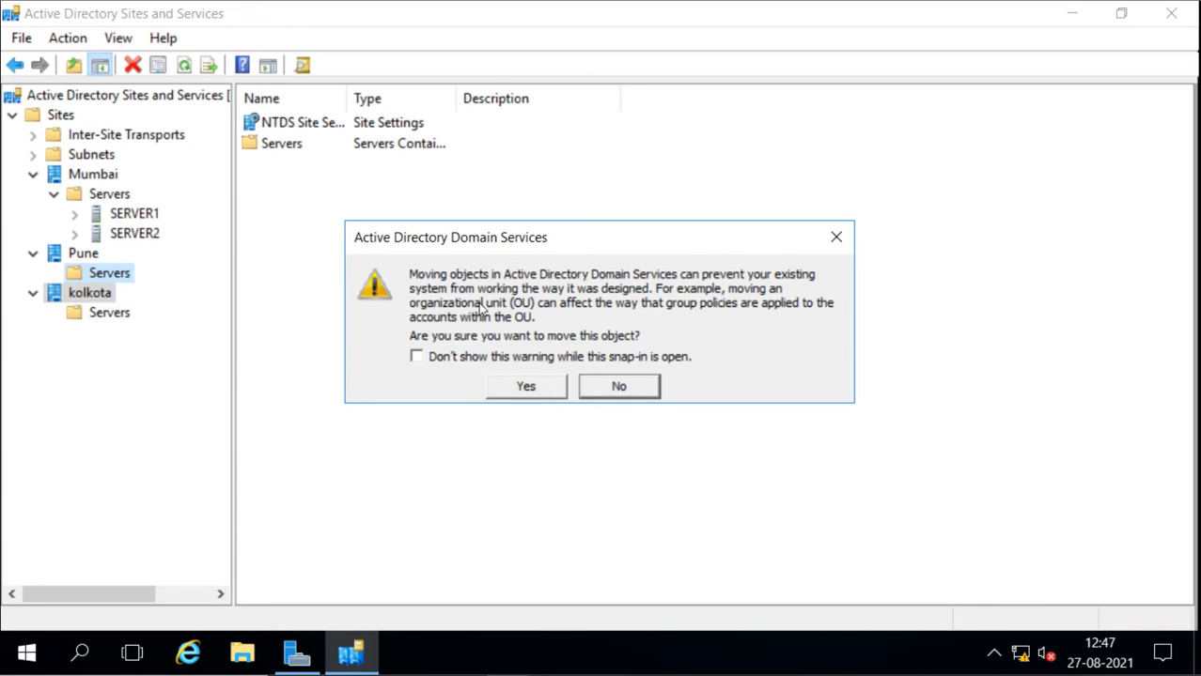
left_click(526, 390)
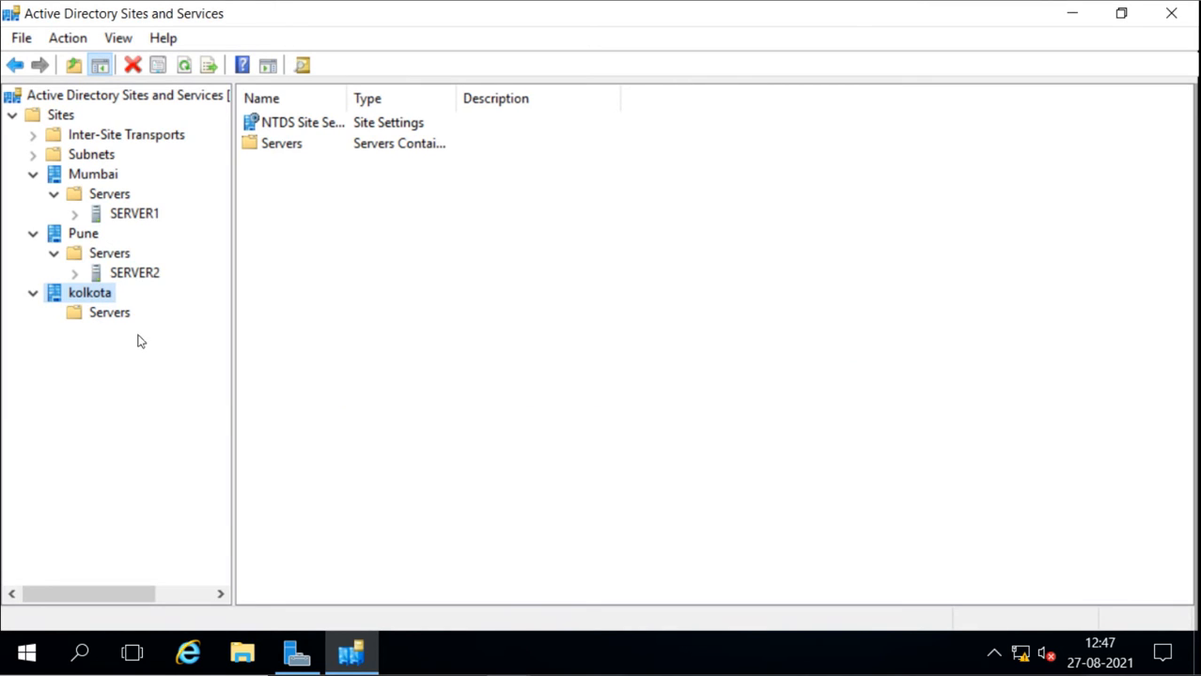
left_click(92, 257)
left_click(110, 274)
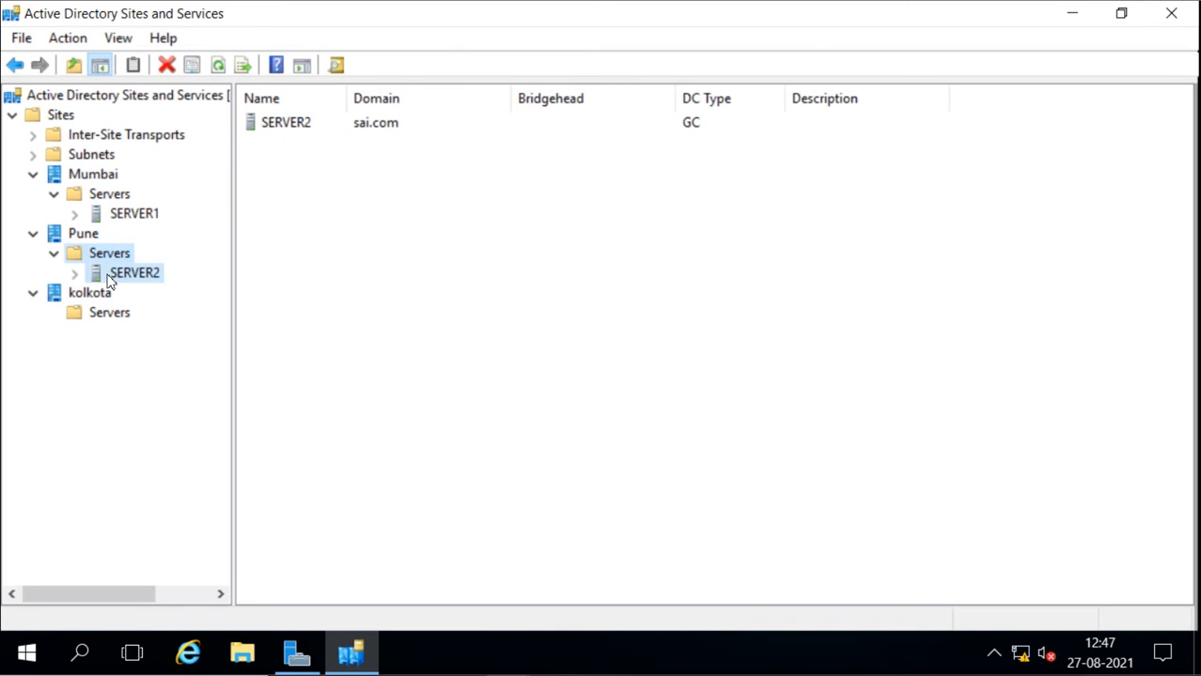
left_click(54, 235)
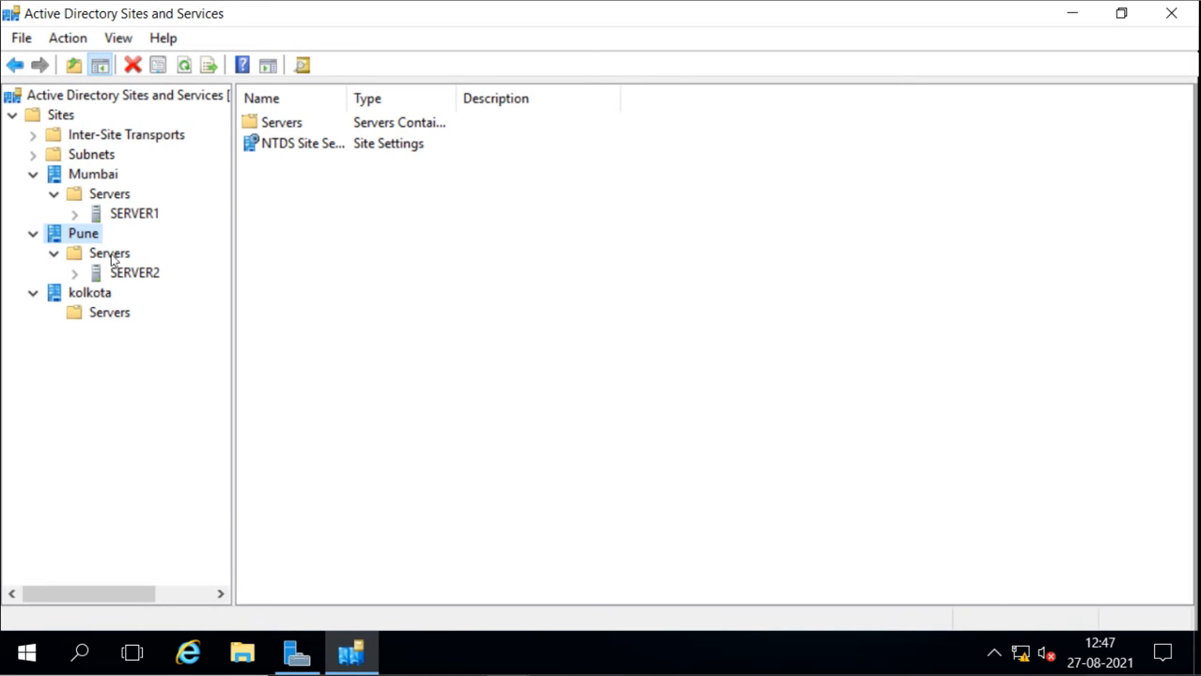
left_click(92, 318)
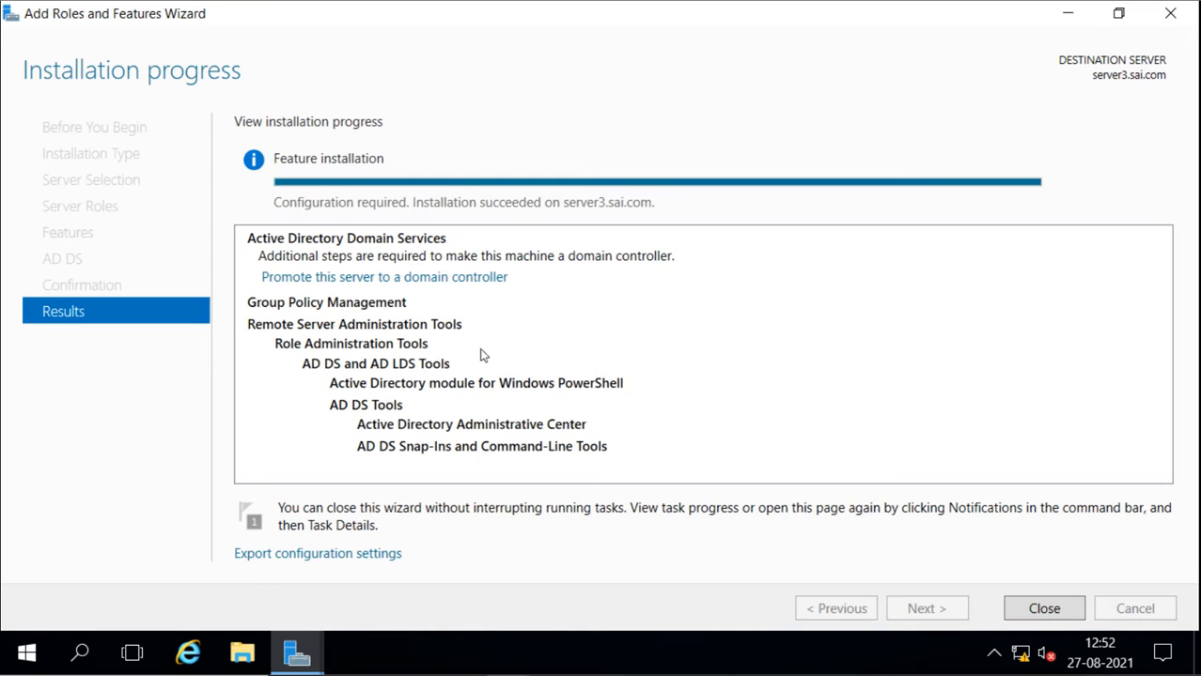
On server3, start promotion to a domain controller in the existing sai.com domain and set its site name to kolkota
left_click(411, 281)
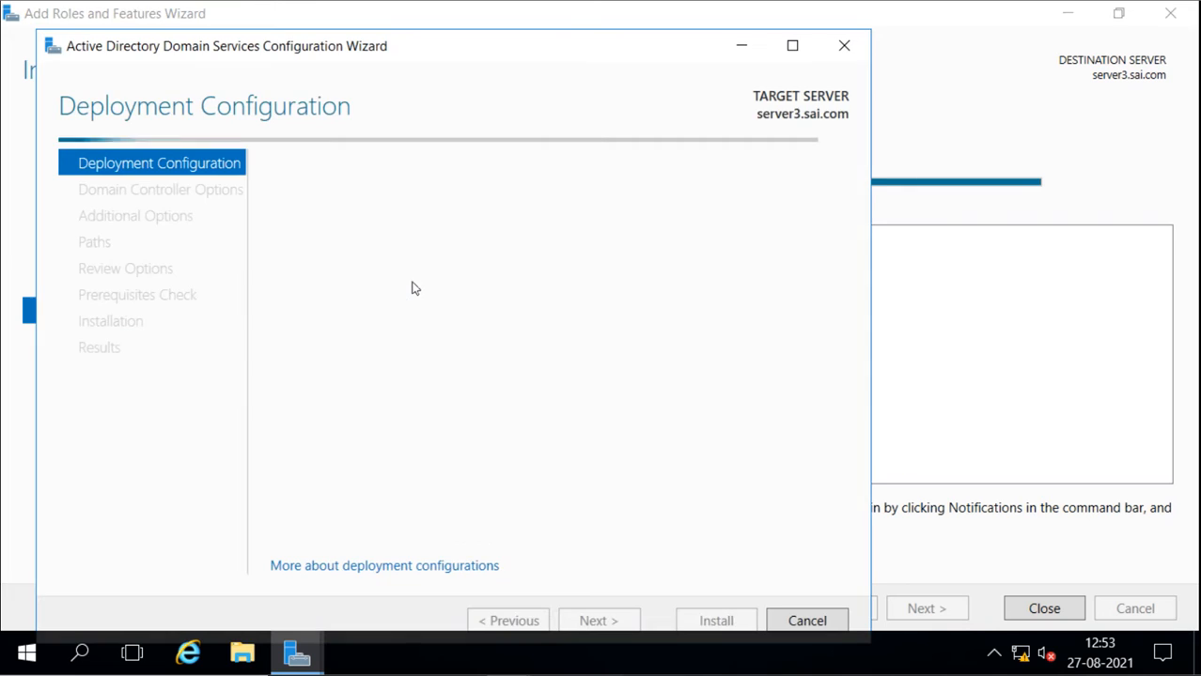
left_click(790, 49)
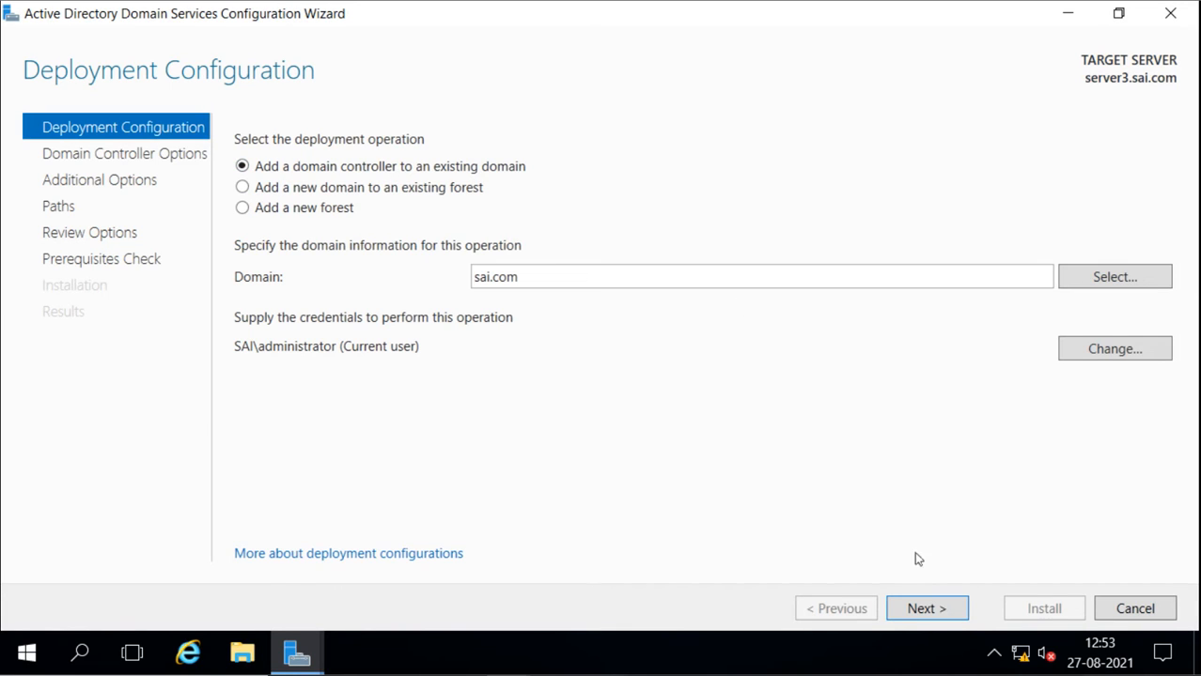
left_click(926, 609)
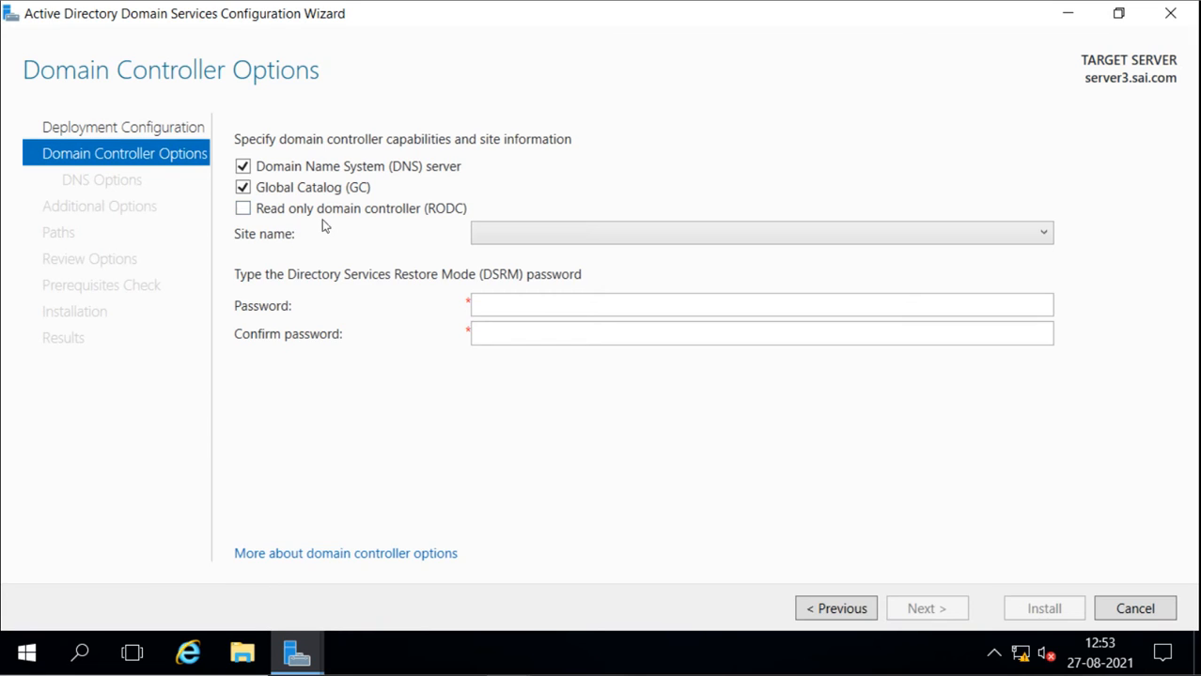
left_click(602, 241)
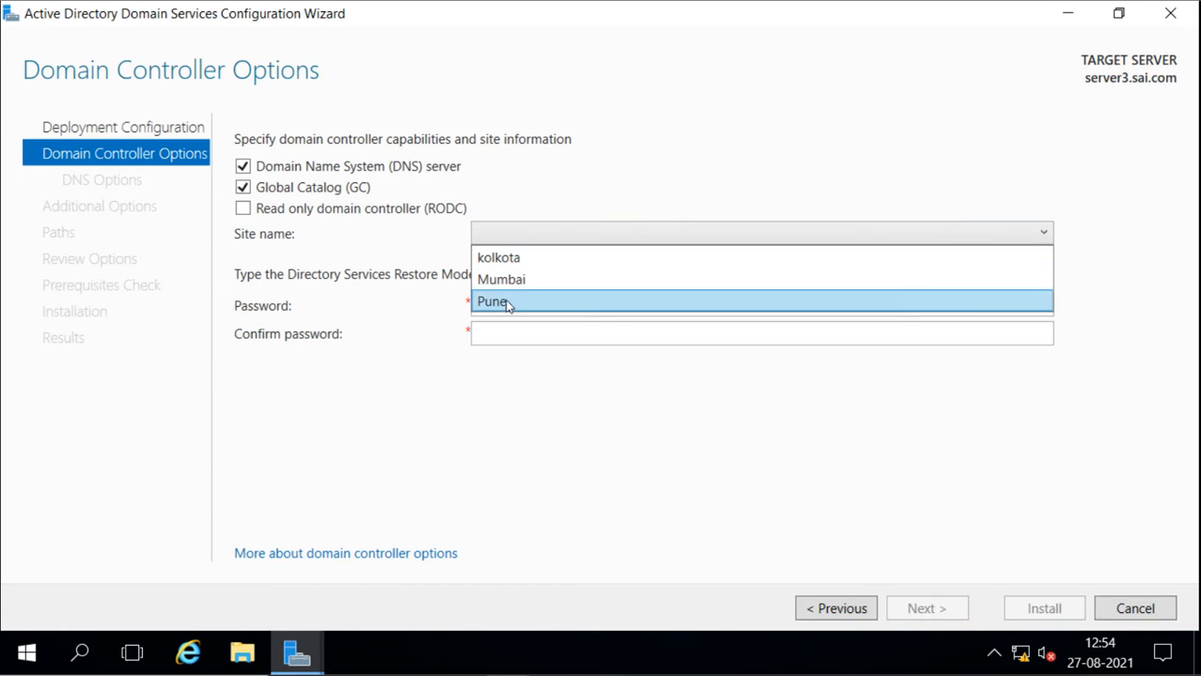
left_click(517, 259)
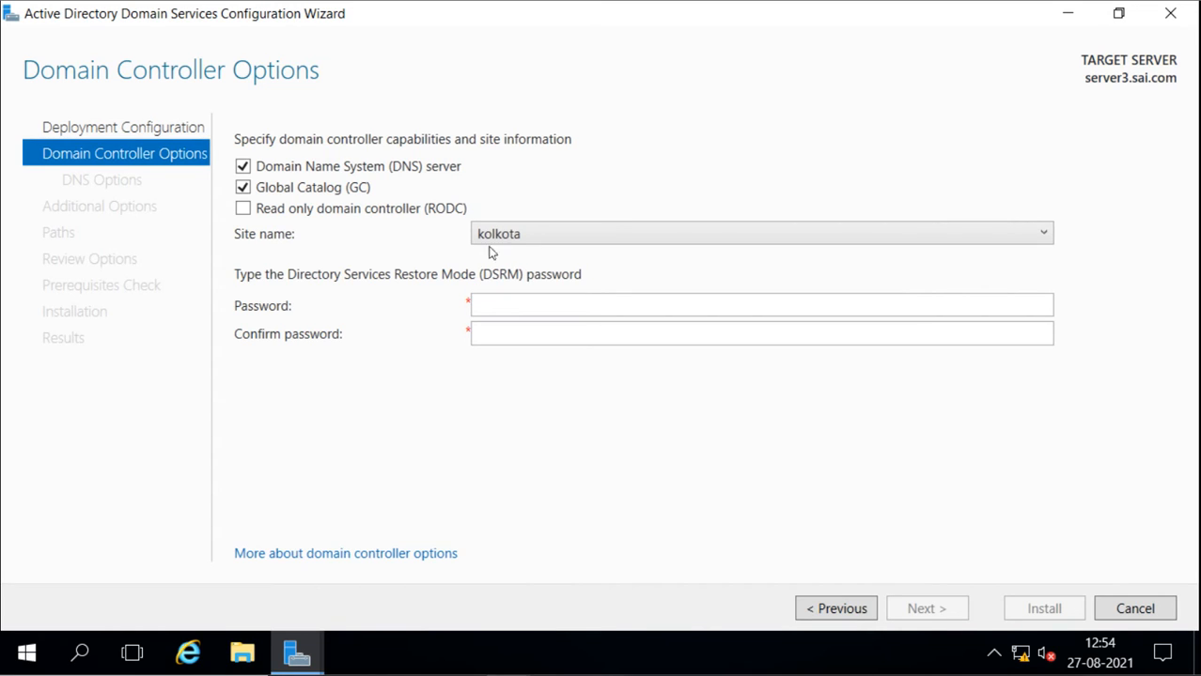
Enter and confirm the Directory Services Restore Mode (DSRM) password and accept the domain controller options
left_click(517, 311)
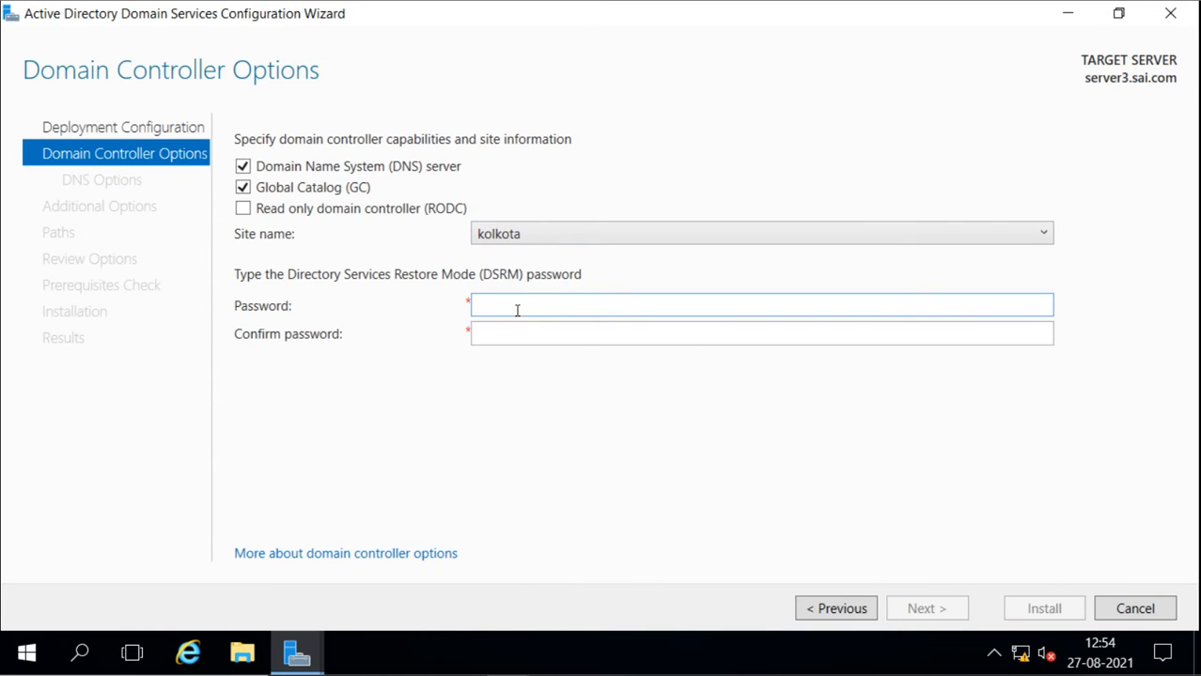
type("•••••••")
key("Tab")
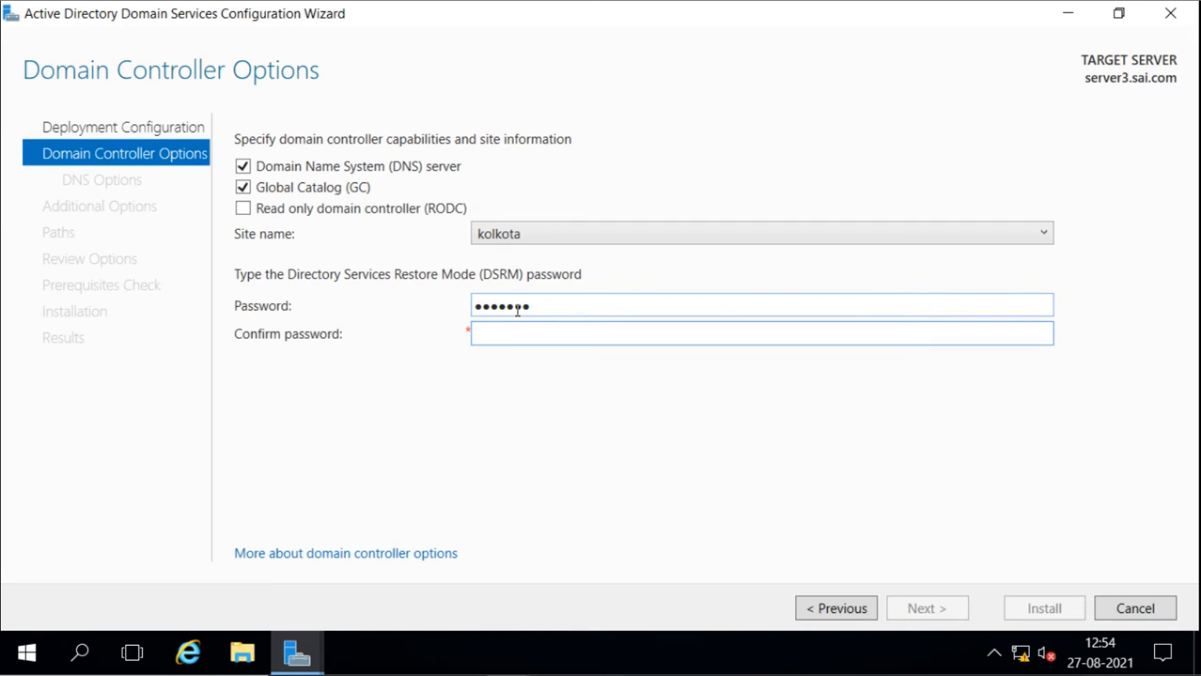
type("•••••••")
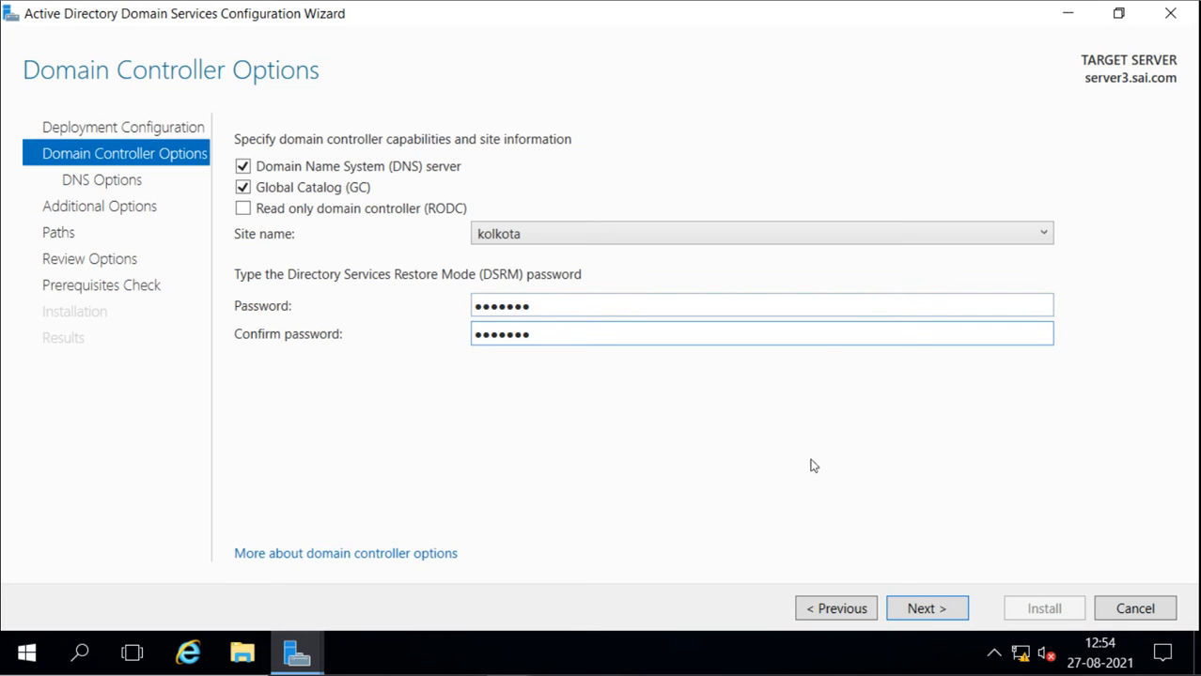
left_click(917, 606)
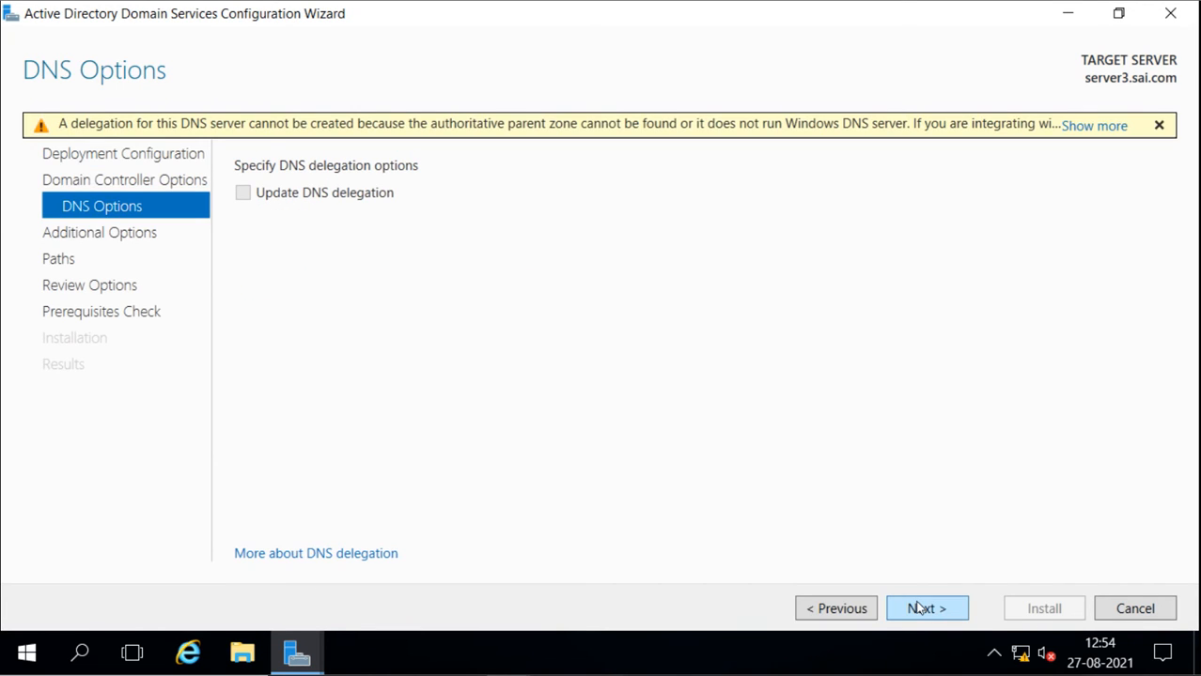
Accept the default DNS, replication and path options, run the prerequisites check and start the domain controller installation
left_click(920, 609)
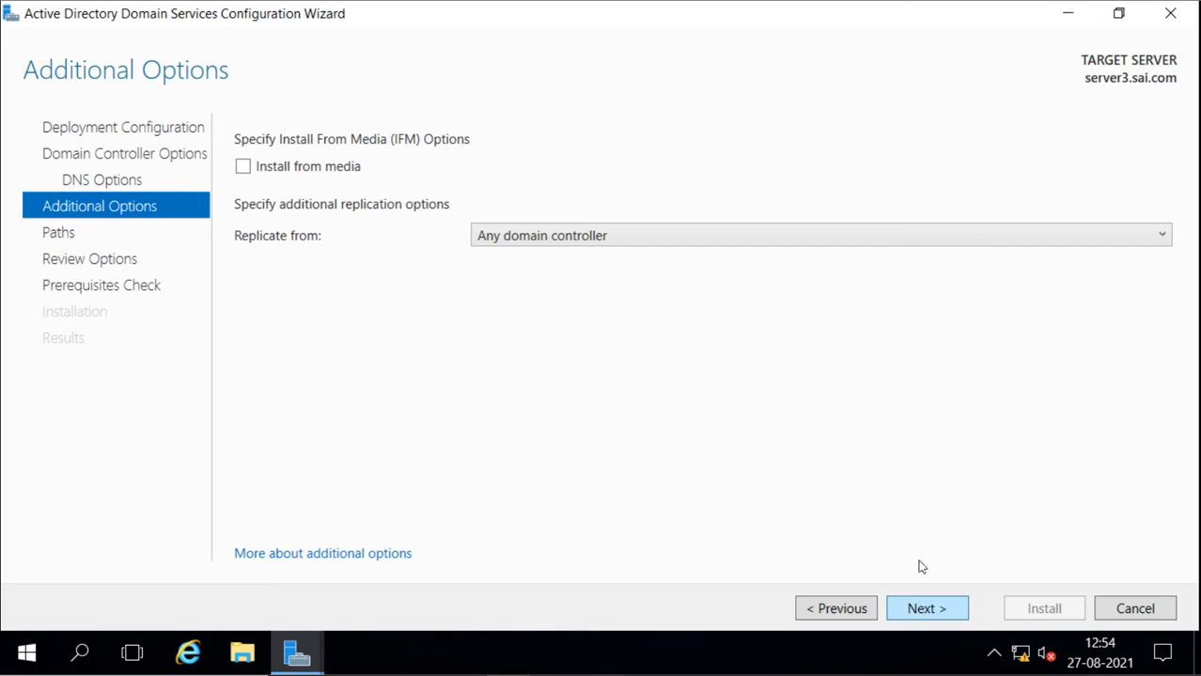
left_click(928, 609)
left_click(928, 609)
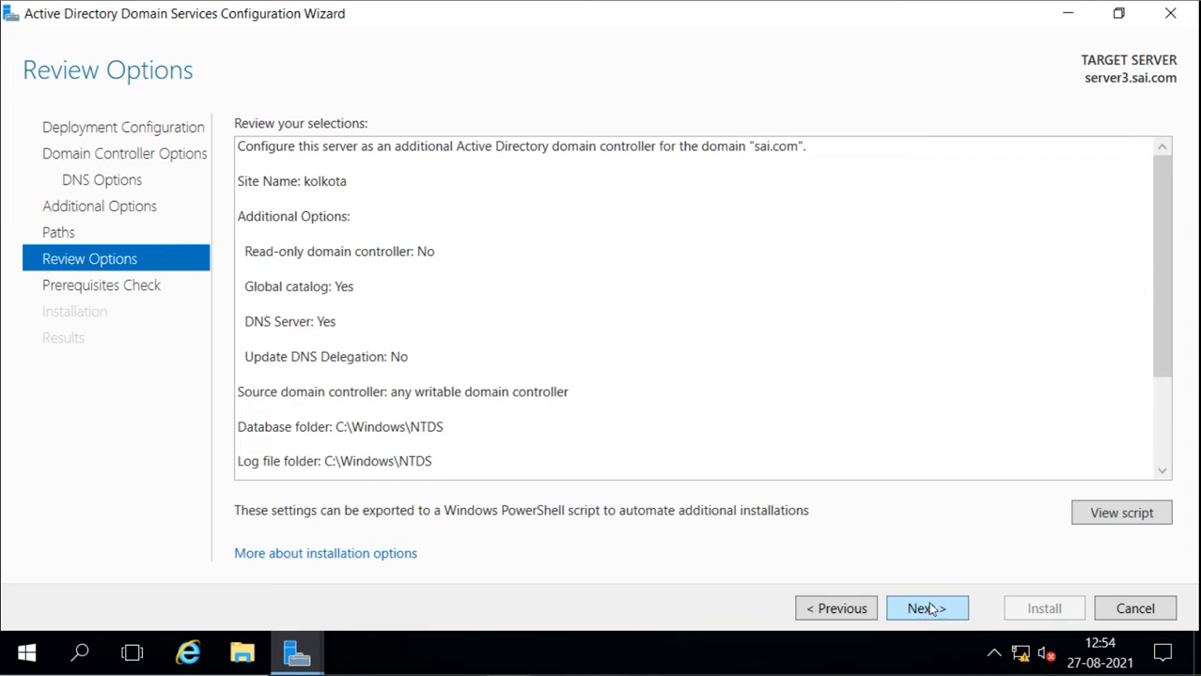
left_click(928, 609)
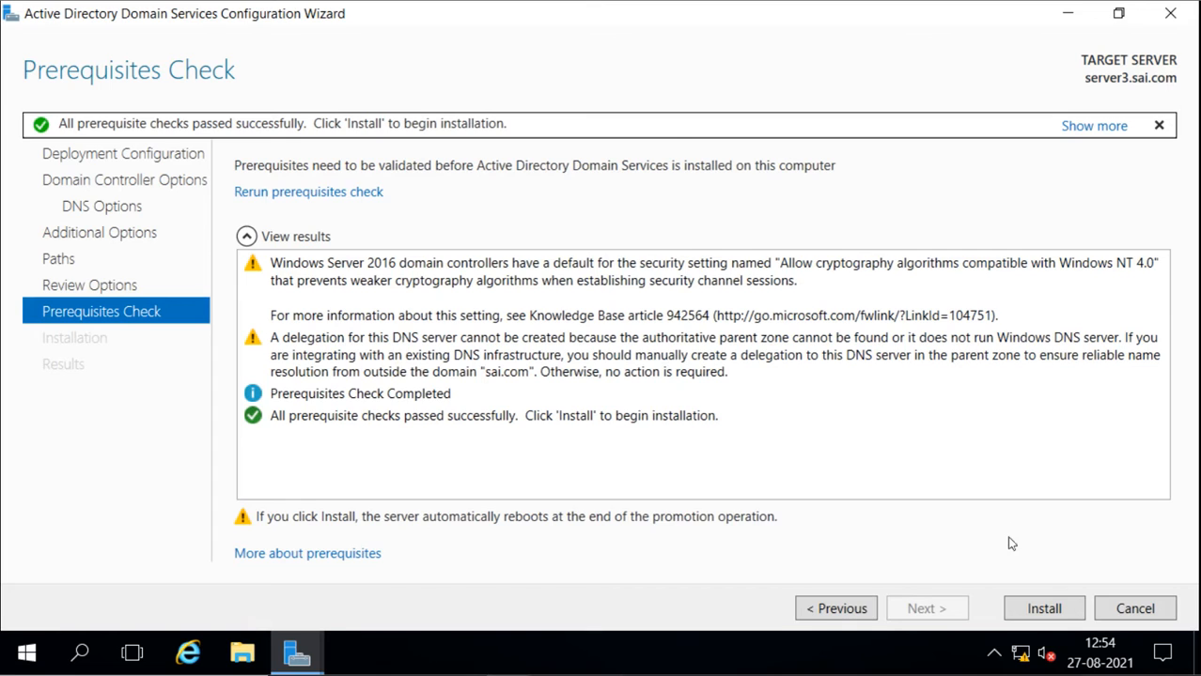
left_click(1036, 609)
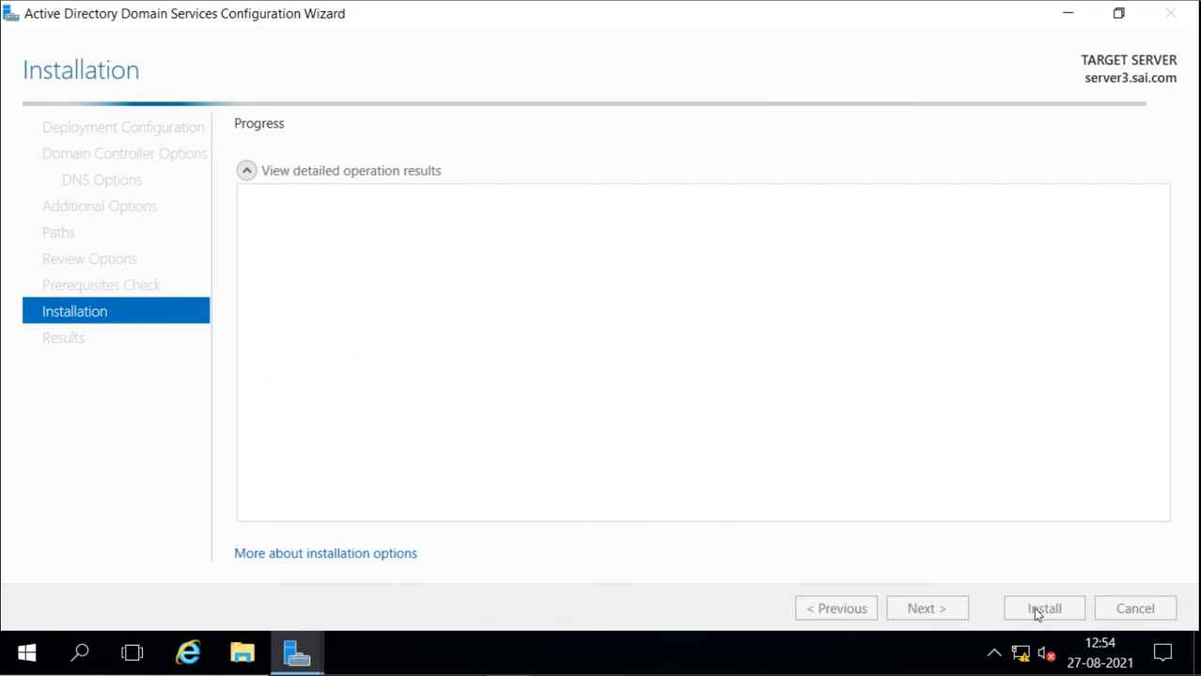
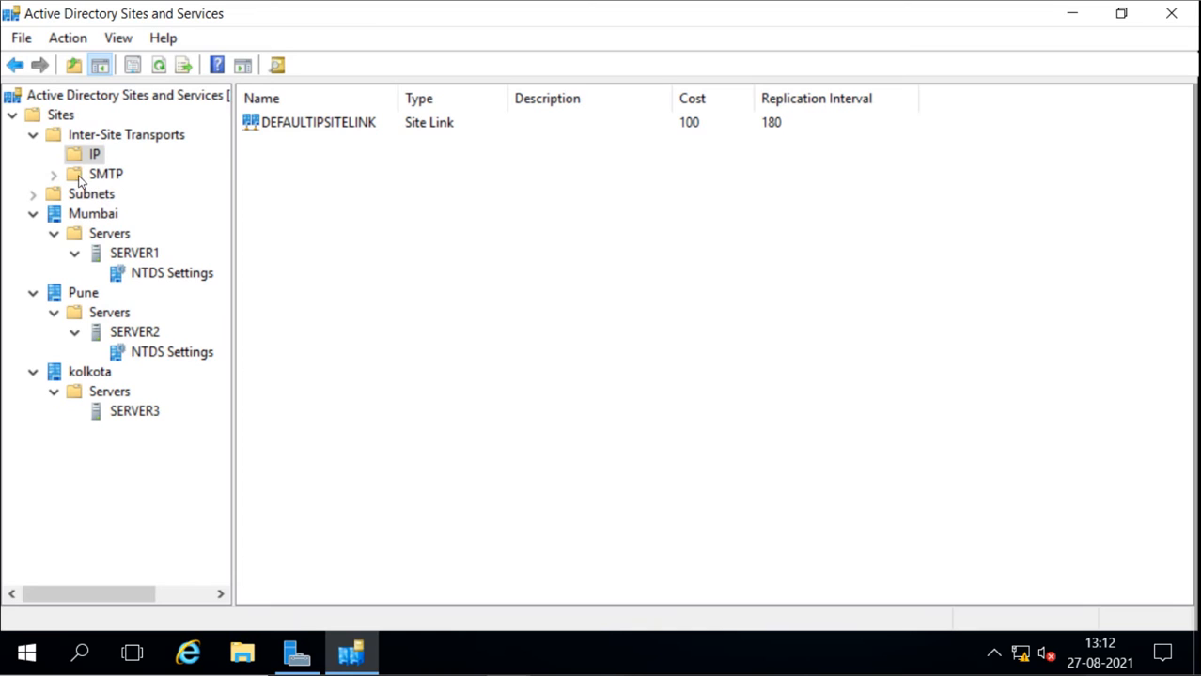
Check the SMTP and IP inter-site transports and rename the default IP site link as Mumbai-to-Pune
left_click(79, 178)
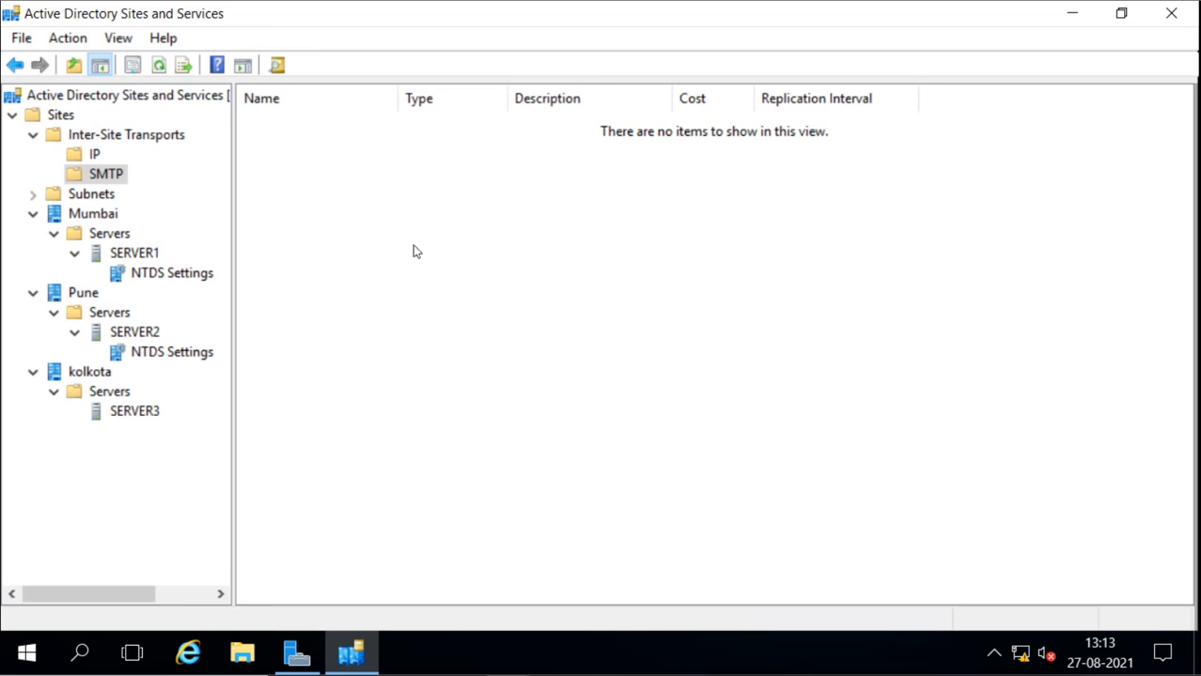
left_click(94, 158)
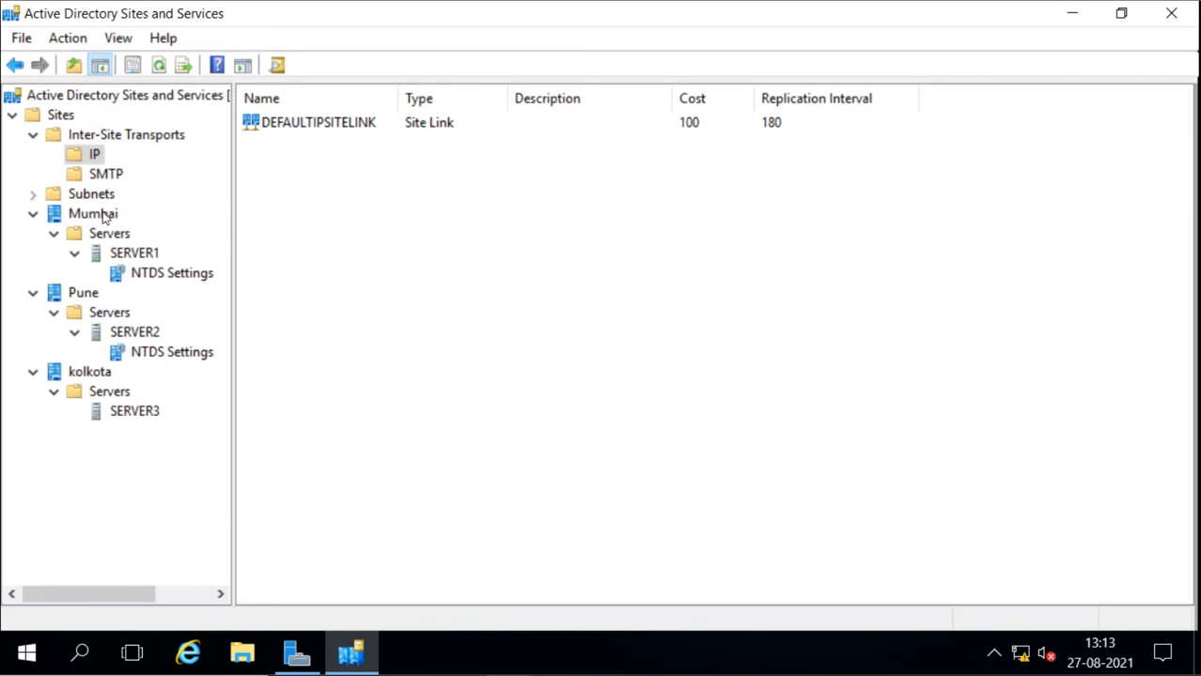
right_click(334, 124)
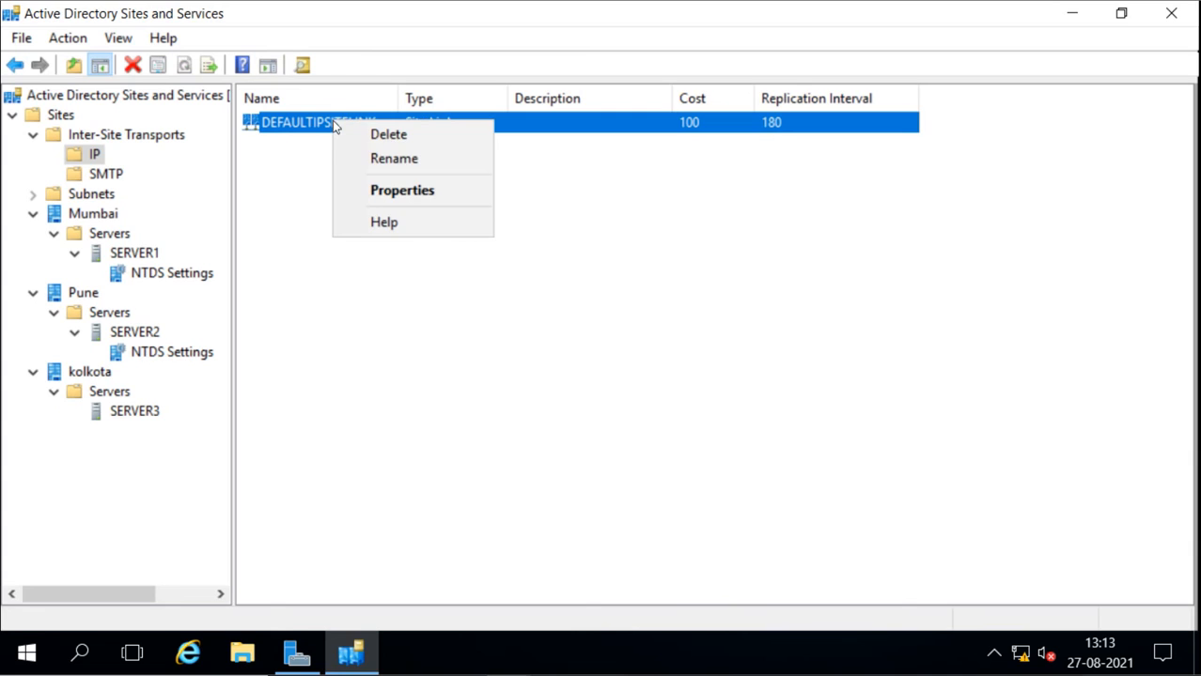
left_click(394, 160)
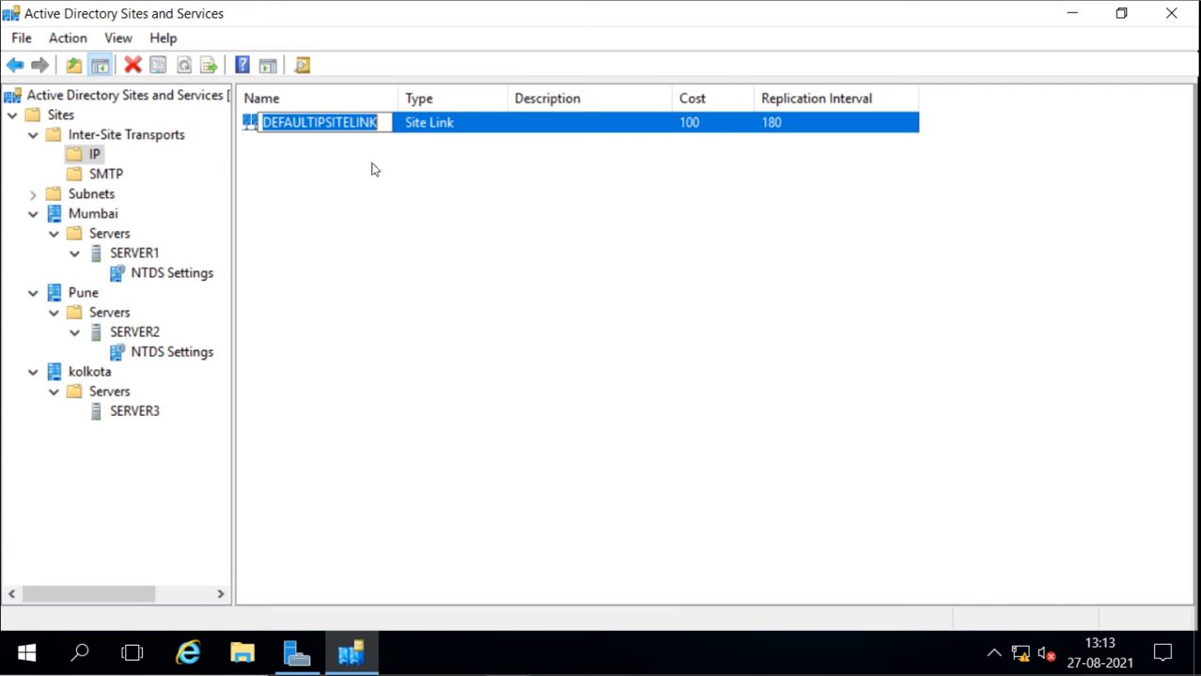
type("Mum")
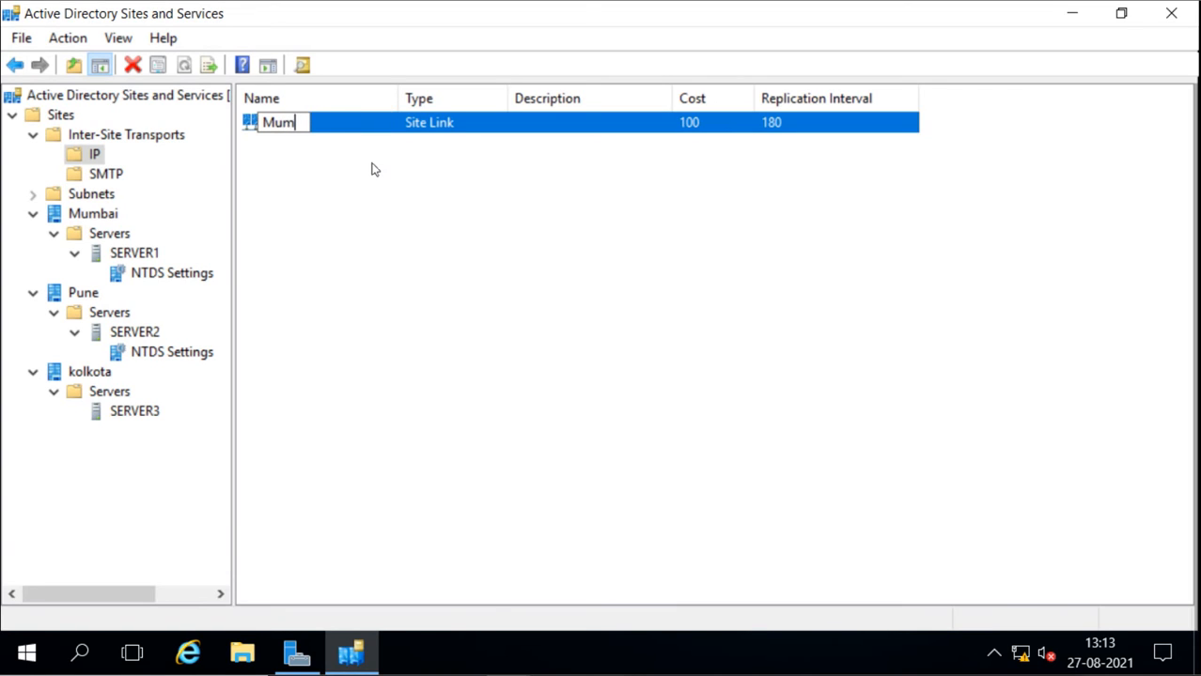
type("bai-to-")
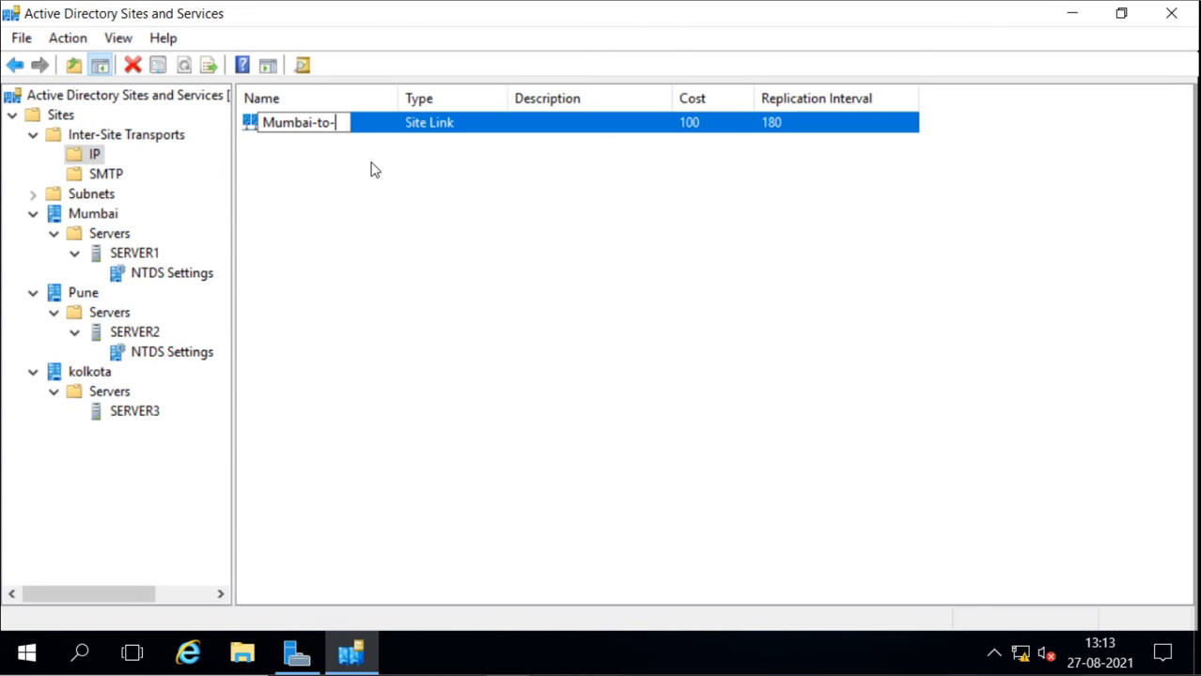
type("Pune")
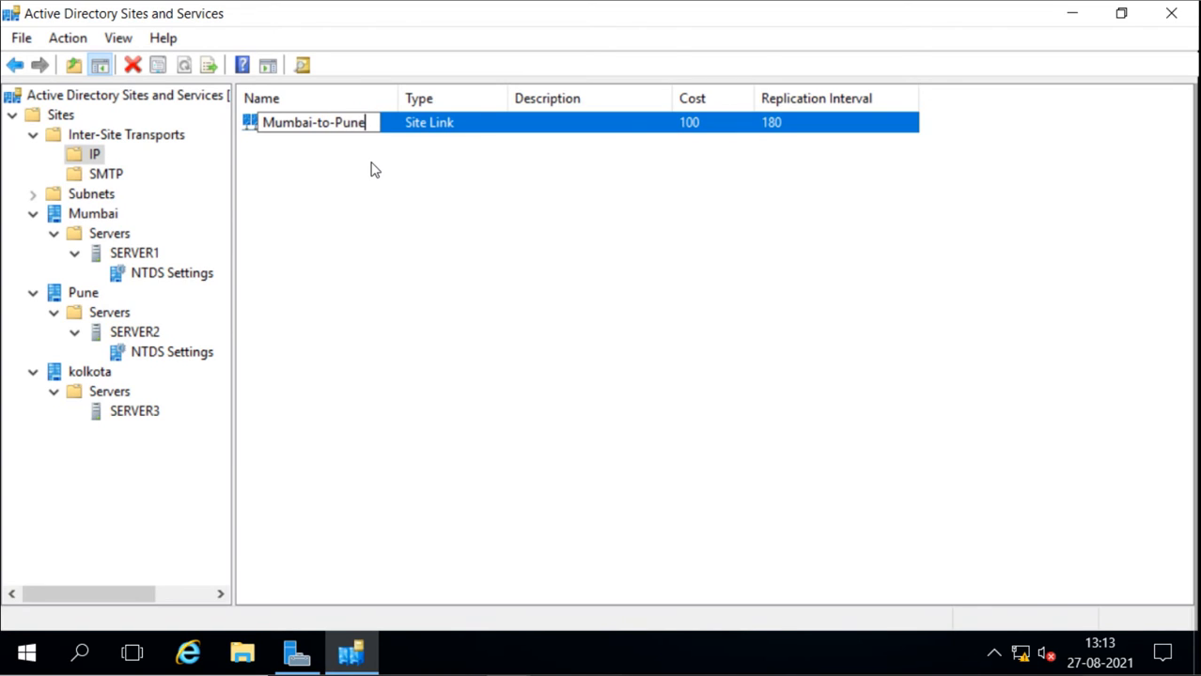
key("Return")
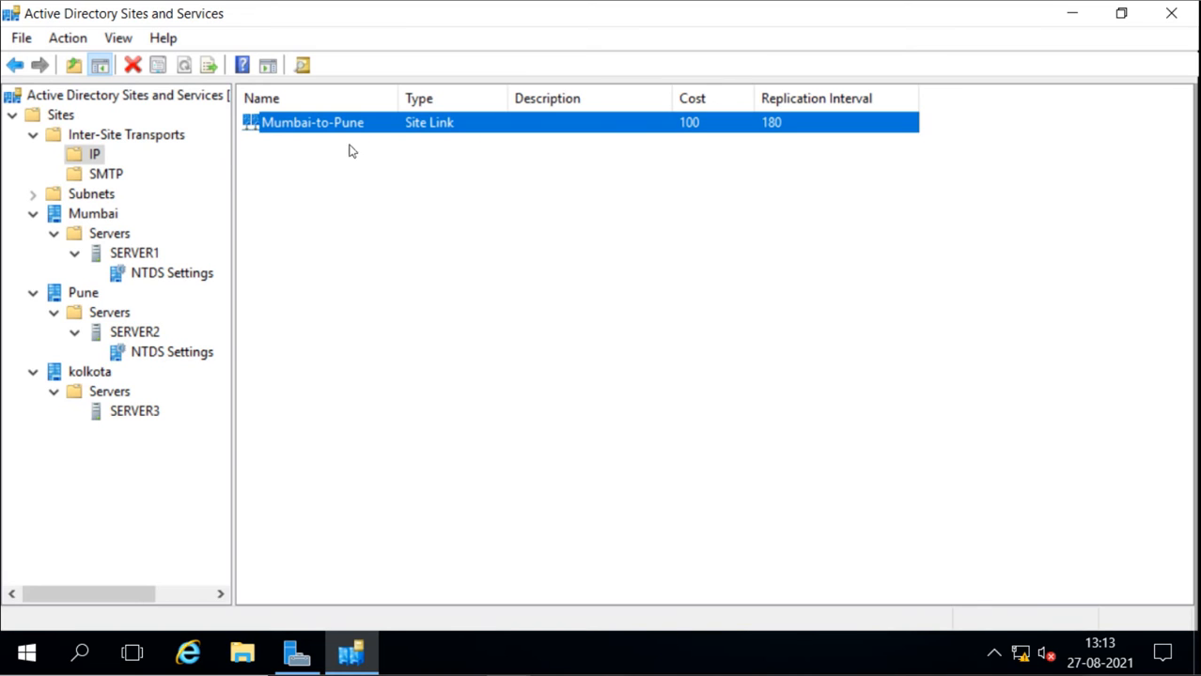
Remove the kolkota site from the Mumbai-to-Pune site link
double_click(345, 132)
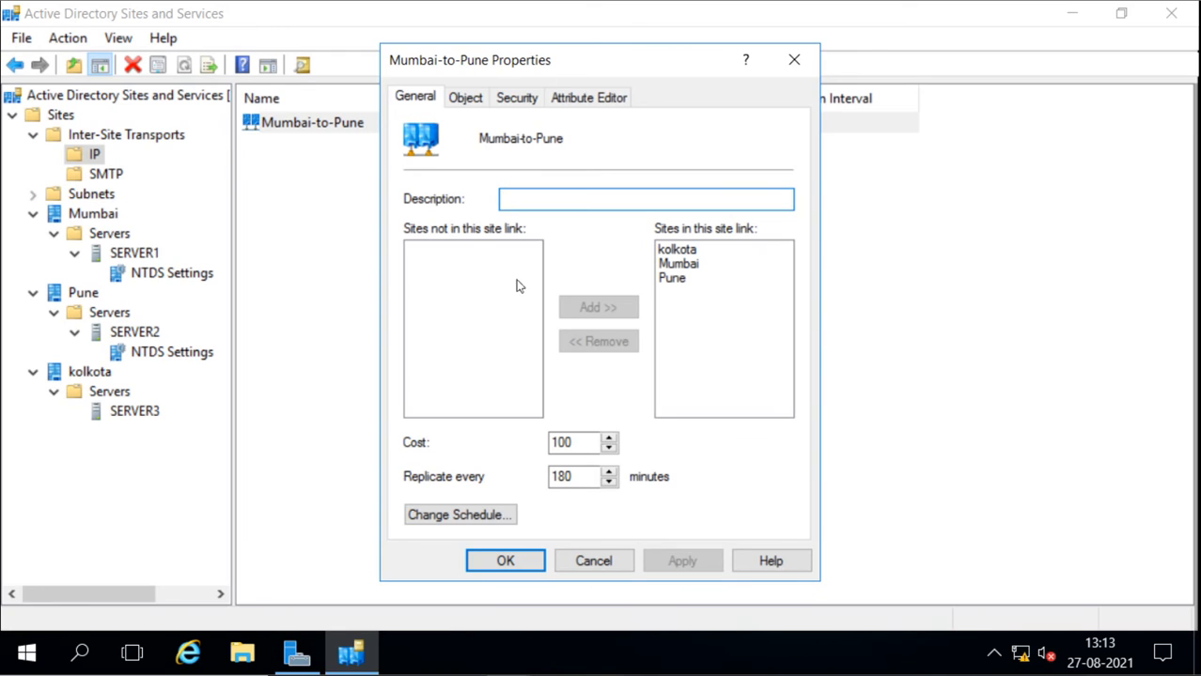
left_click(678, 251)
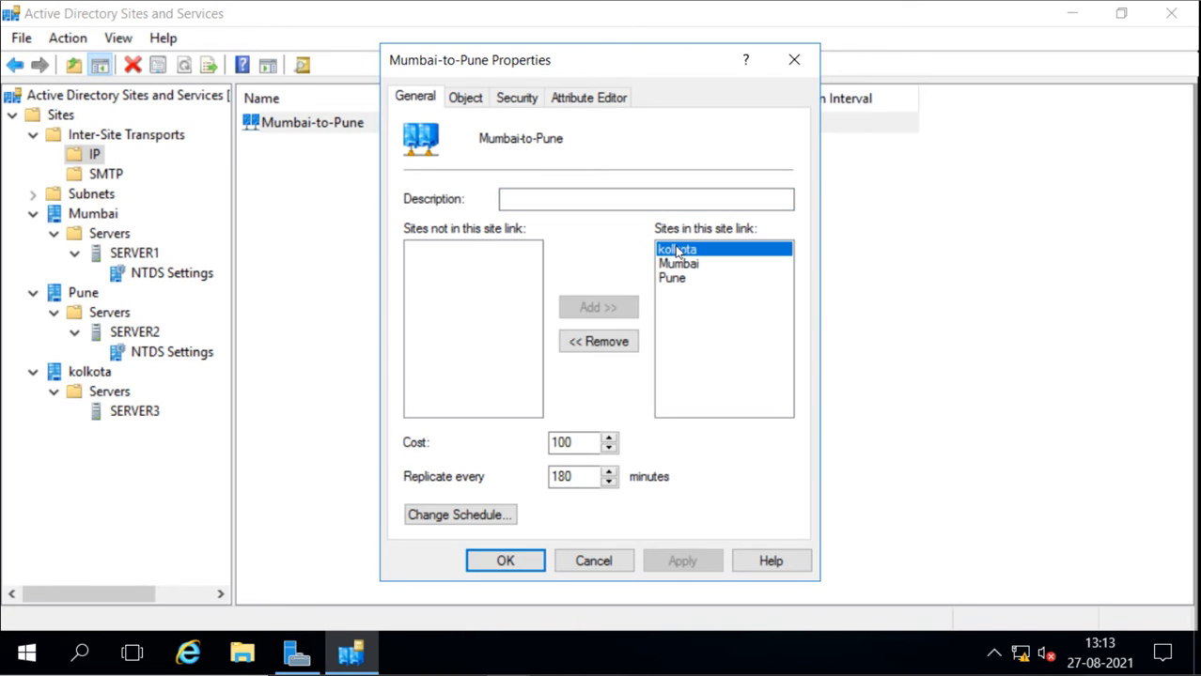
left_click(608, 342)
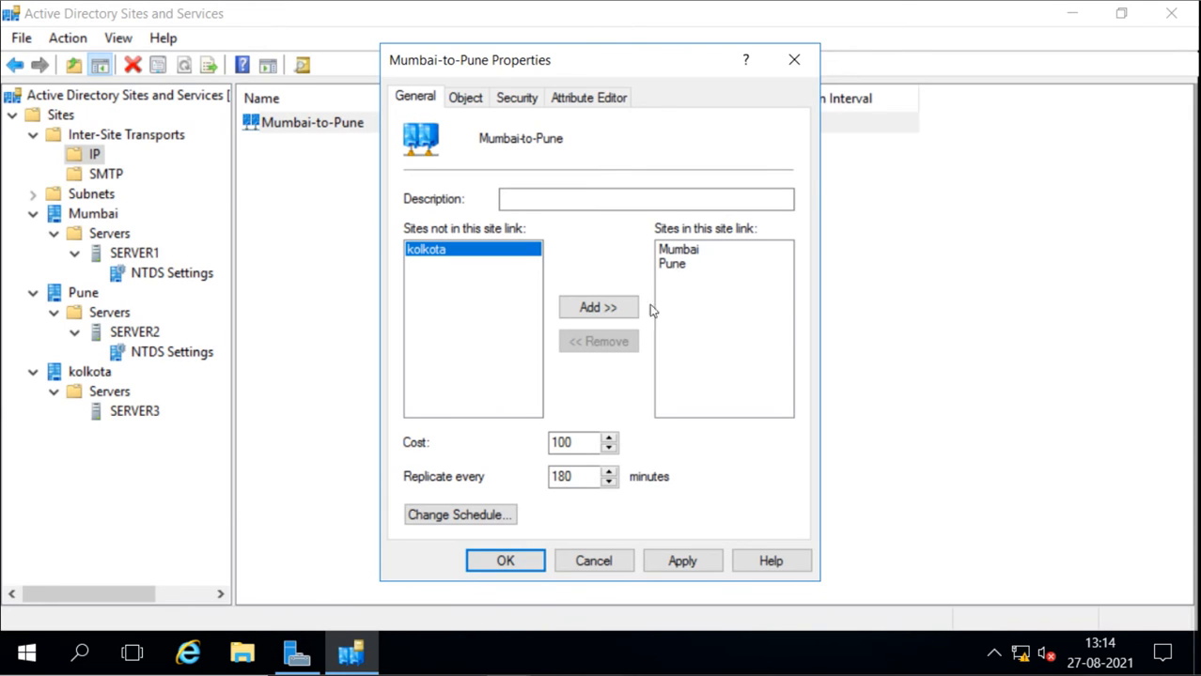
Set the cost of the Mumbai-to-Pune site link to 70
double_click(581, 439)
left_click(578, 442)
key("BackSpace")
key("BackSpace")
key("BackSpace")
type("70")
Try the Replication Not Available and Replication Available options in the Mumbai-to-Pune schedule and discard the schedule changes
left_click(576, 476)
left_click(480, 523)
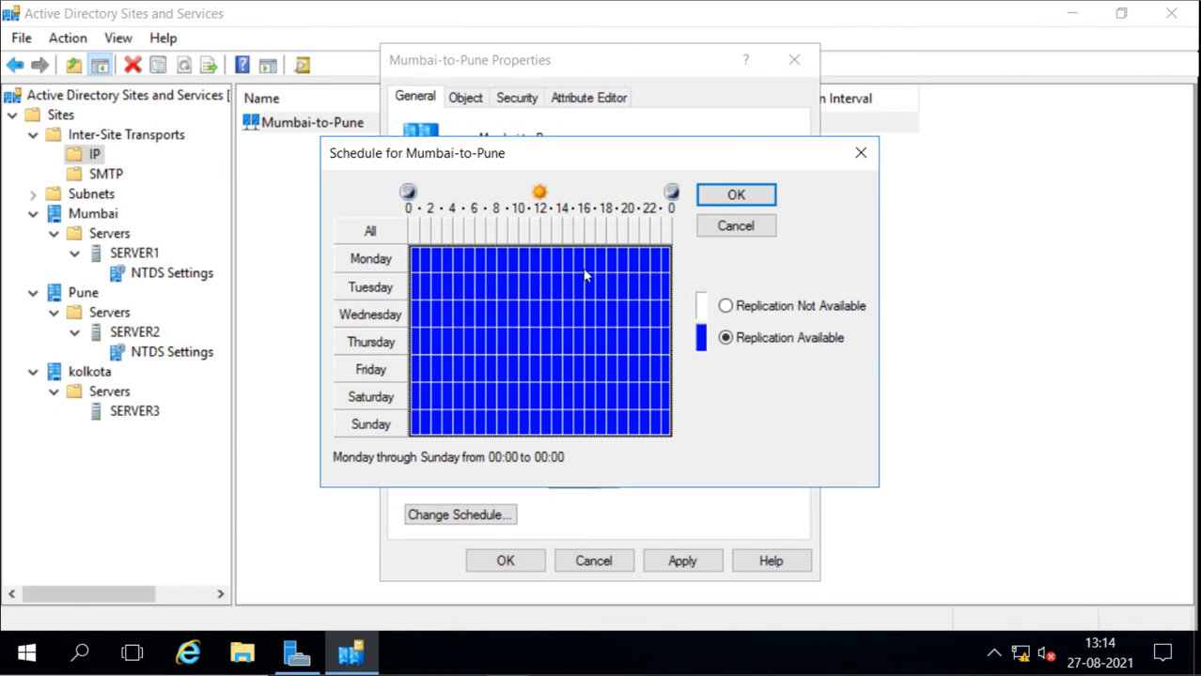
left_click(726, 307)
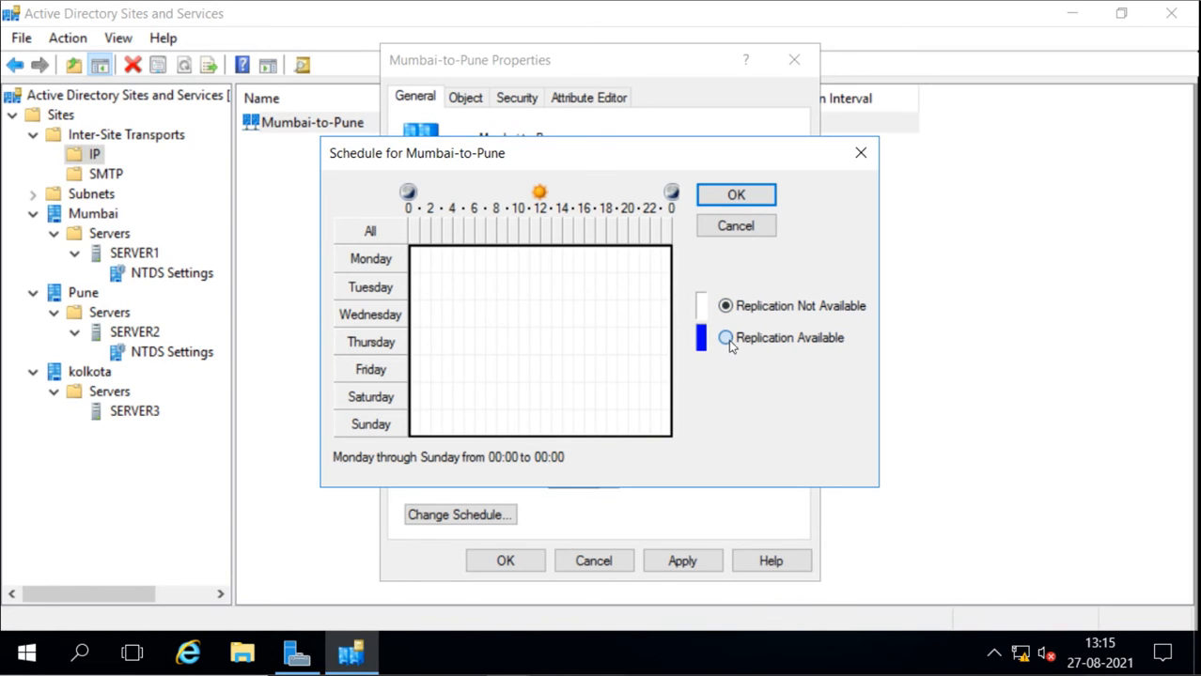
left_click(725, 338)
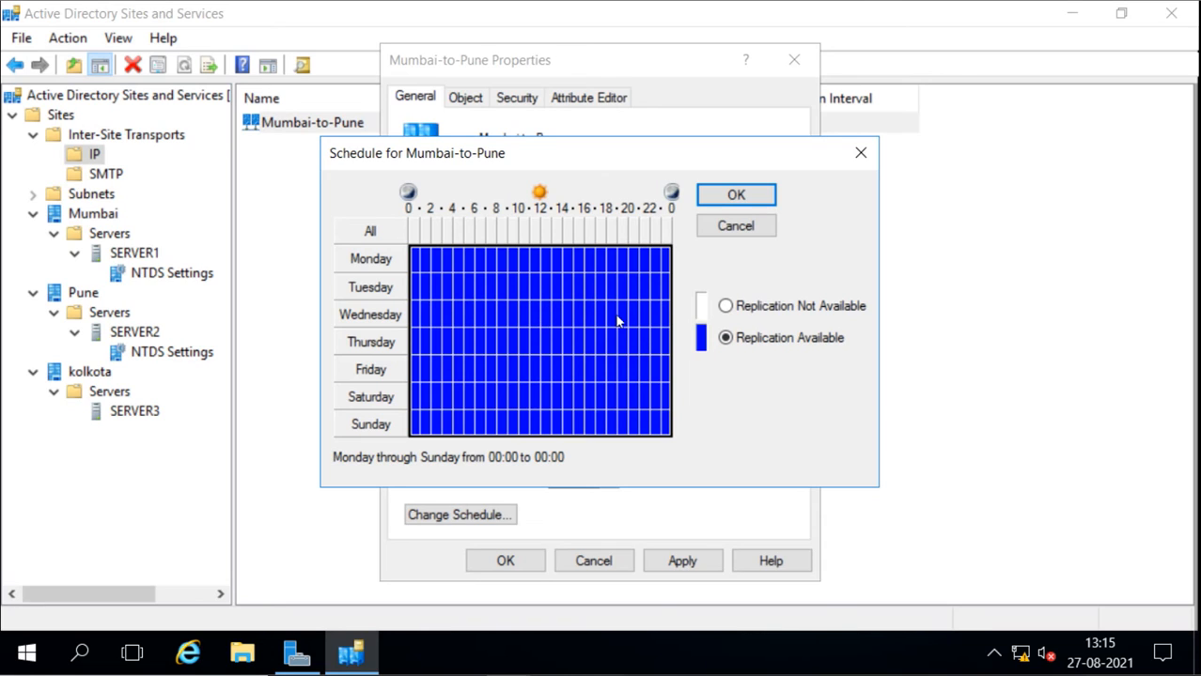
left_click(742, 228)
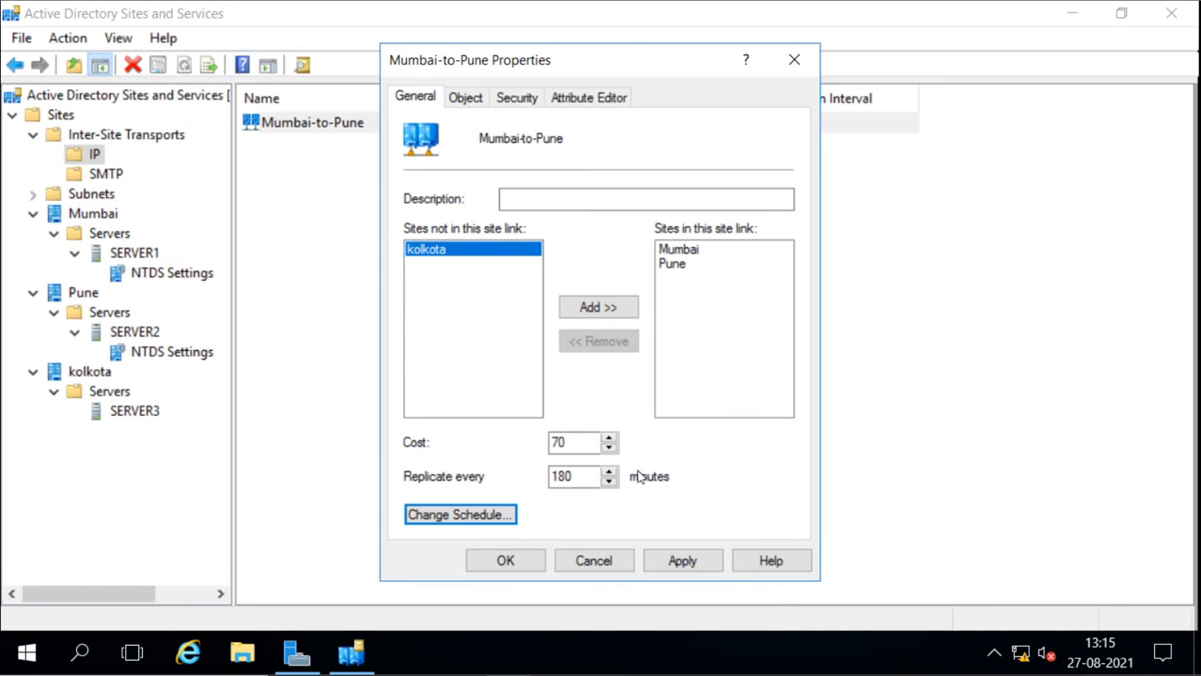
double_click(578, 476)
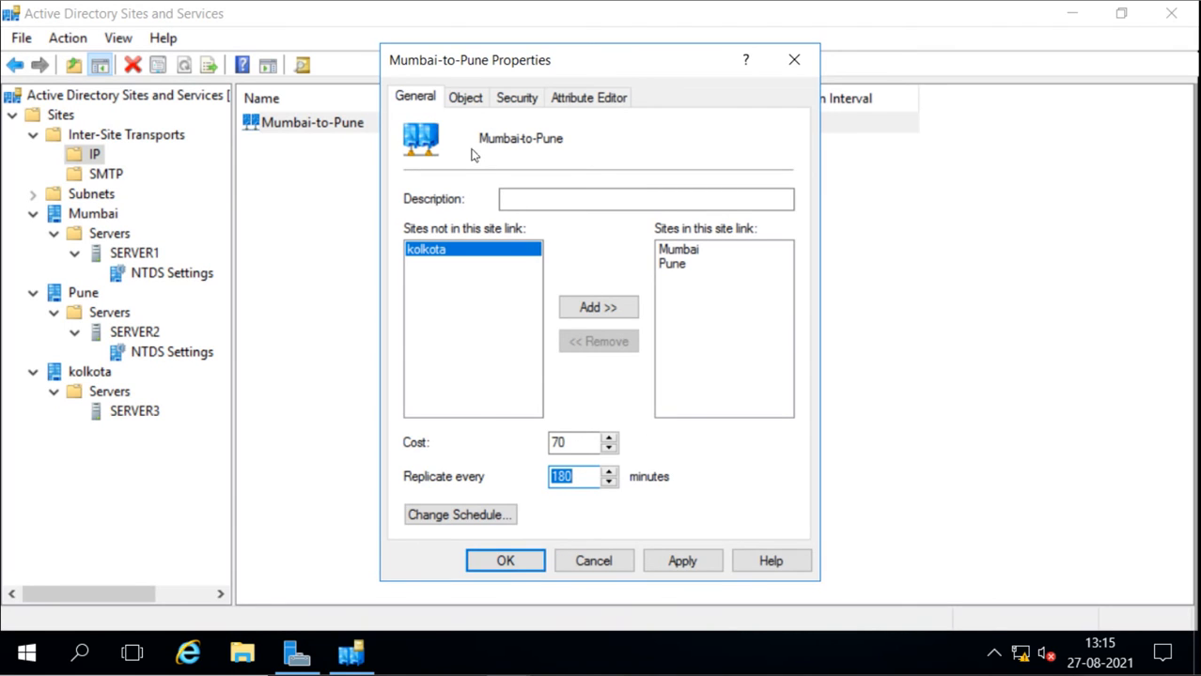
Examine the Mumbai-to-Pune link's object details and the security permissions of Authenticated Users, Domain Admins and Enterprise Admins
left_click(471, 102)
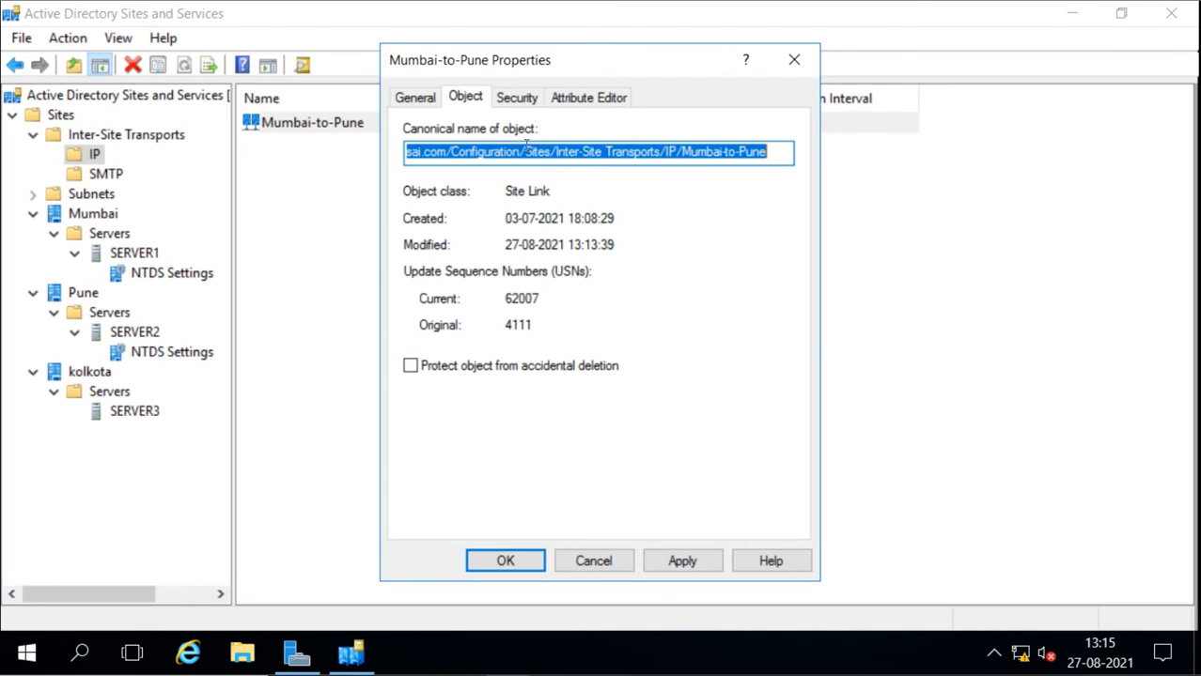
left_click(513, 102)
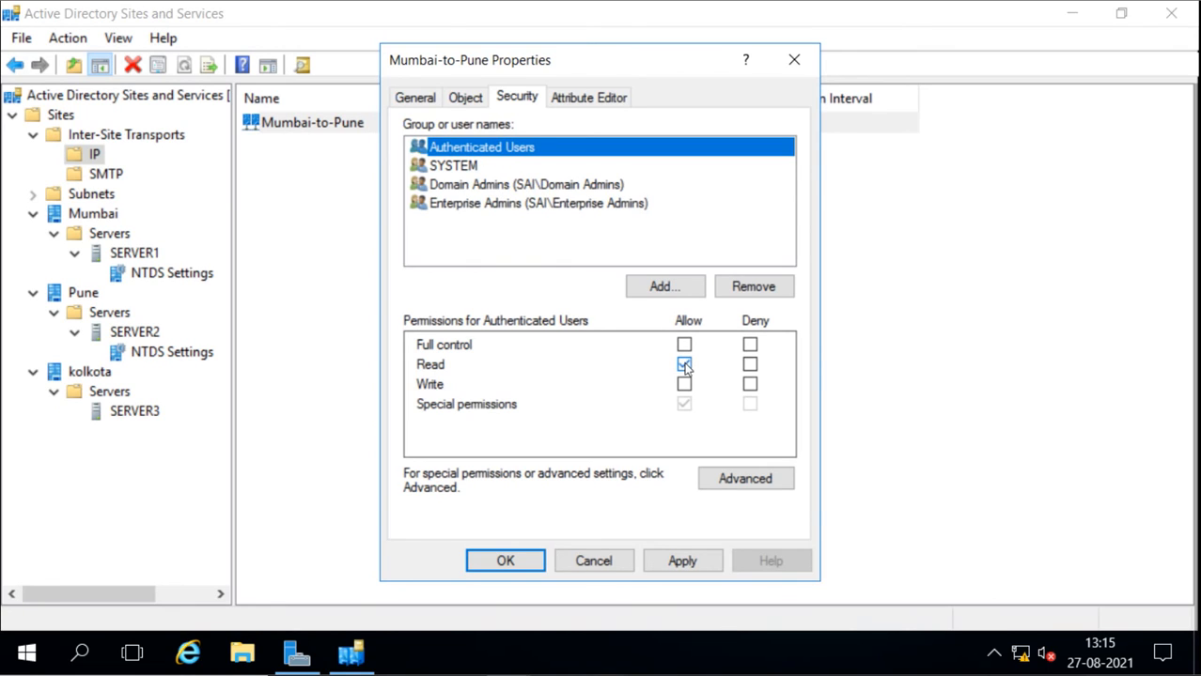
left_click(470, 191)
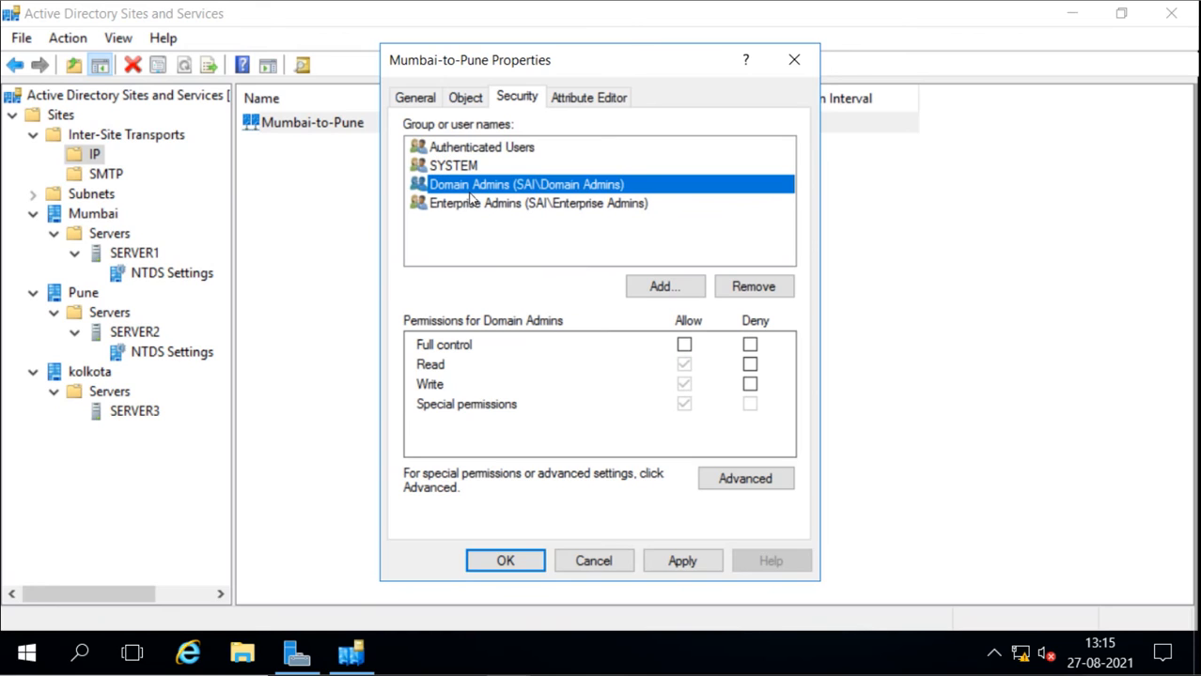
left_click(475, 212)
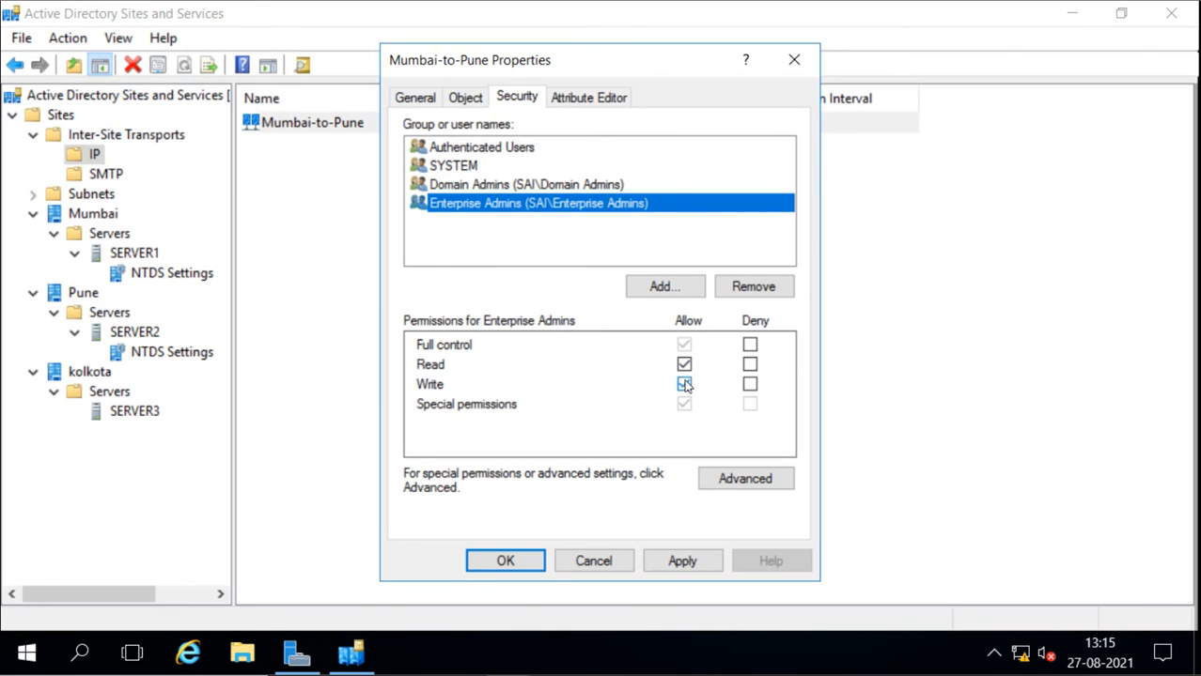
Apply the pending Mumbai-to-Pune changes, review the link's attributes and accept its properties
left_click(609, 95)
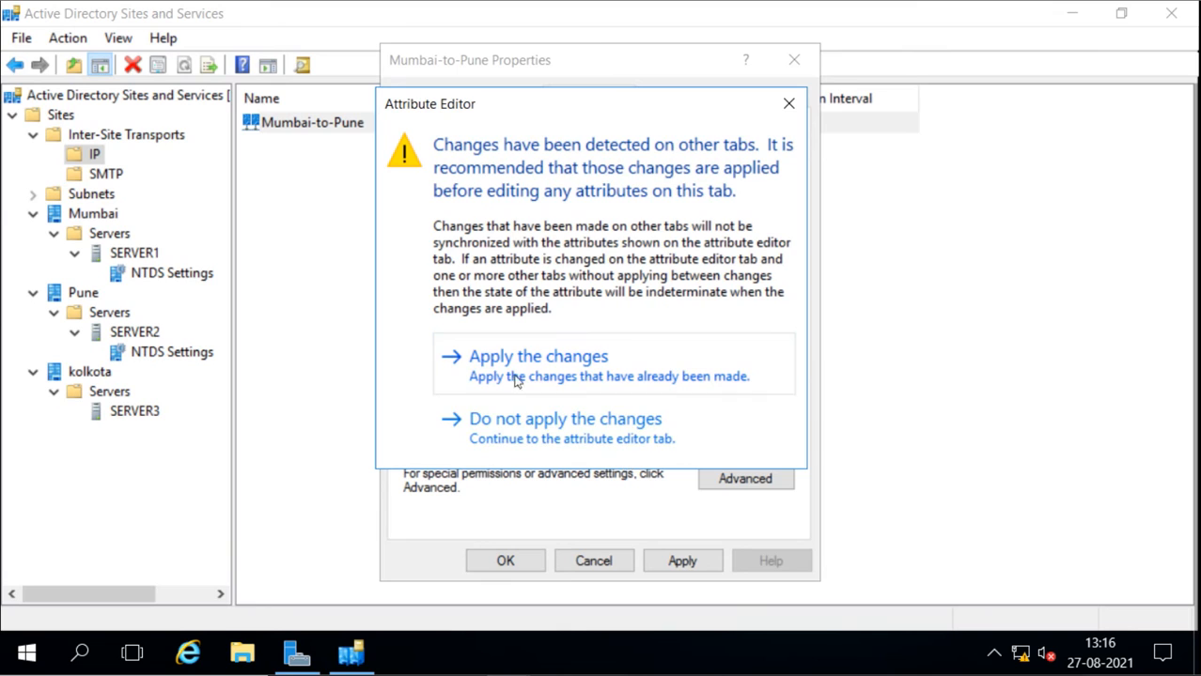
left_click(552, 367)
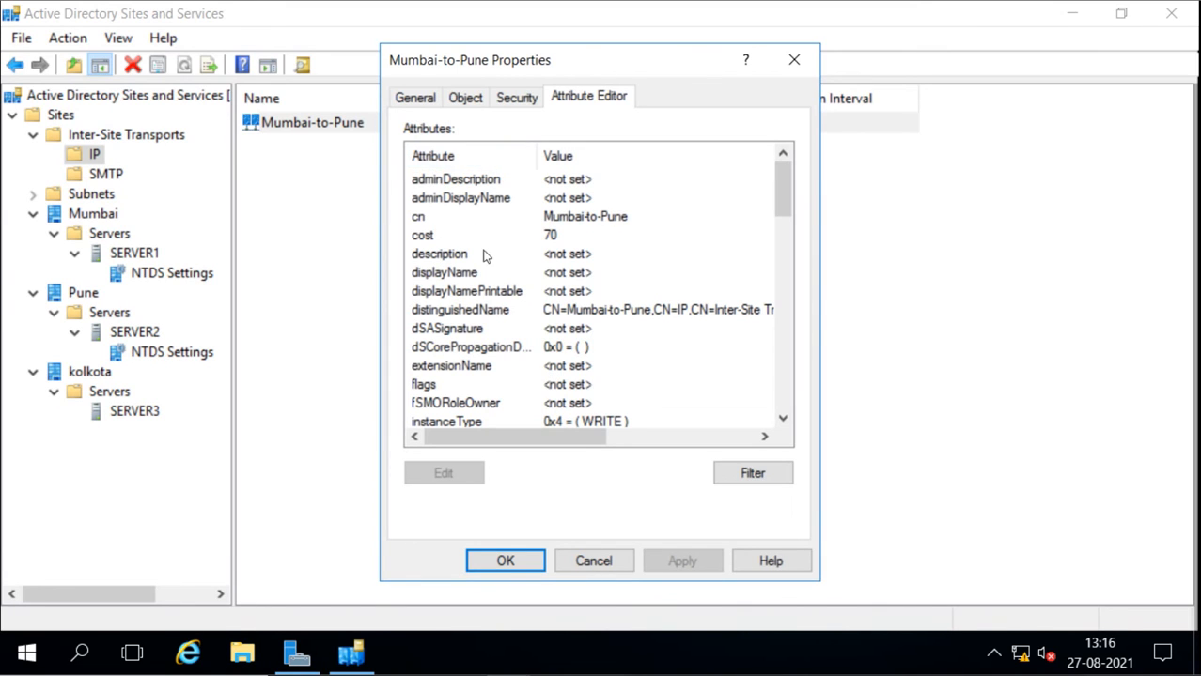
scroll(502, 349, "down", 4)
scroll(502, 349, "down", 6)
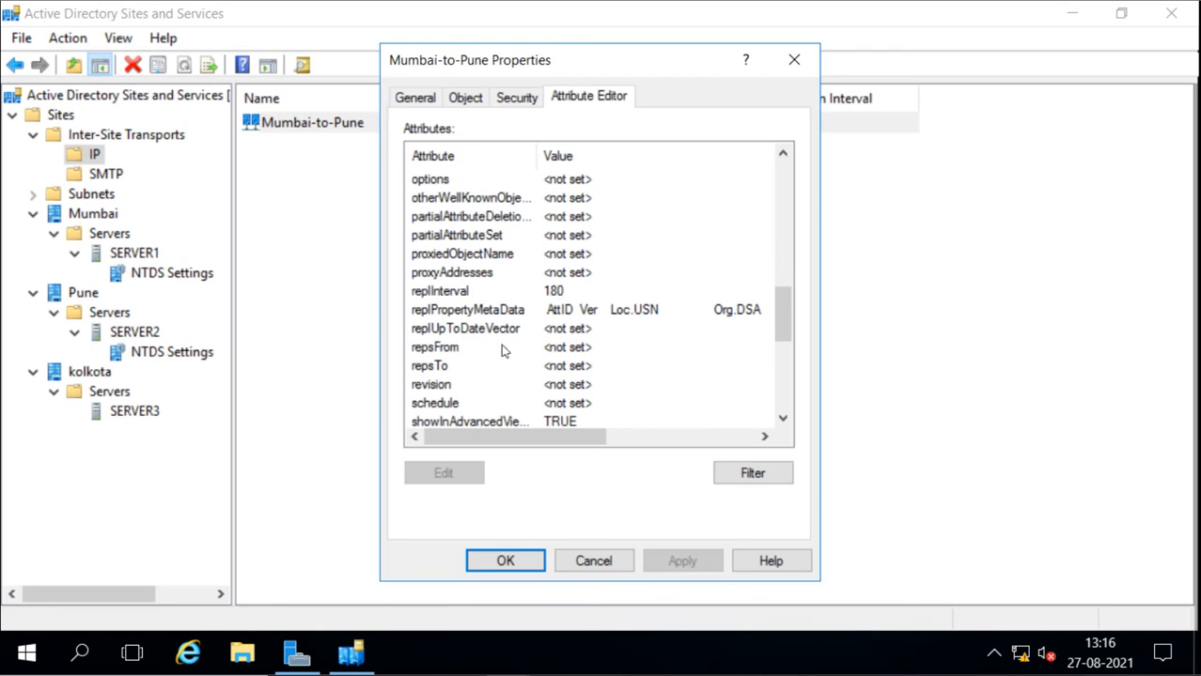
scroll(503, 349, "down", 5)
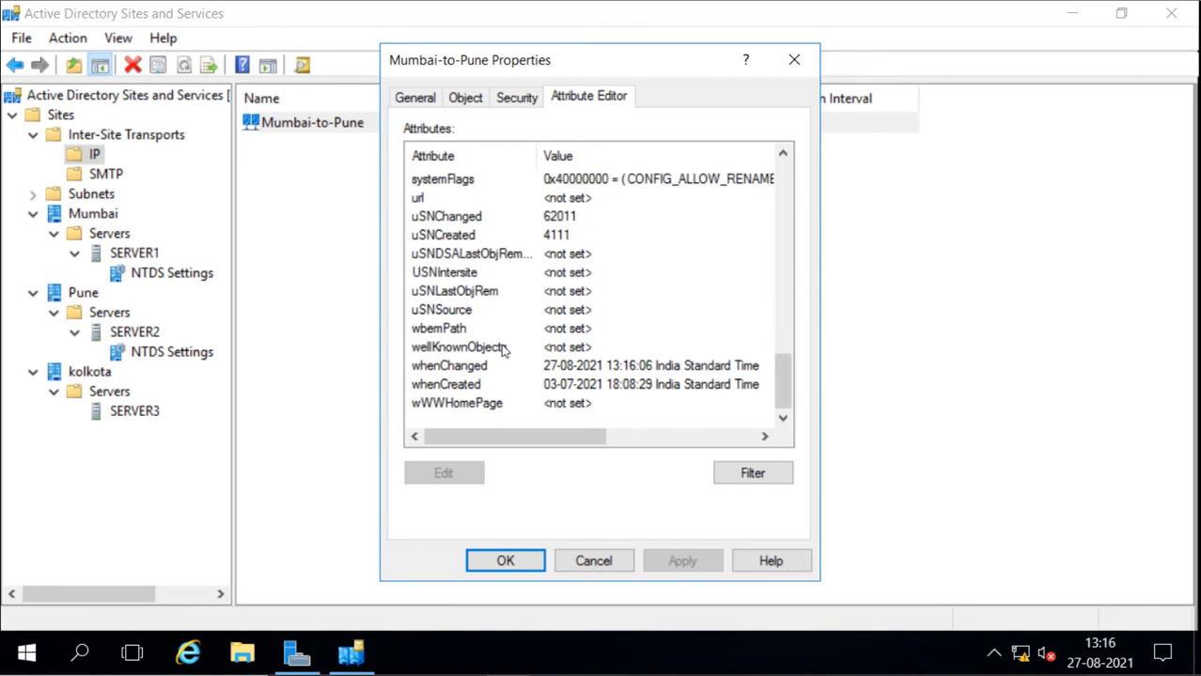
scroll(503, 350, "up", 15)
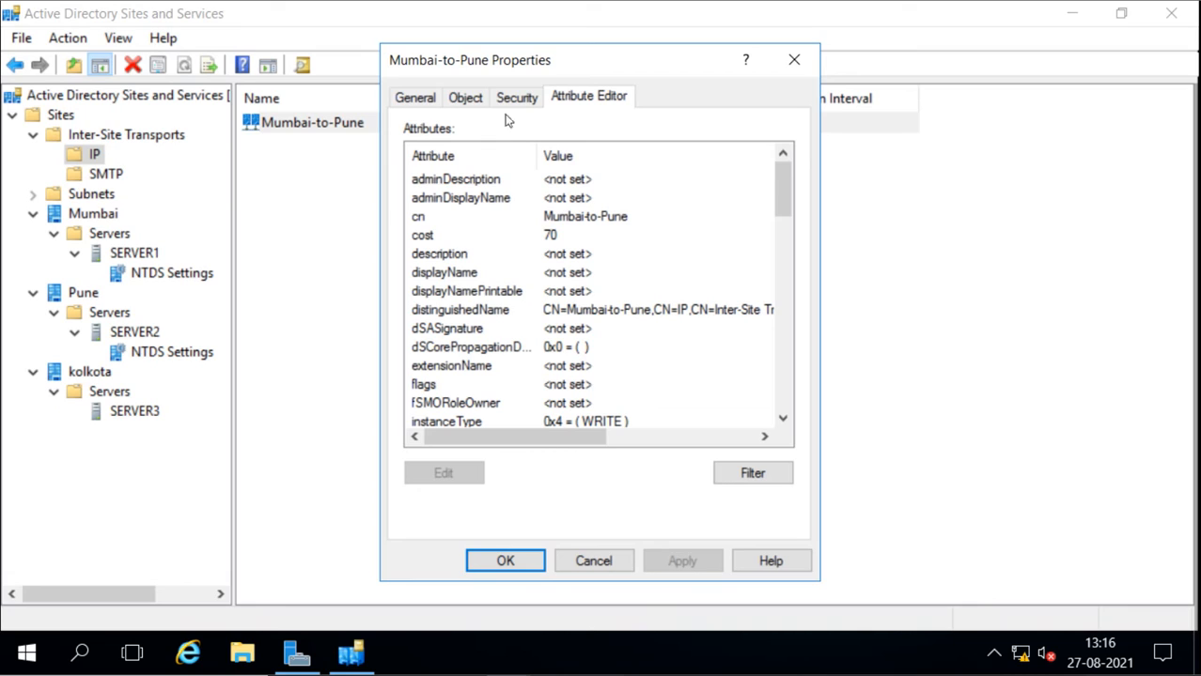
left_click(404, 98)
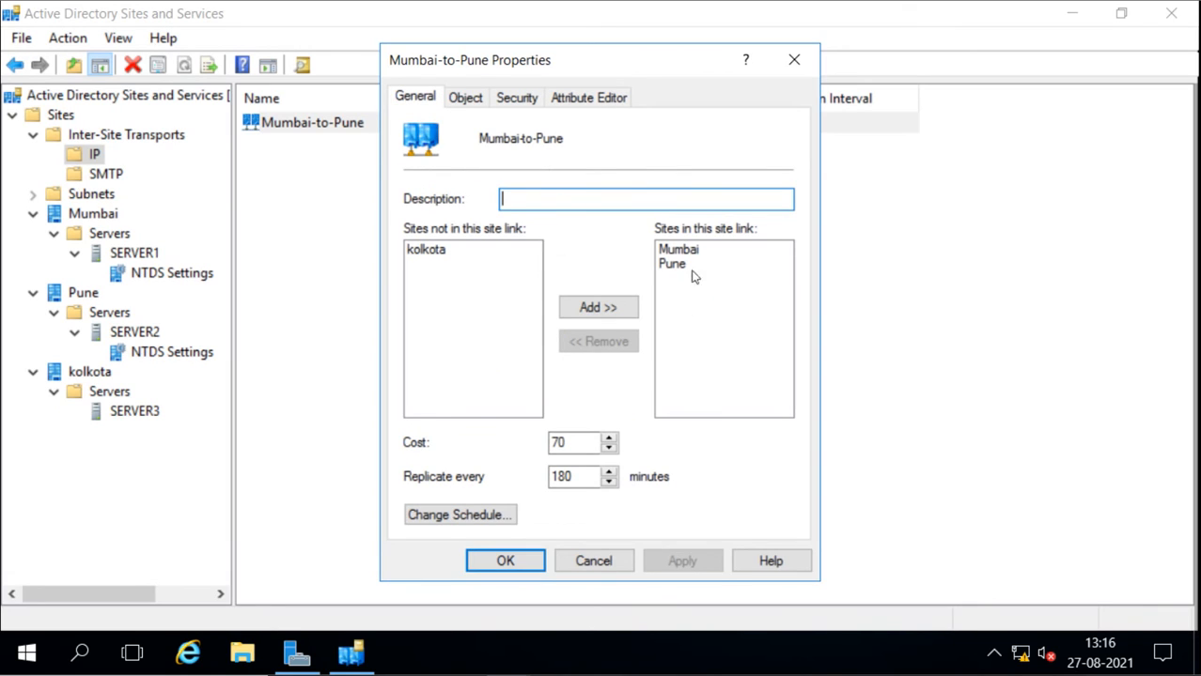
left_click(505, 562)
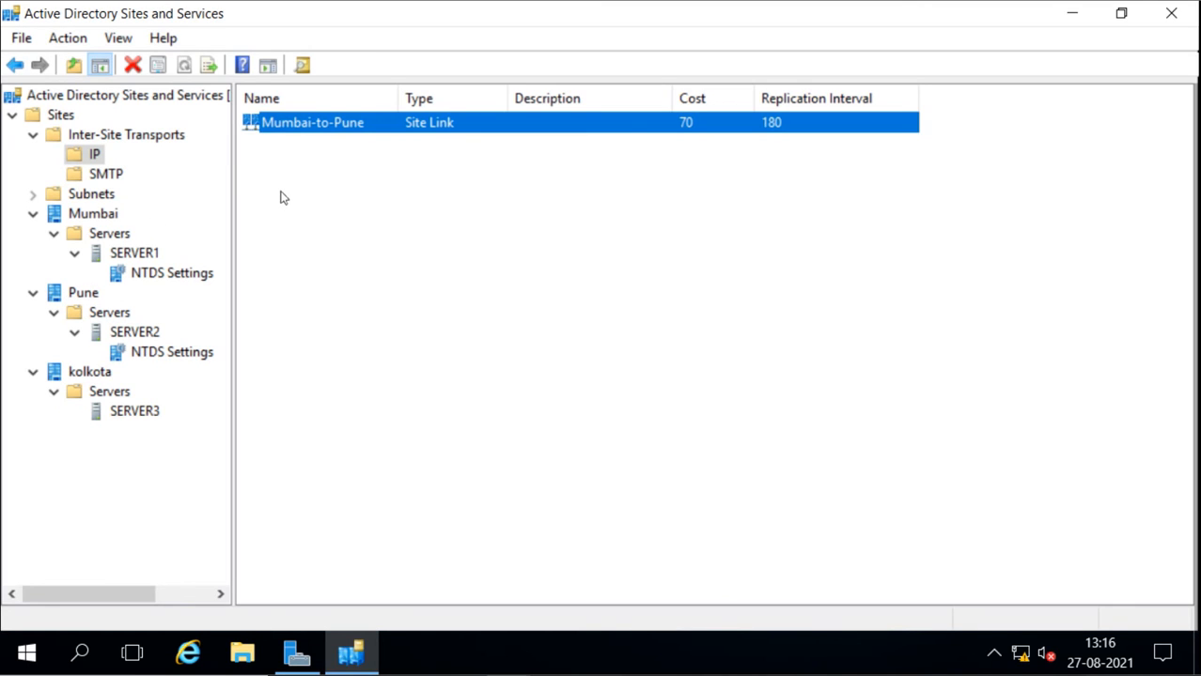
Start a new IP site link and include the Mumbai and kolkota sites in it
right_click(84, 159)
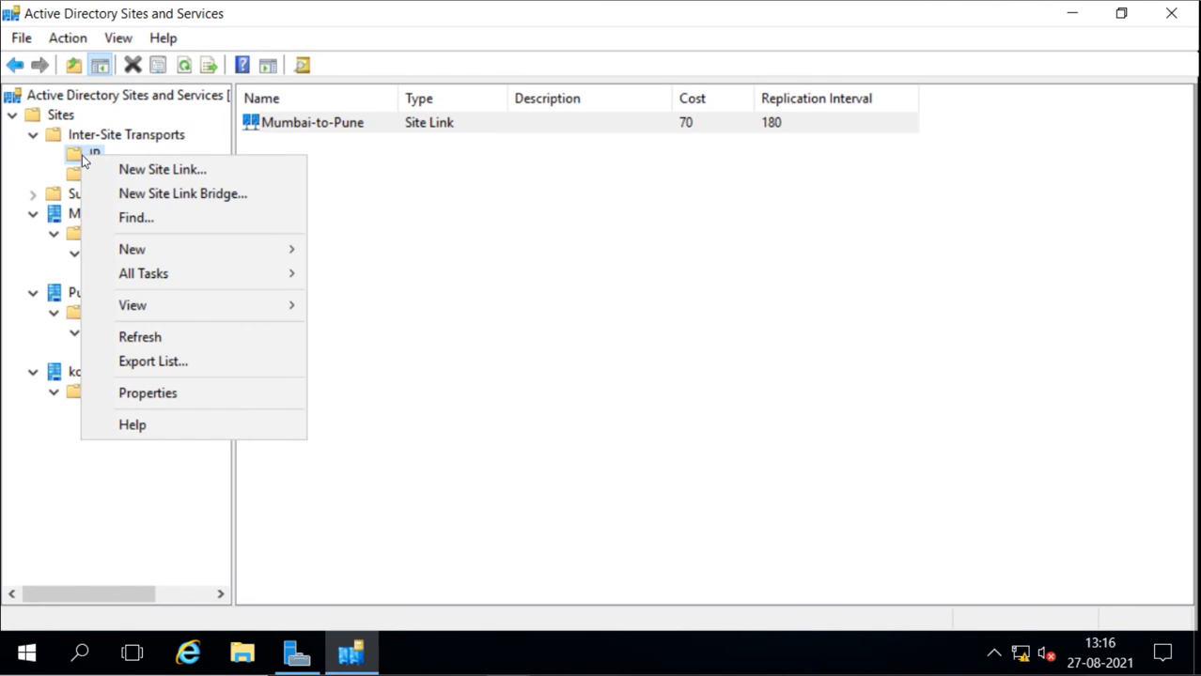
left_click(185, 171)
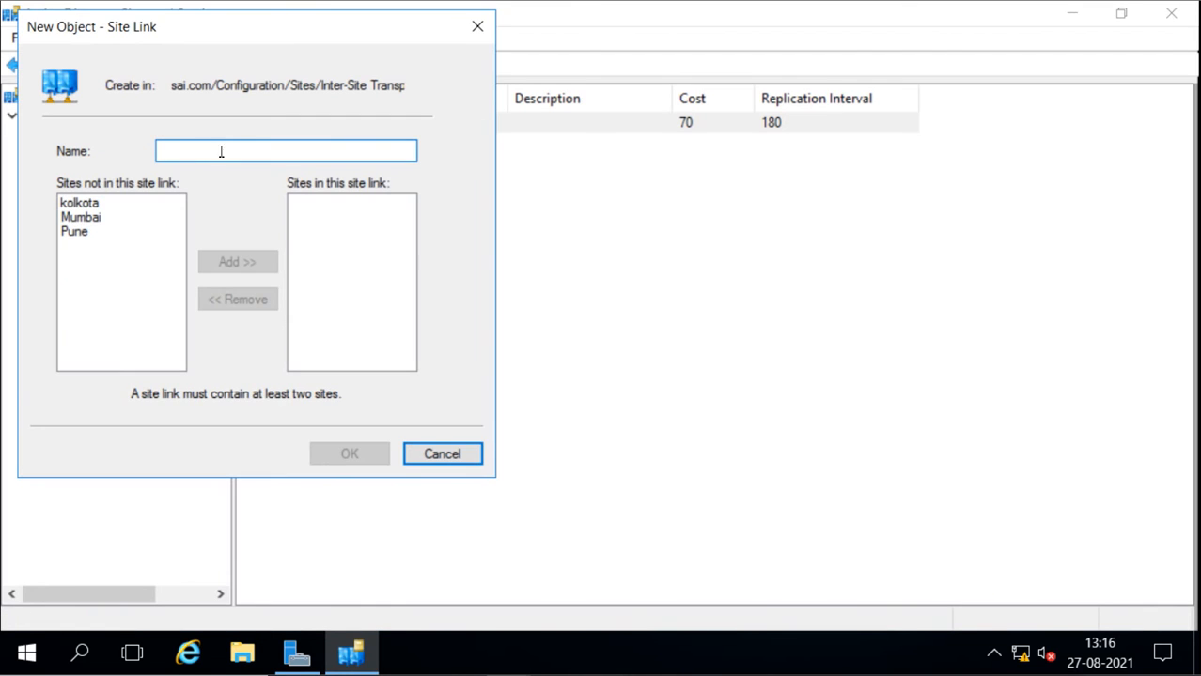
left_click_drag(268, 46, 552, 104)
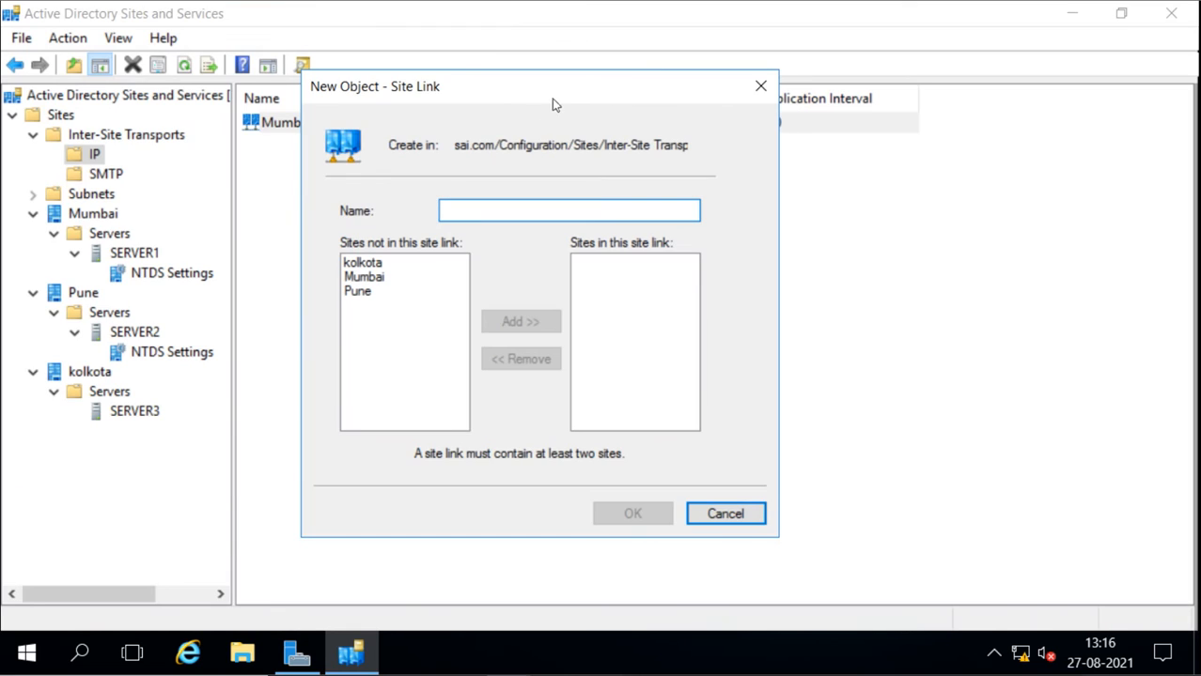
left_click(380, 284)
left_click(521, 323)
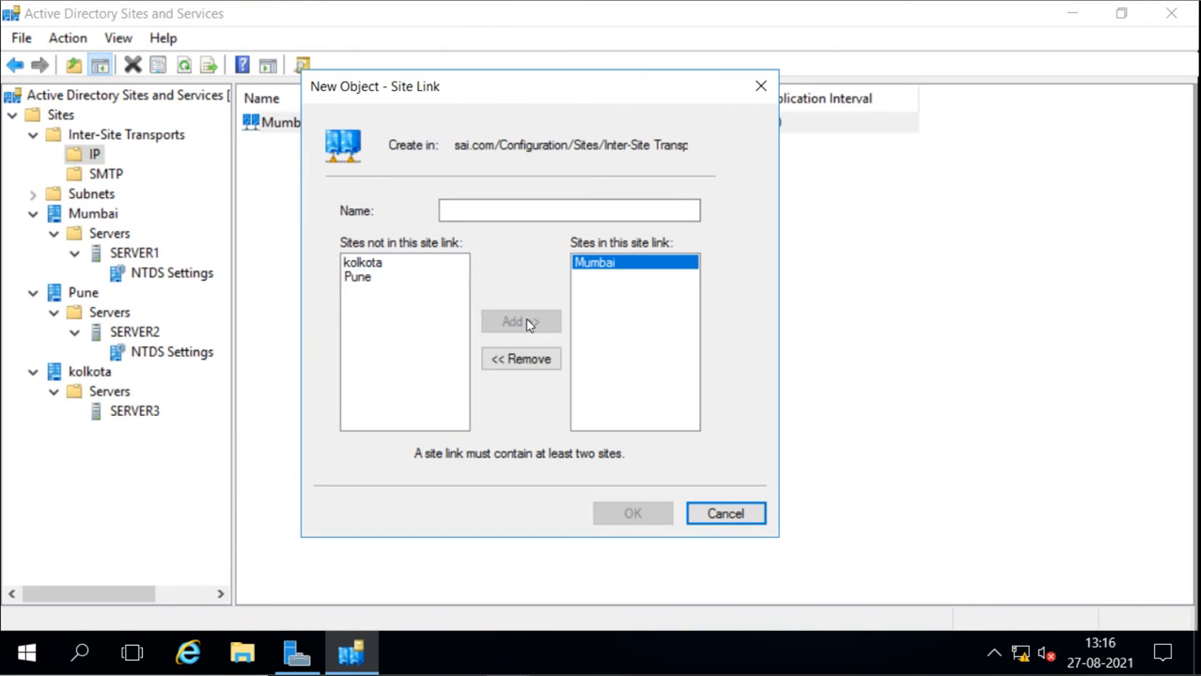
left_click(374, 267)
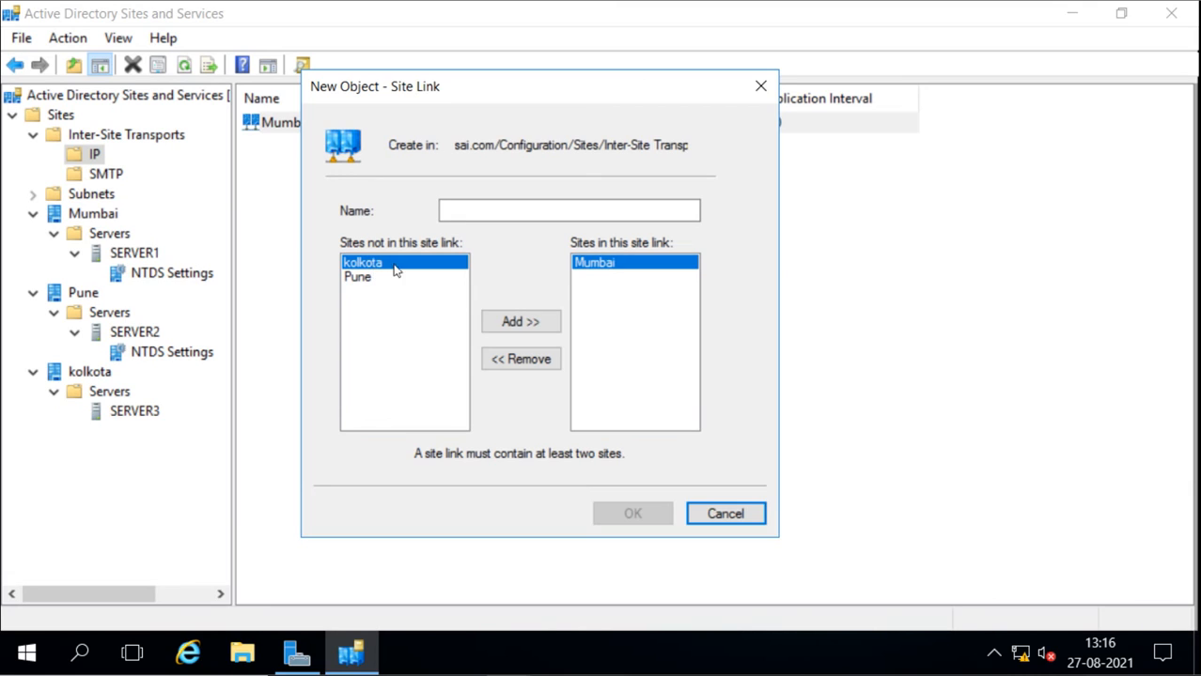
left_click(516, 322)
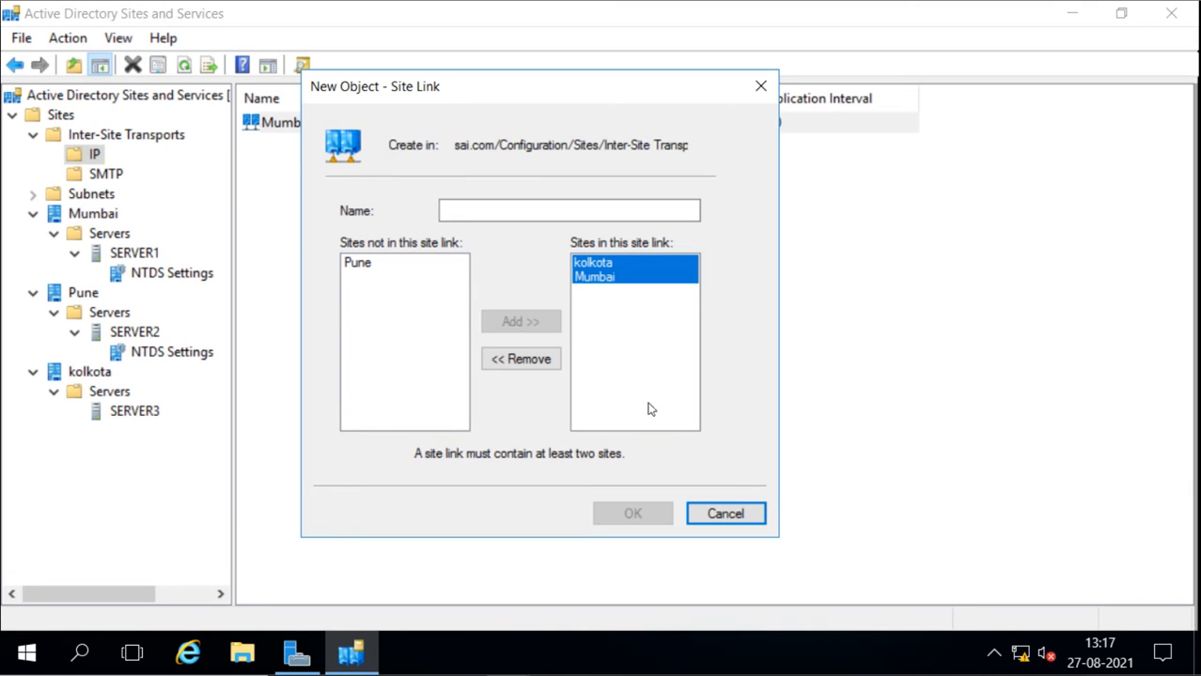
Name the new site link Mumbai-to-Kolkota and create it
left_click(506, 211)
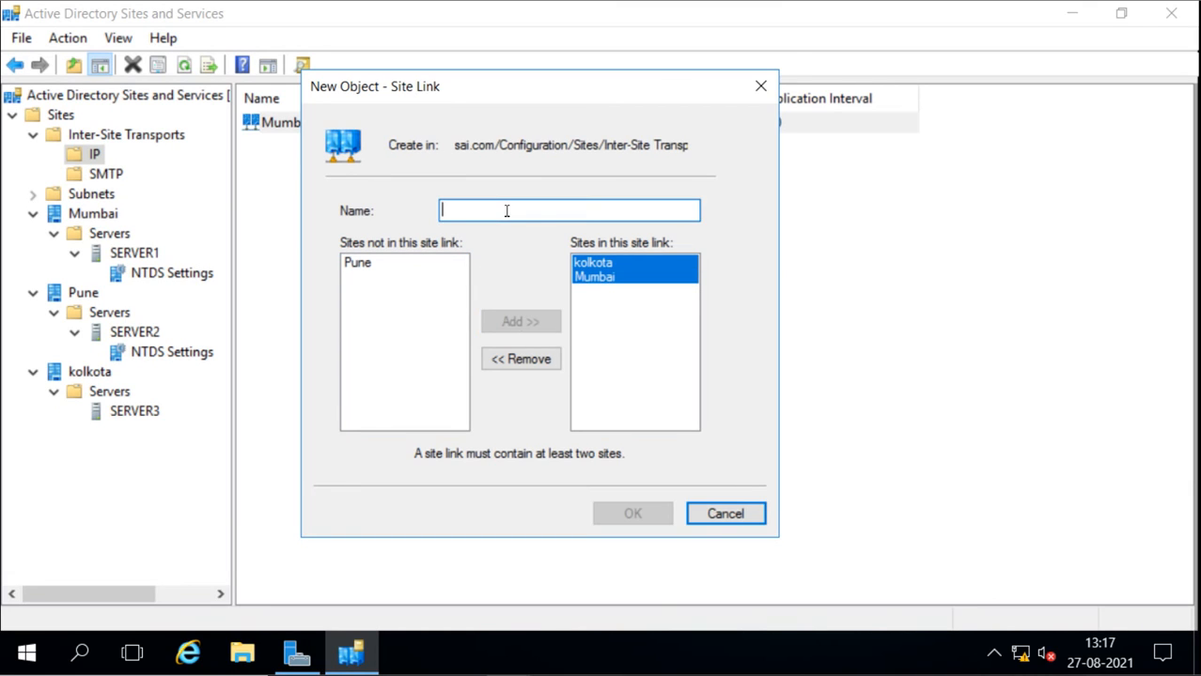
type("Mumba")
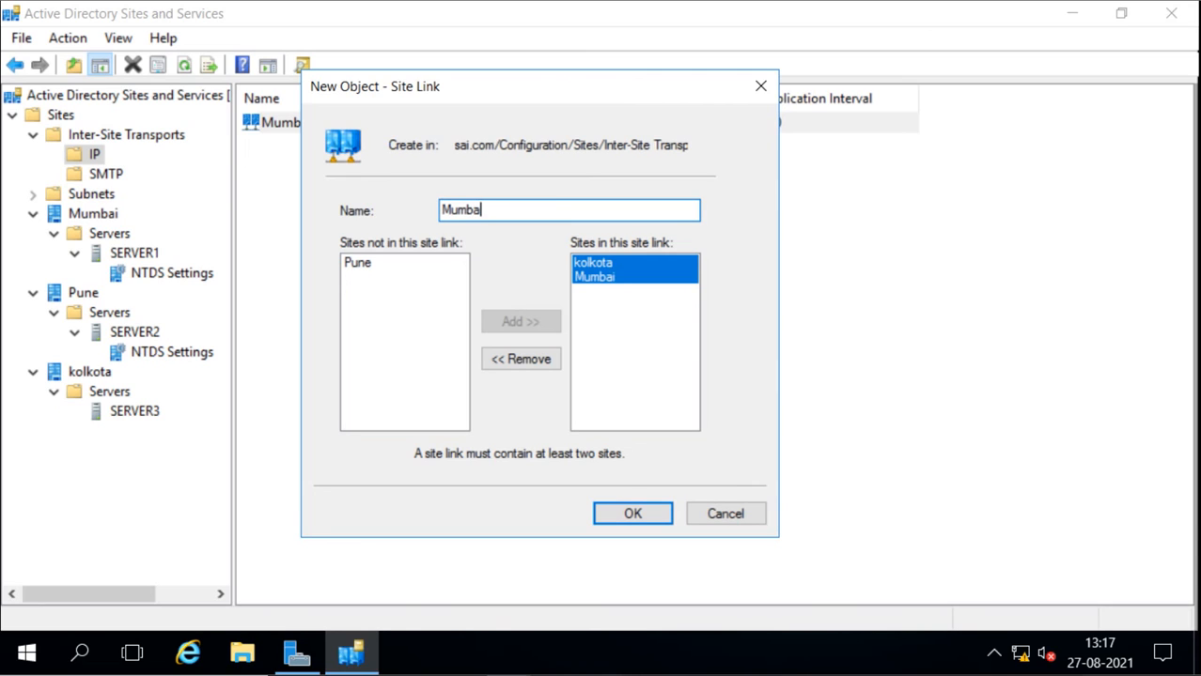
type("i-to")
key("BackSpace")
type("-Kolkota")
left_click(632, 513)
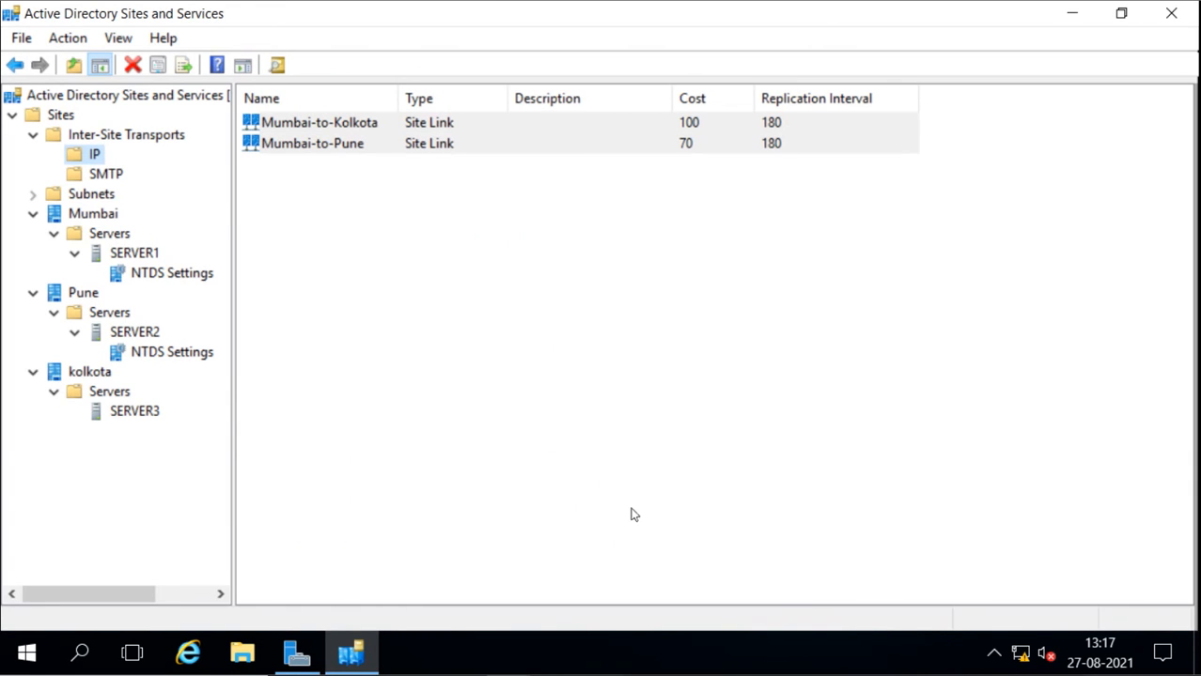
Set the cost of the Mumbai-to-Kolkota site link to 80 and accept its properties
double_click(341, 129)
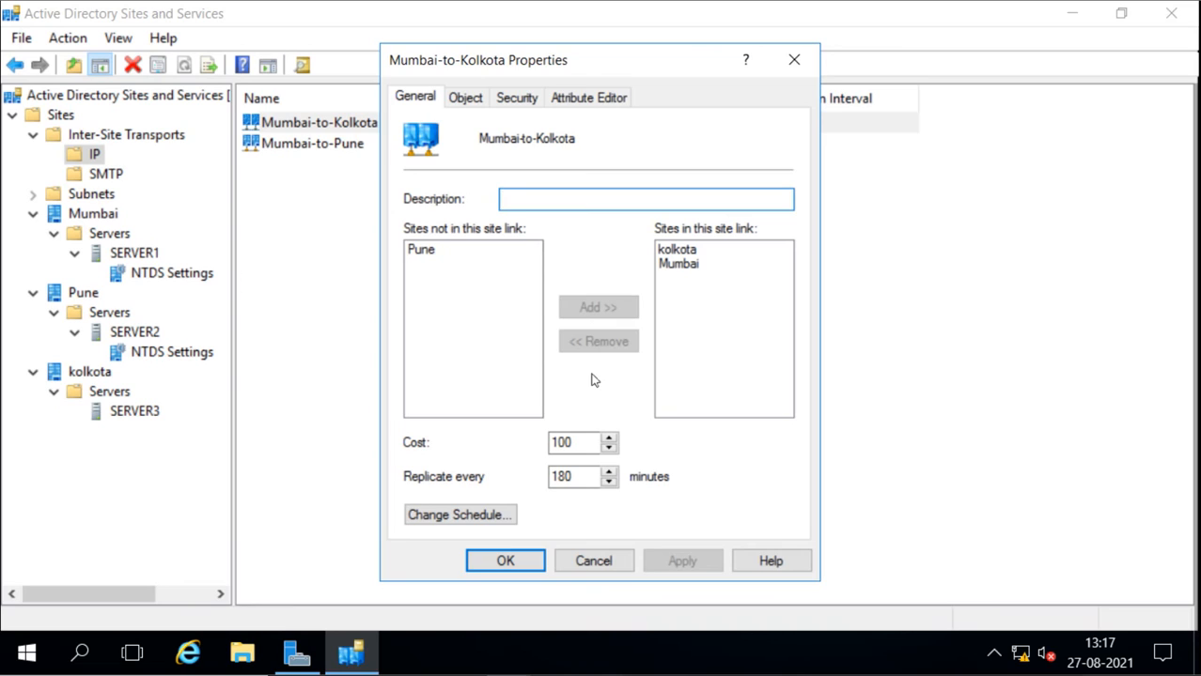
left_click_drag(574, 443, 538, 441)
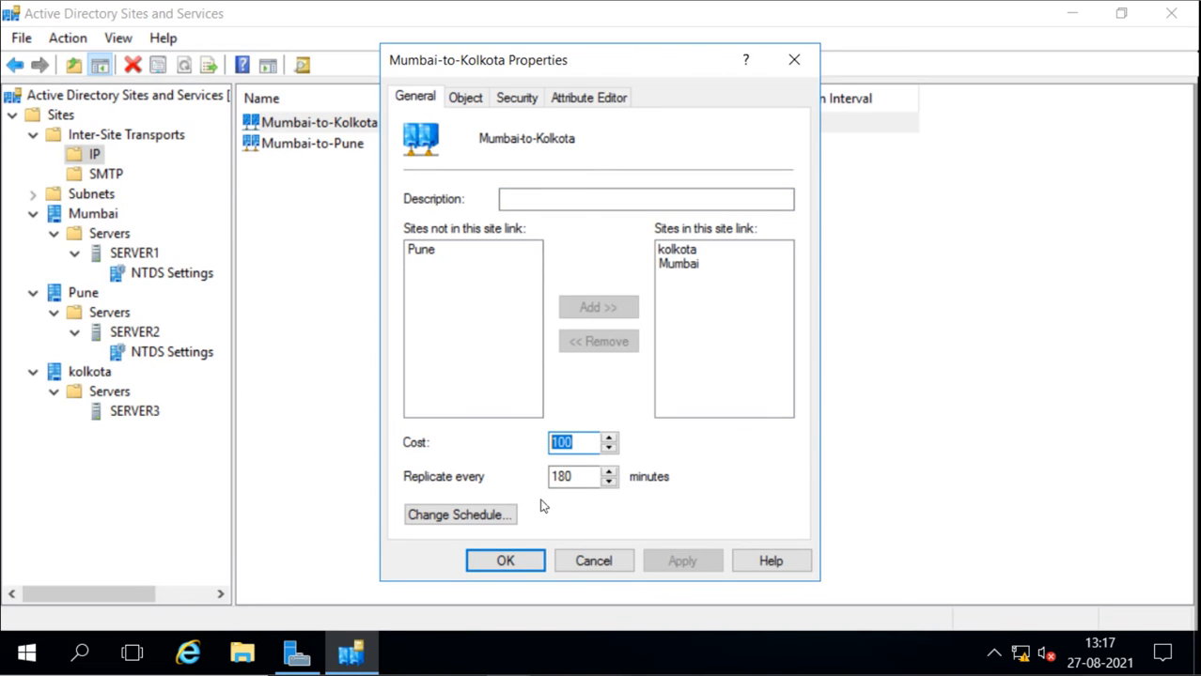
type("9")
key("BackSpace")
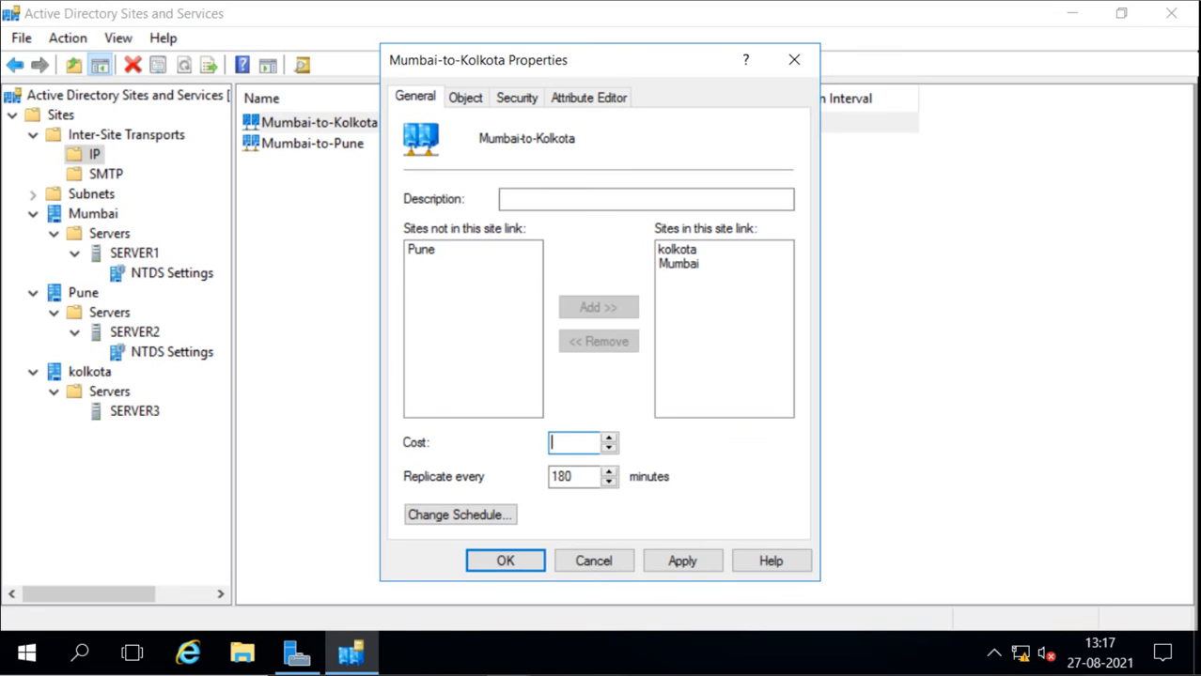
type("80")
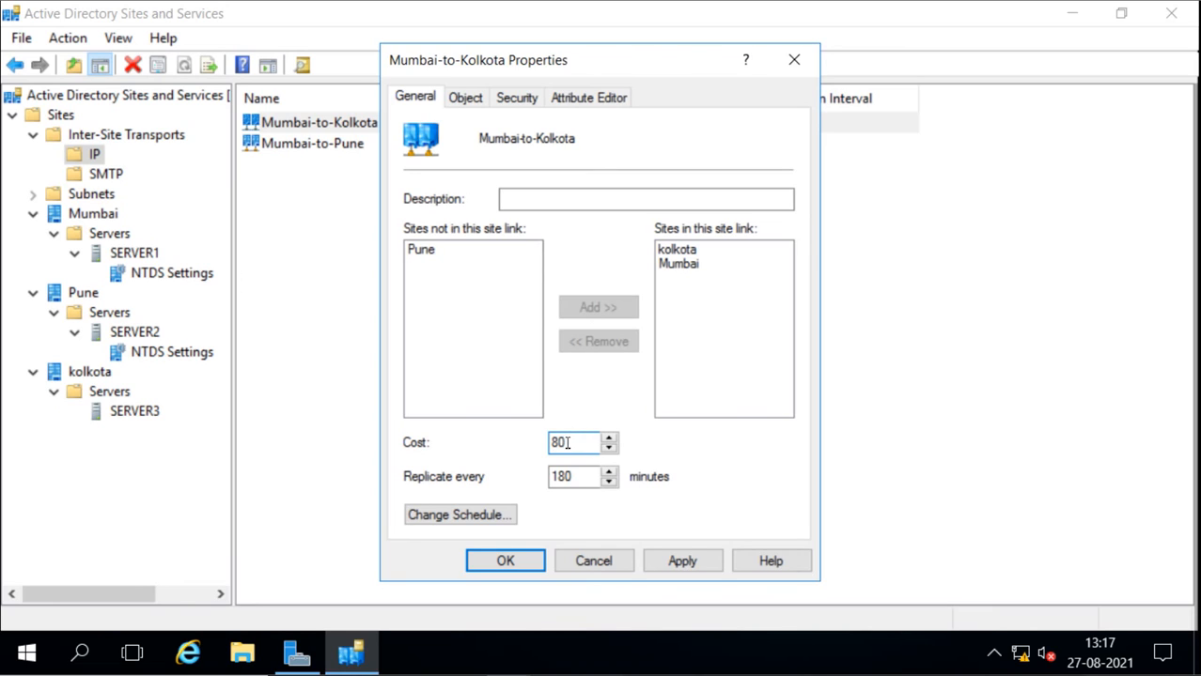
left_click(510, 562)
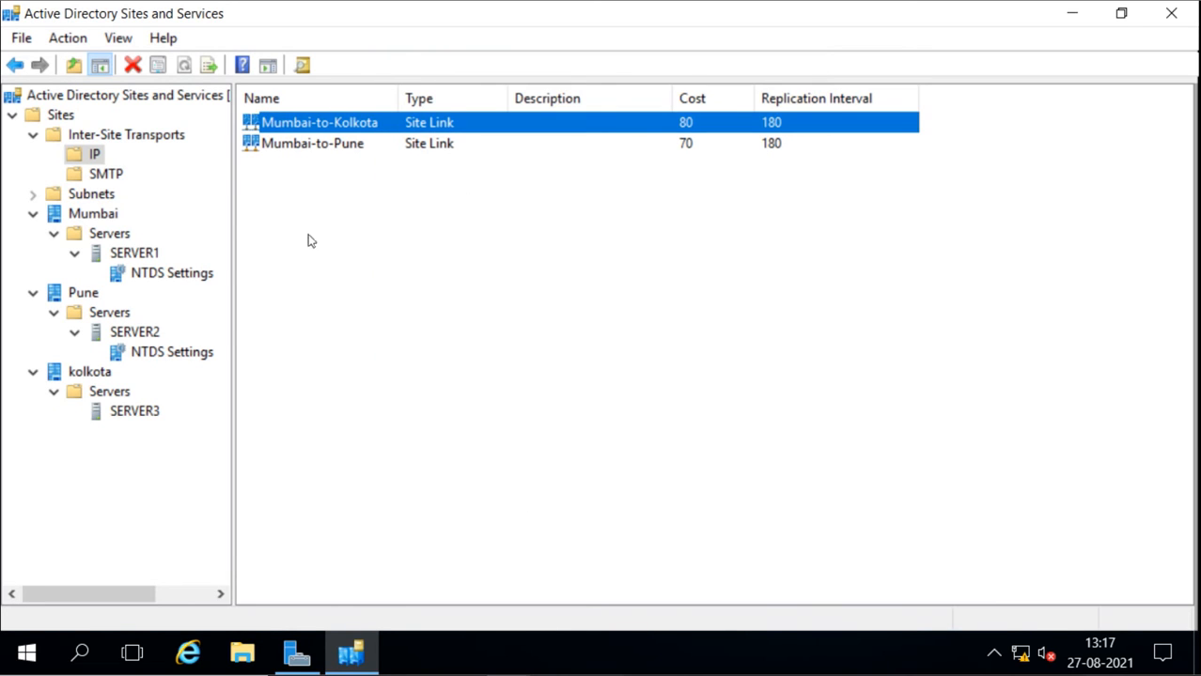
Start another IP site link and include the kolkota and Pune sites in it
right_click(95, 156)
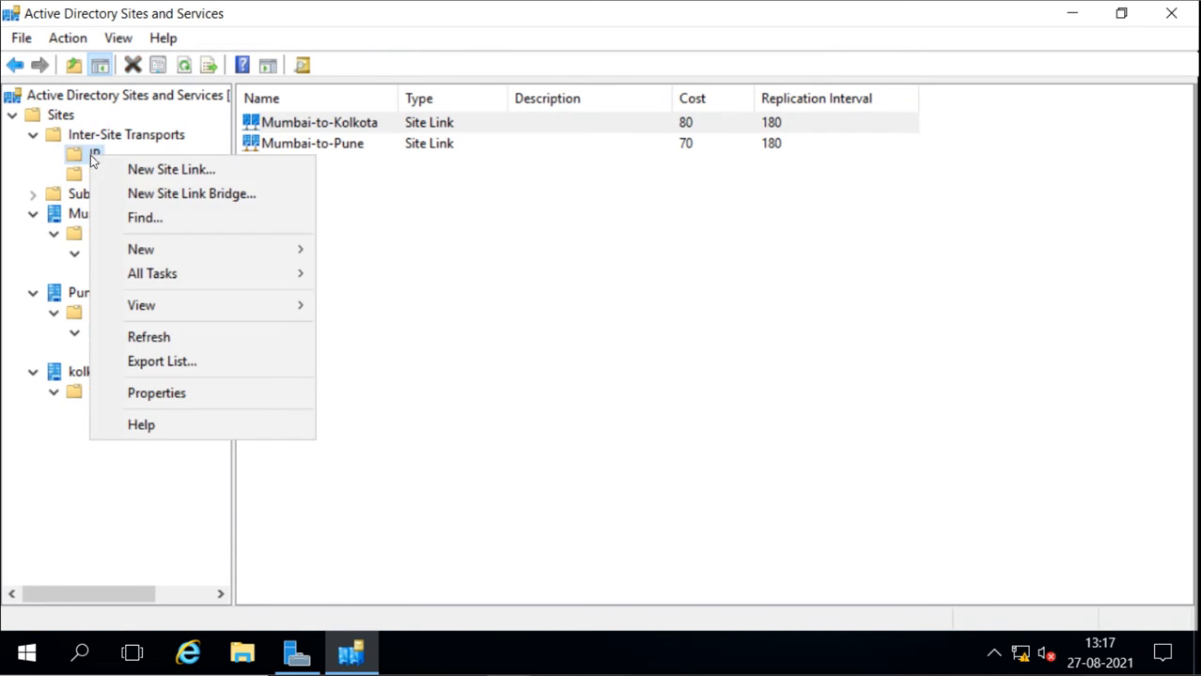
left_click(171, 170)
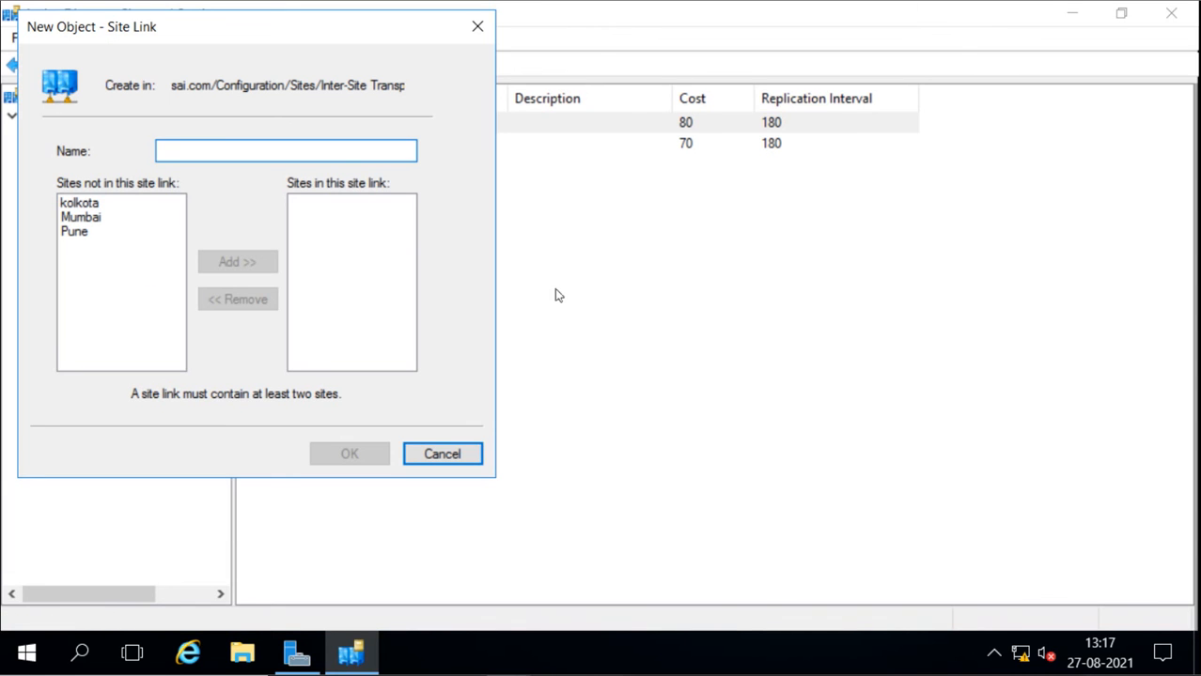
left_click_drag(319, 34, 644, 121)
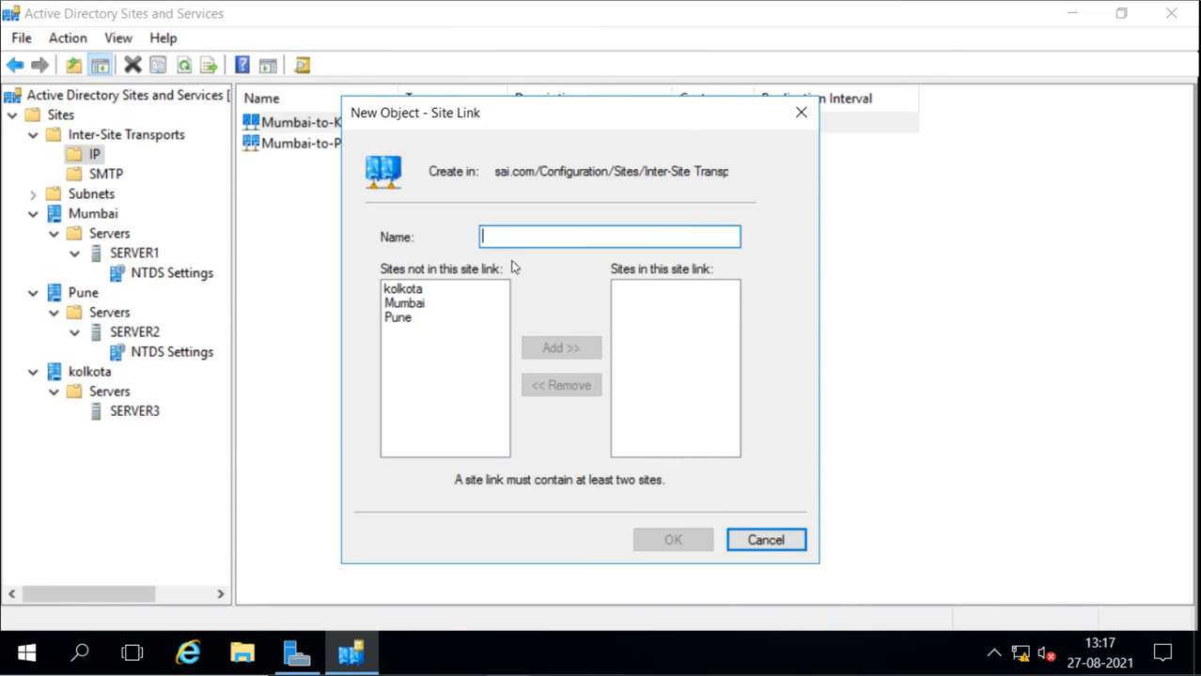
left_click(405, 294)
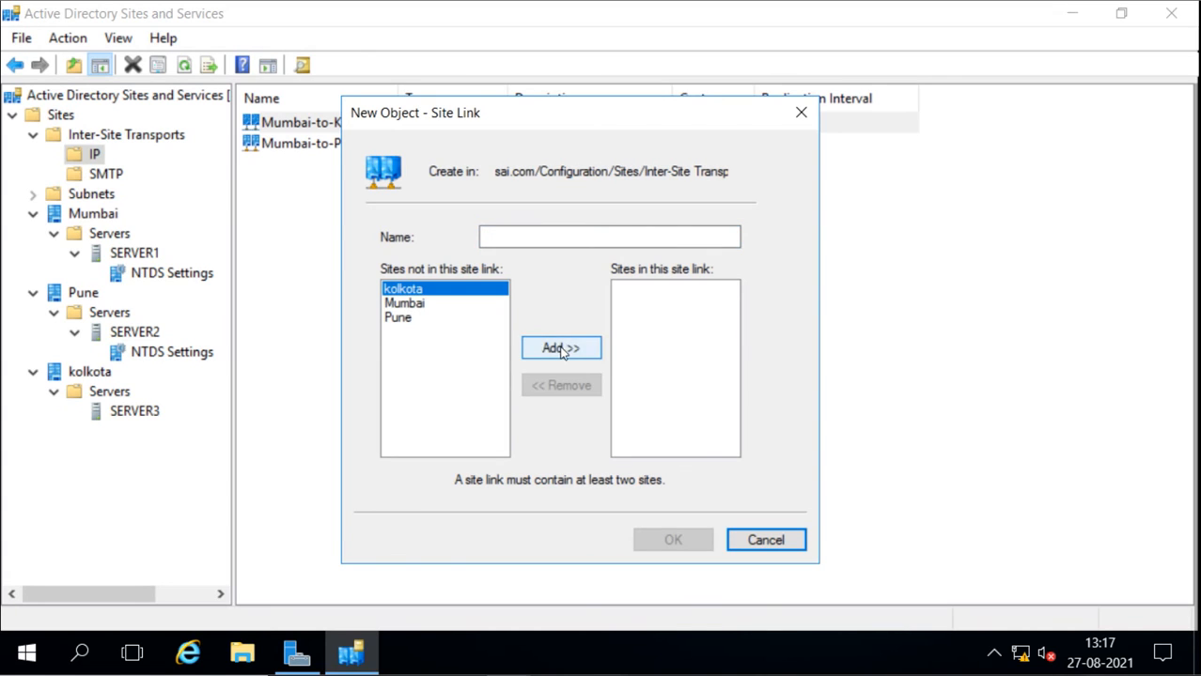
left_click(562, 348)
left_click(397, 306)
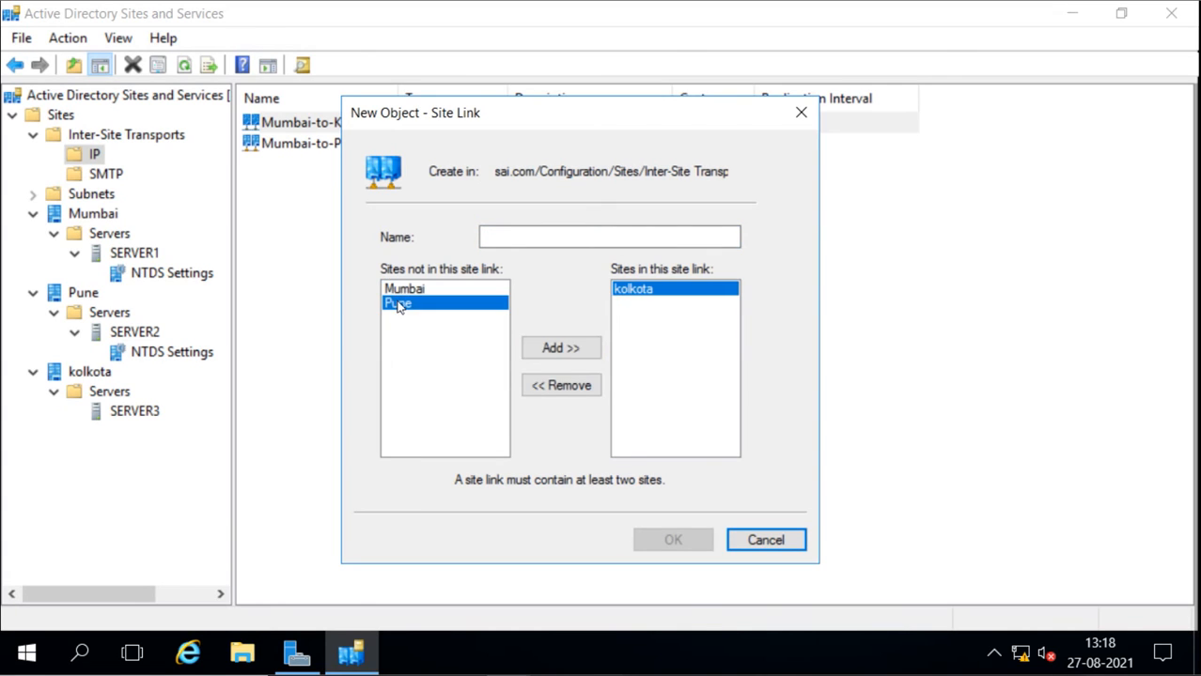
left_click(552, 349)
Name the new site link Kolkota-to-Pune and create it
left_click(550, 238)
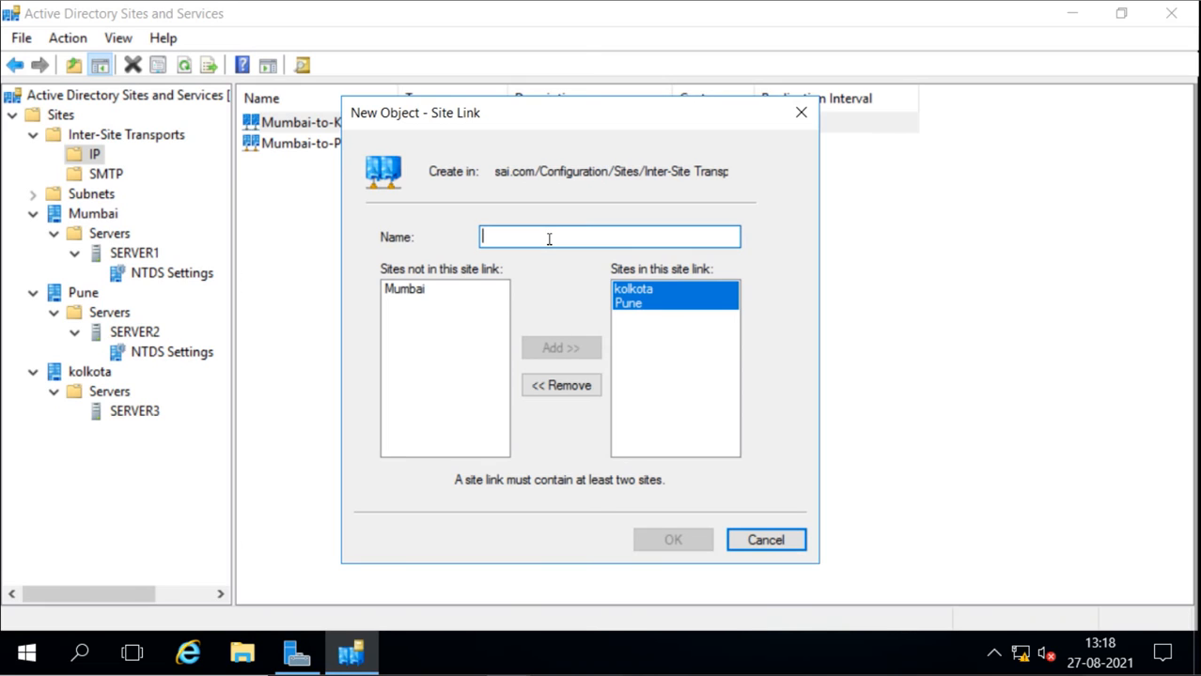
type("Kol")
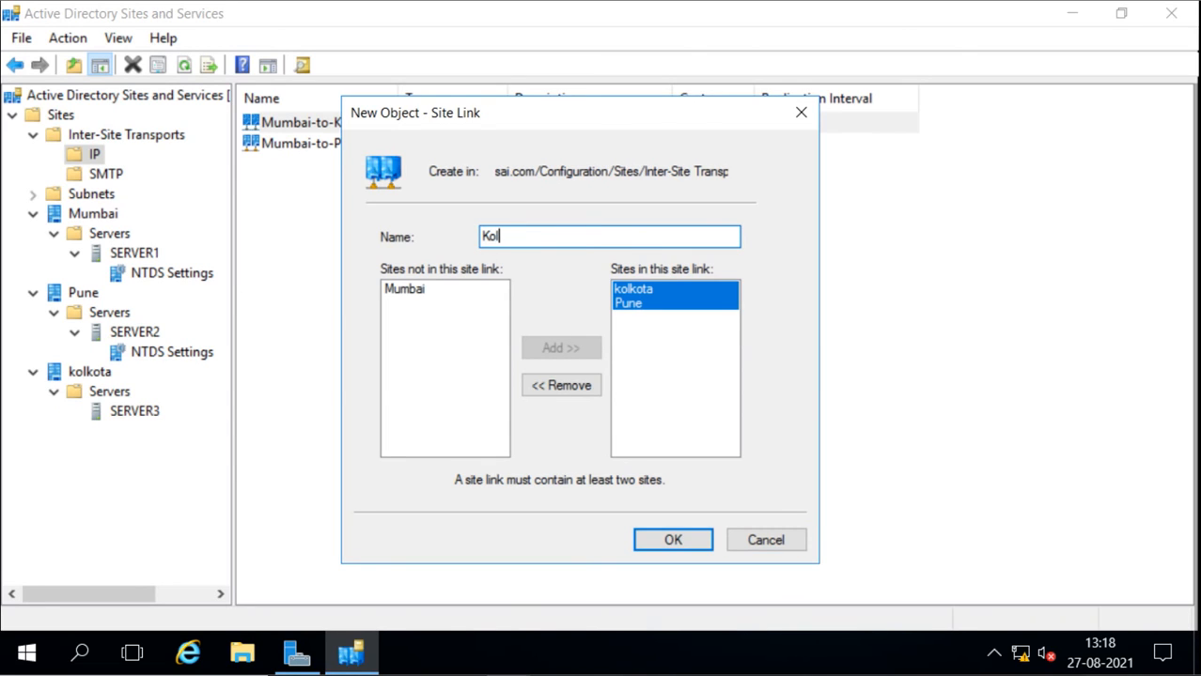
type("kota-to-Pune")
left_click(673, 547)
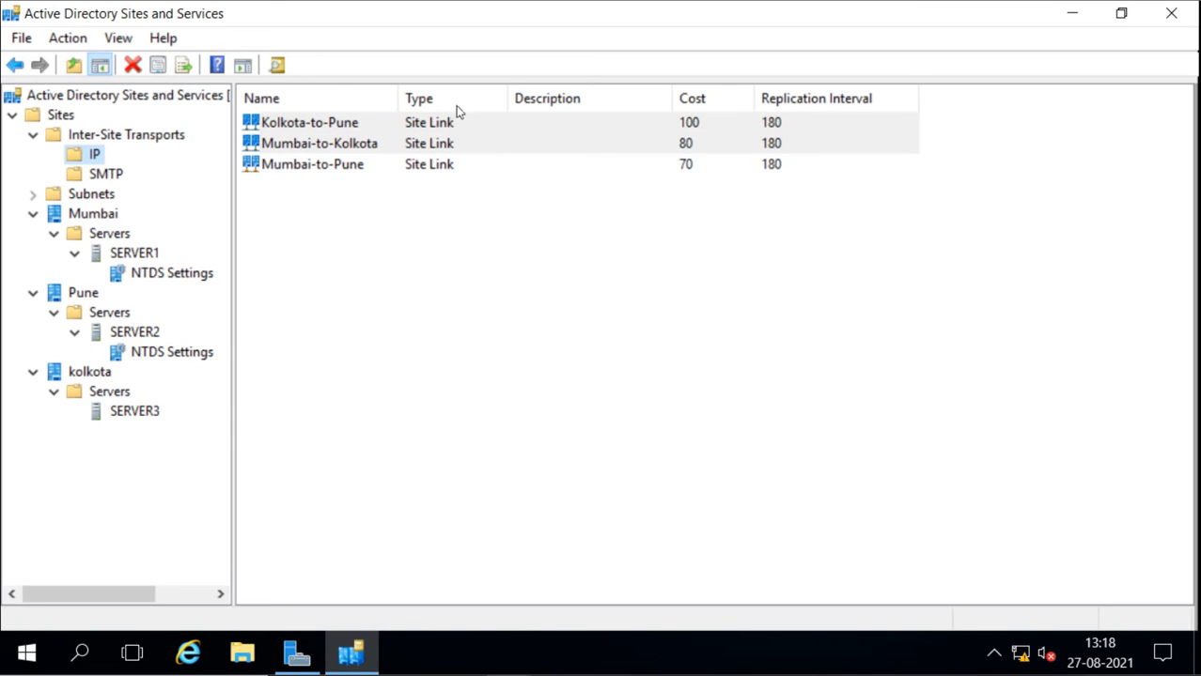
Set the cost of the Kolkota-to-Pune site link to 50 and accept its properties
double_click(345, 126)
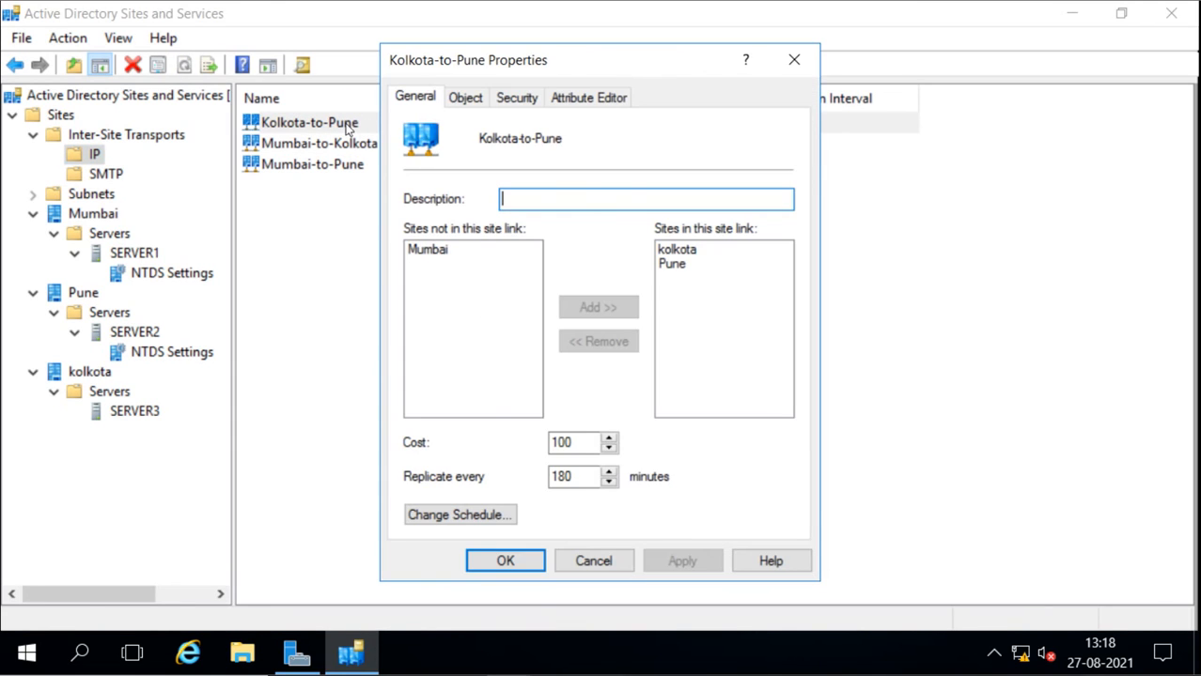
left_click(582, 439)
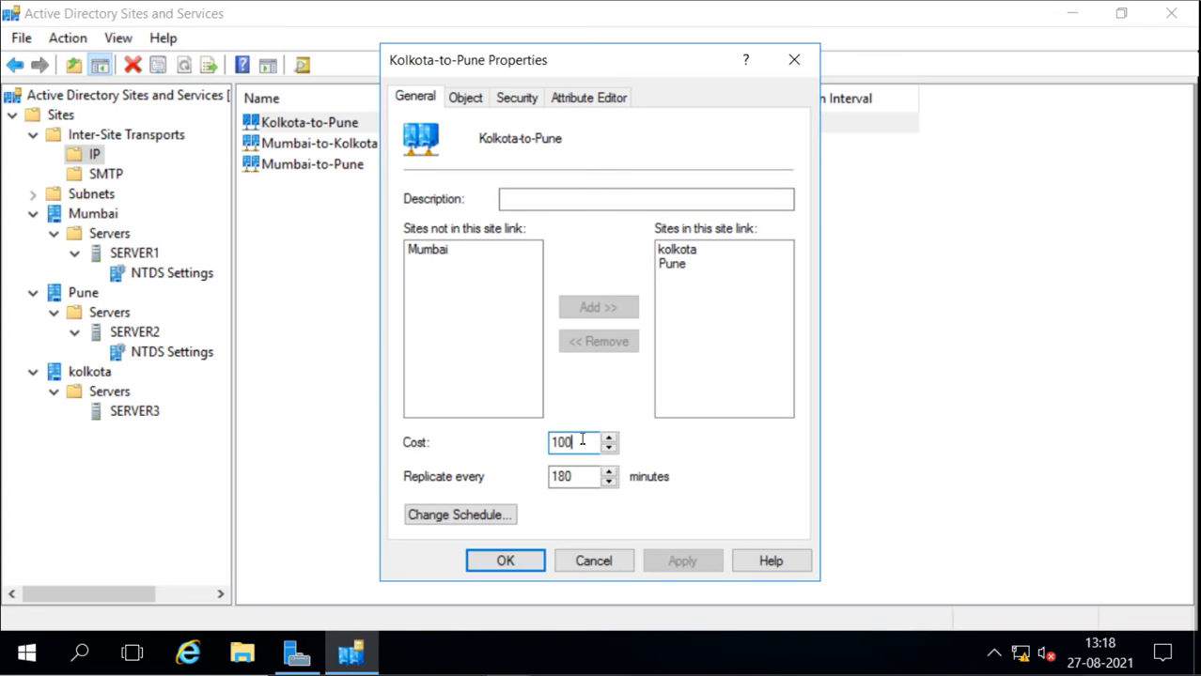
key("BackSpace")
key("BackSpace")
key("BackSpace")
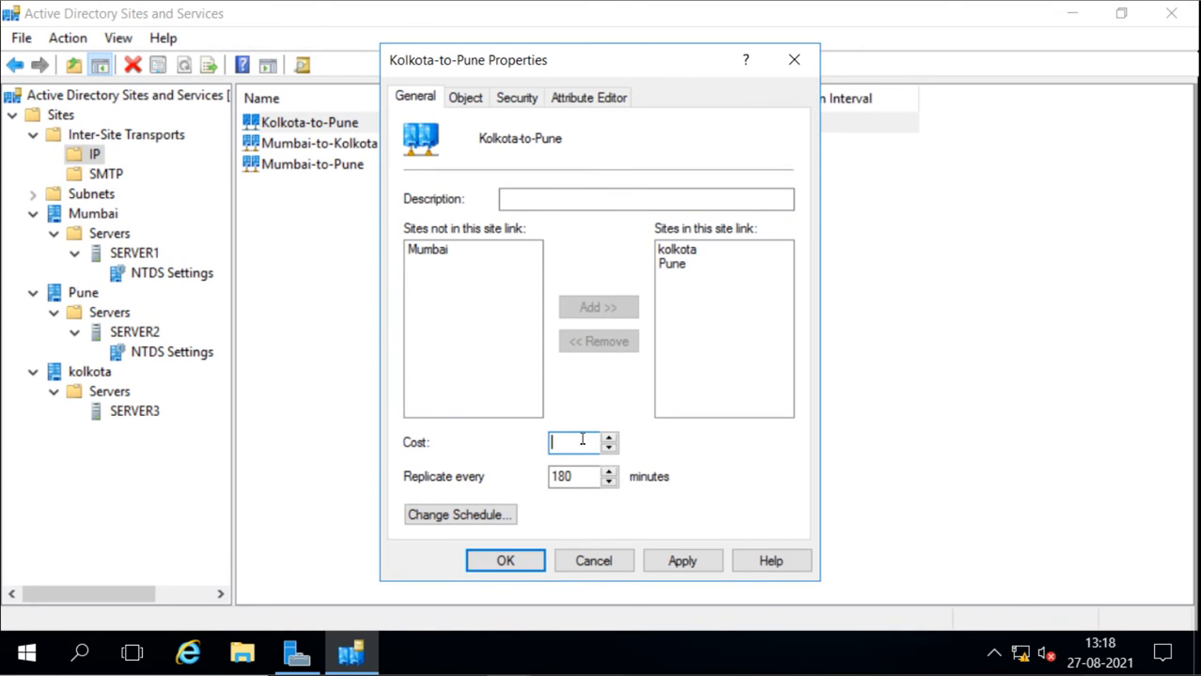
type("50")
left_click(526, 564)
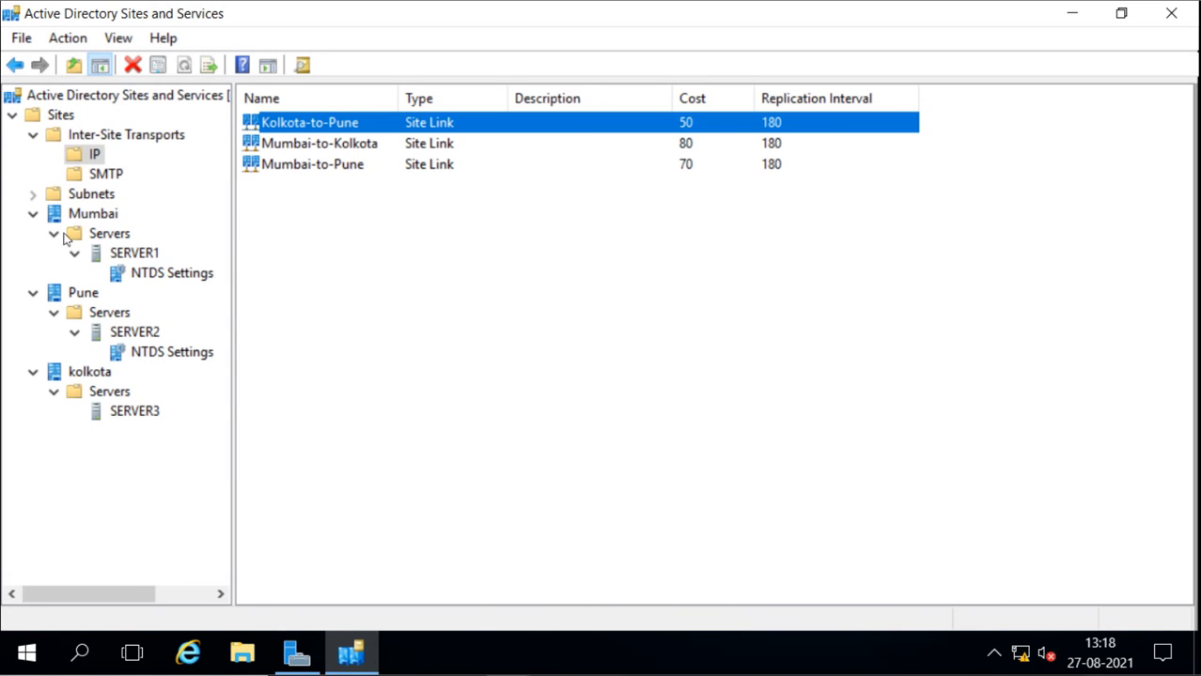
Open the Subnets container under Sites
left_click(34, 194)
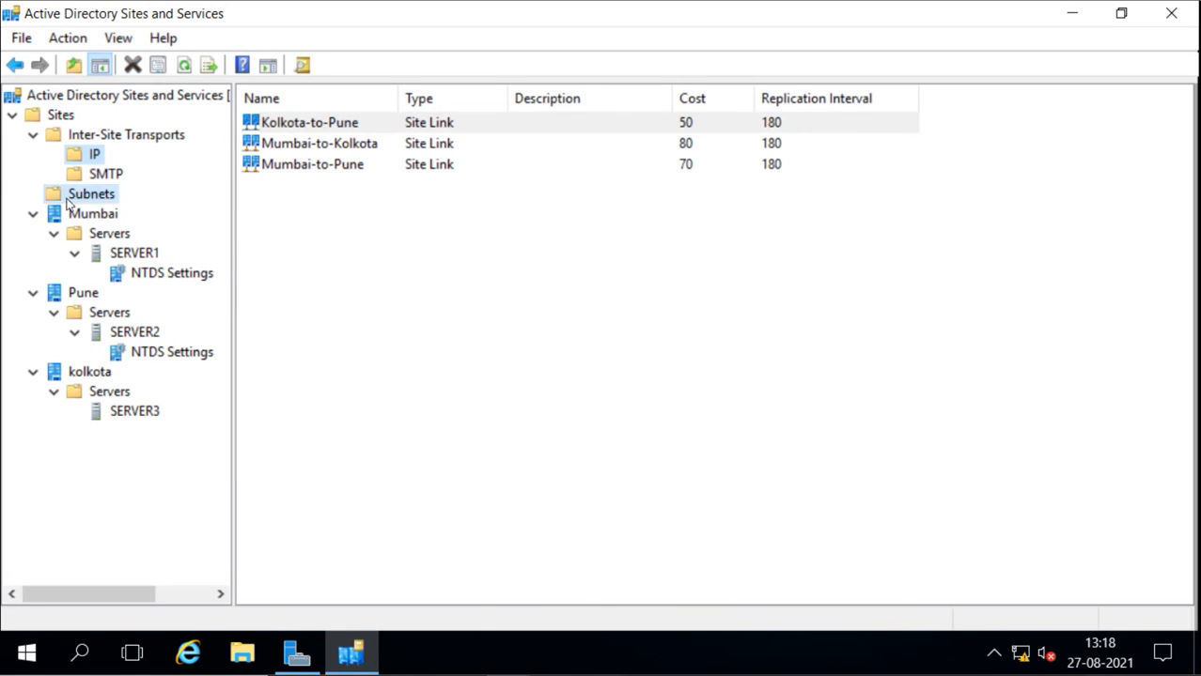
left_click(70, 197)
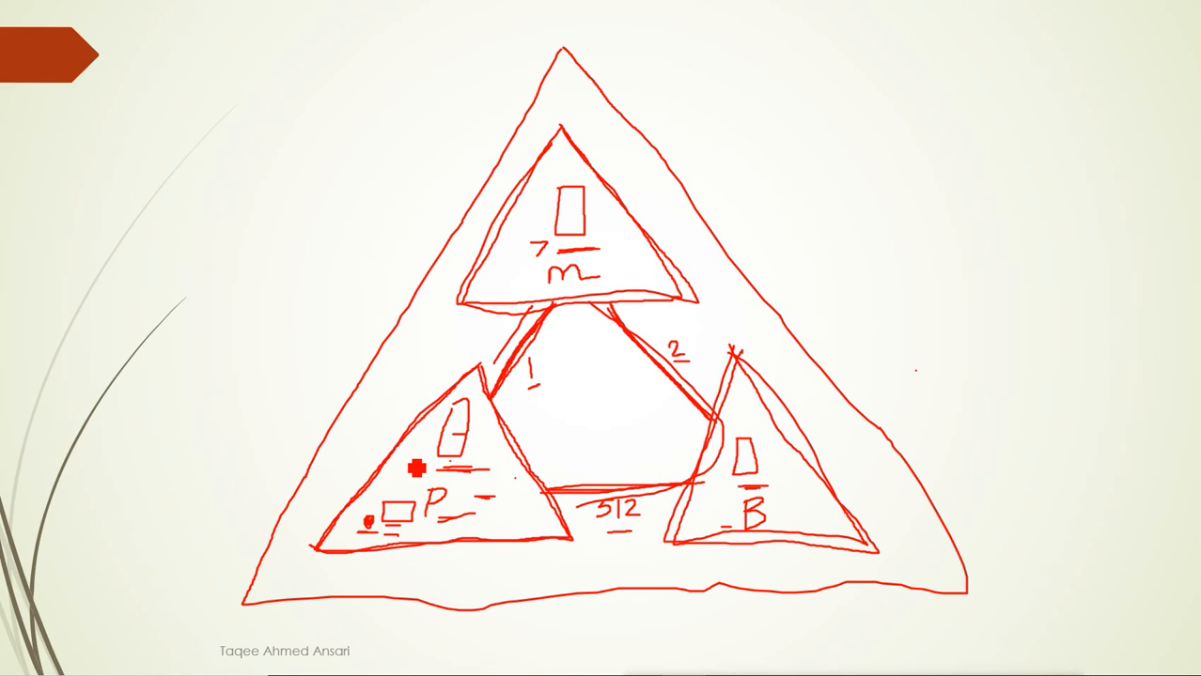
left_click_drag(474, 371, 578, 533)
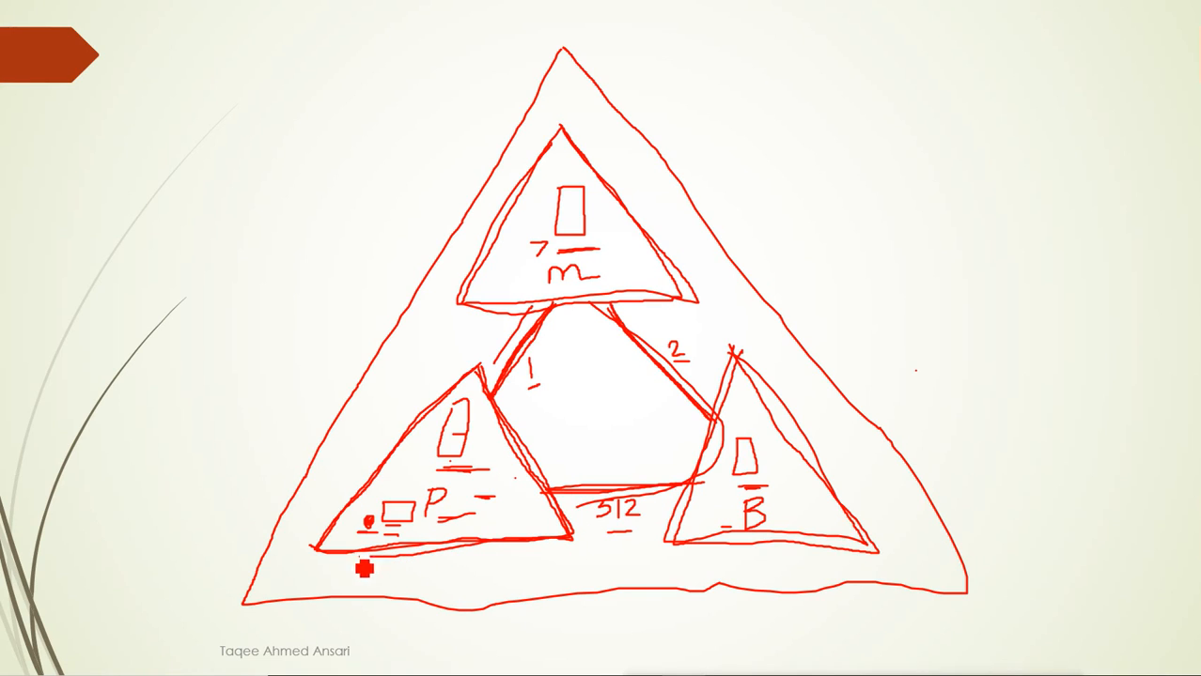
mouse_move(325, 557)
left_mouse_down()
mouse_move(348, 500)
mouse_move(484, 365)
left_mouse_up()
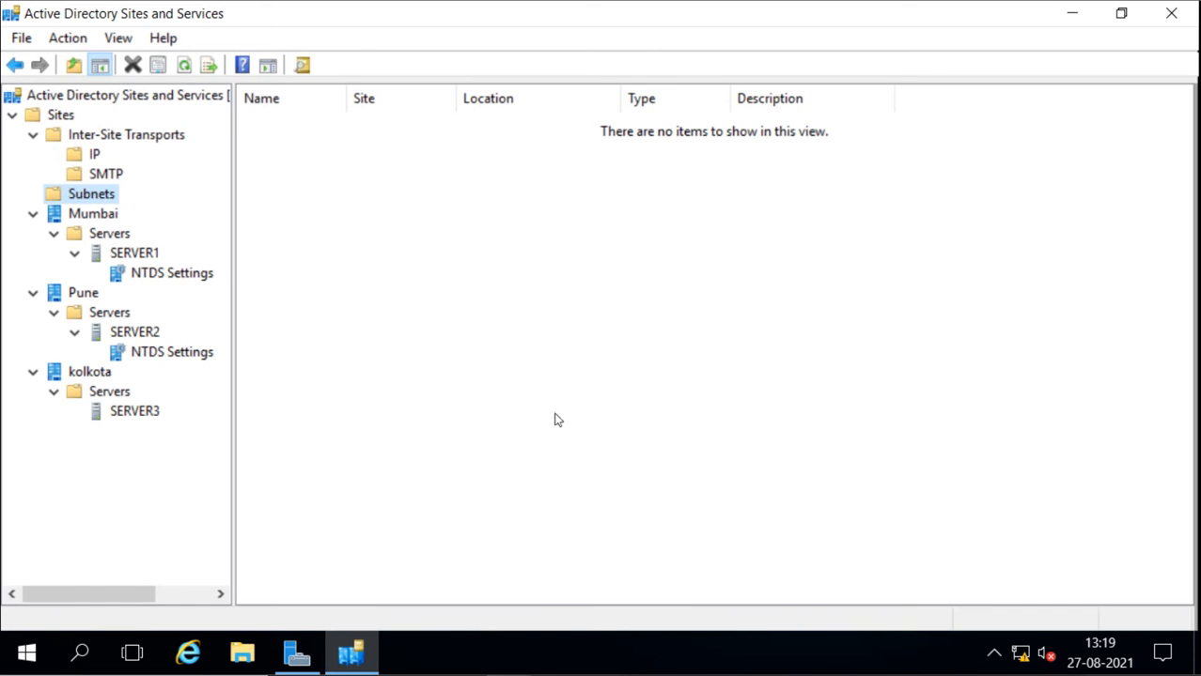
Create a new subnet with the prefix 192.168.0.0/24 and assign it to the Mumbai site
right_click(86, 198)
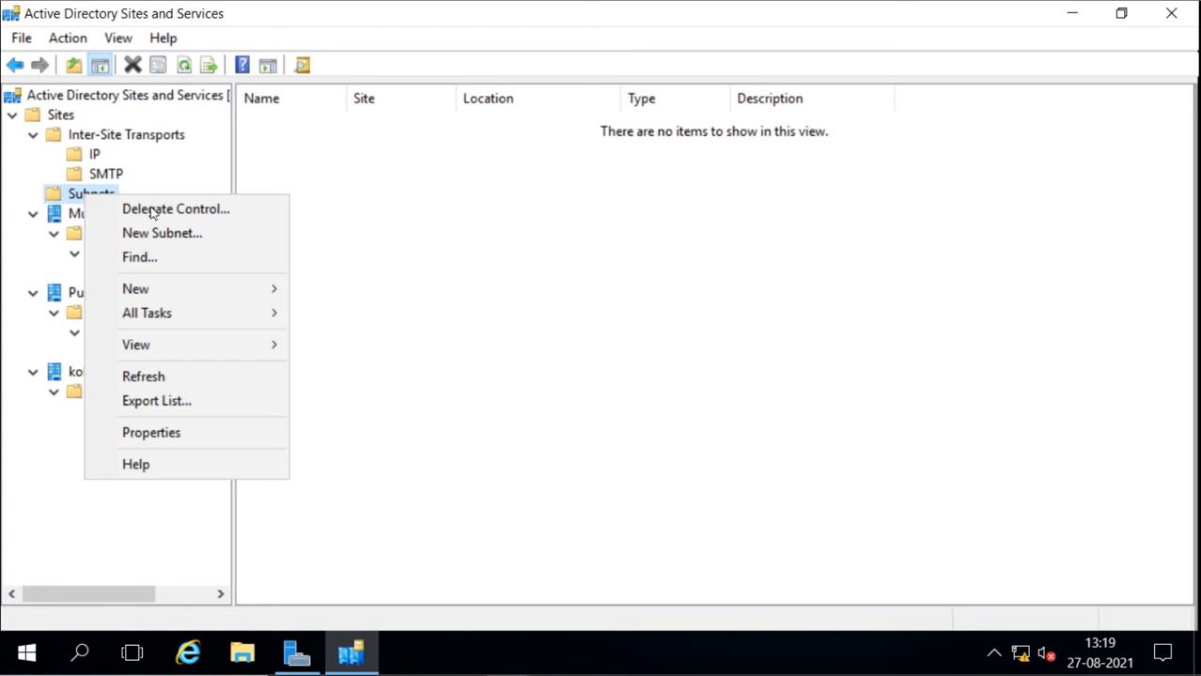
left_click(162, 233)
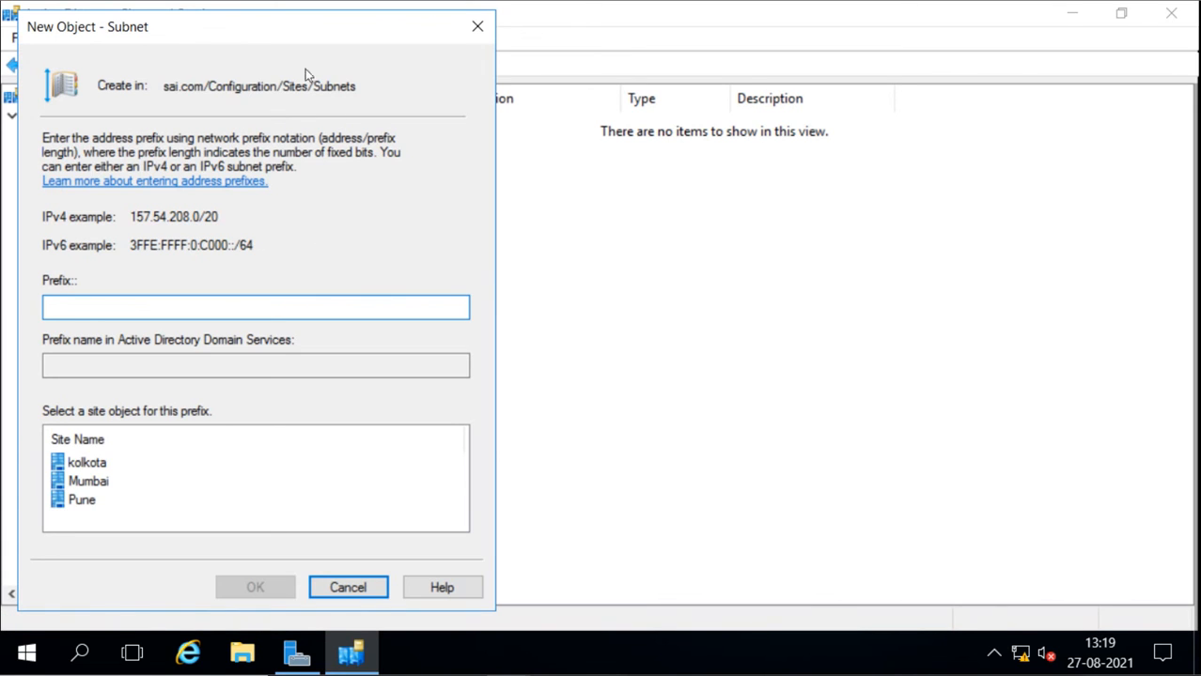
left_click_drag(298, 28, 602, 26)
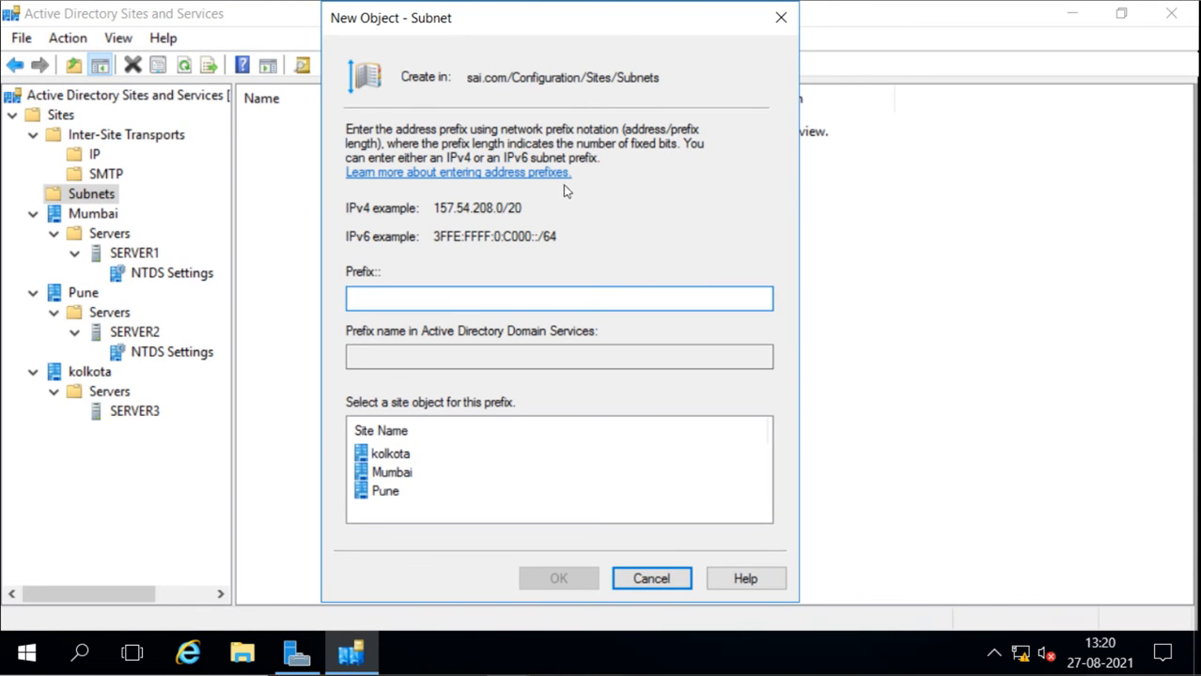
left_click(399, 476)
left_click(415, 302)
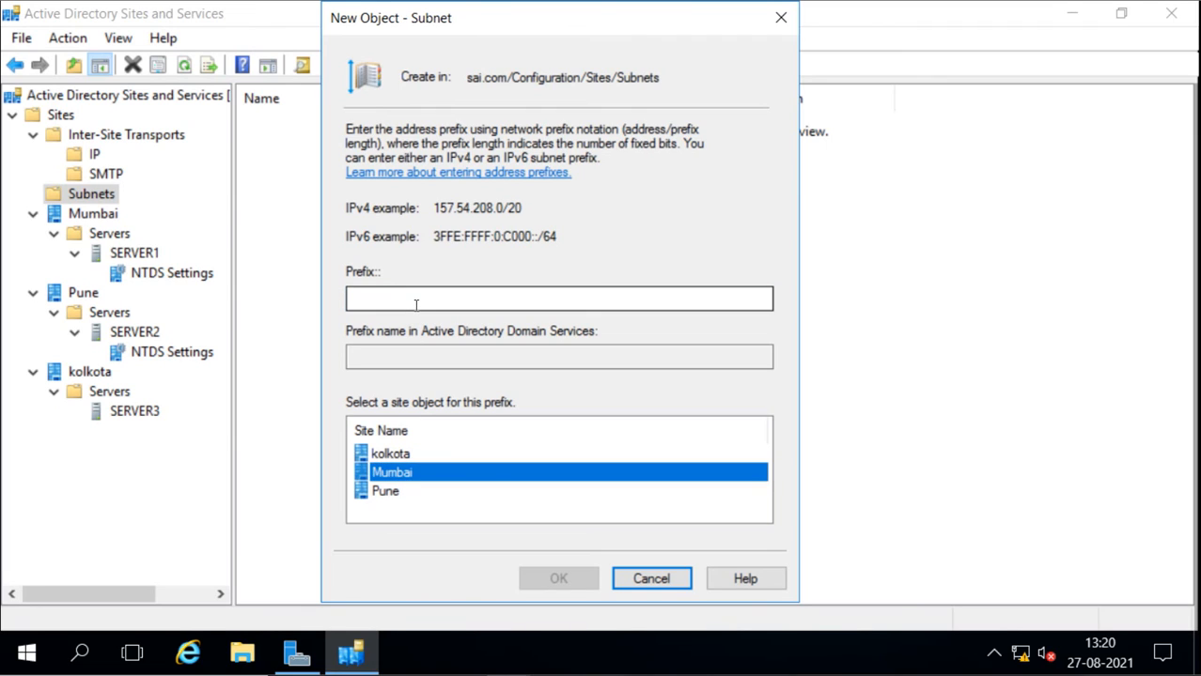
type("192")
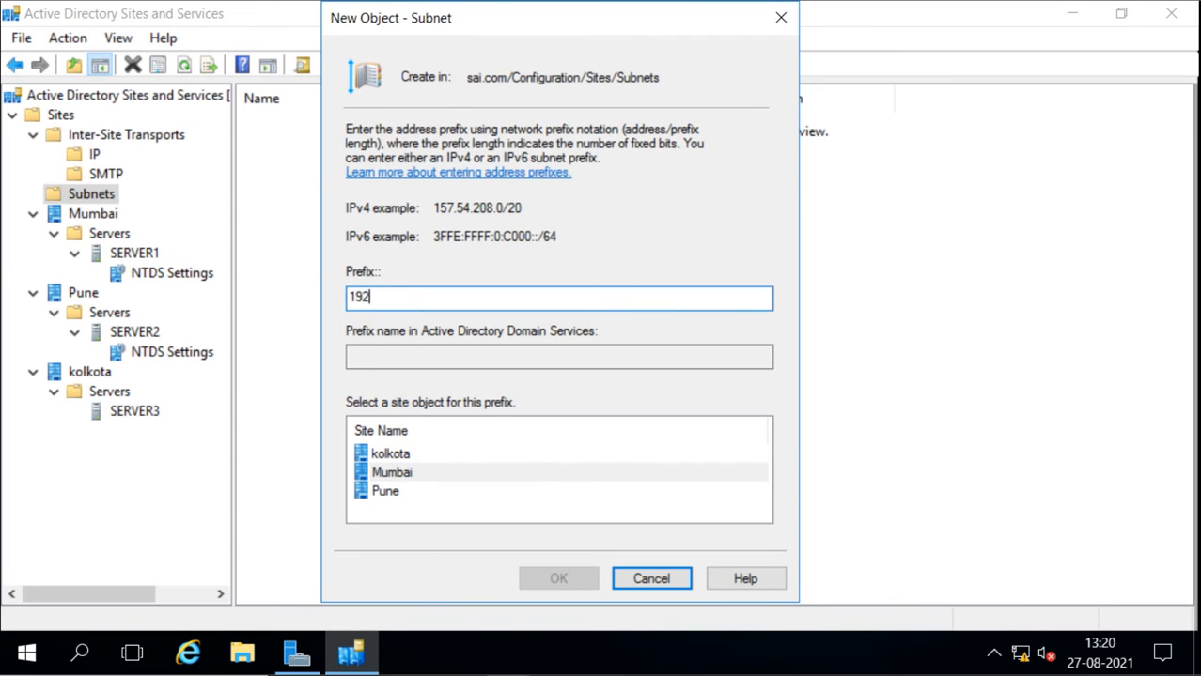
type(".168.0.0/24")
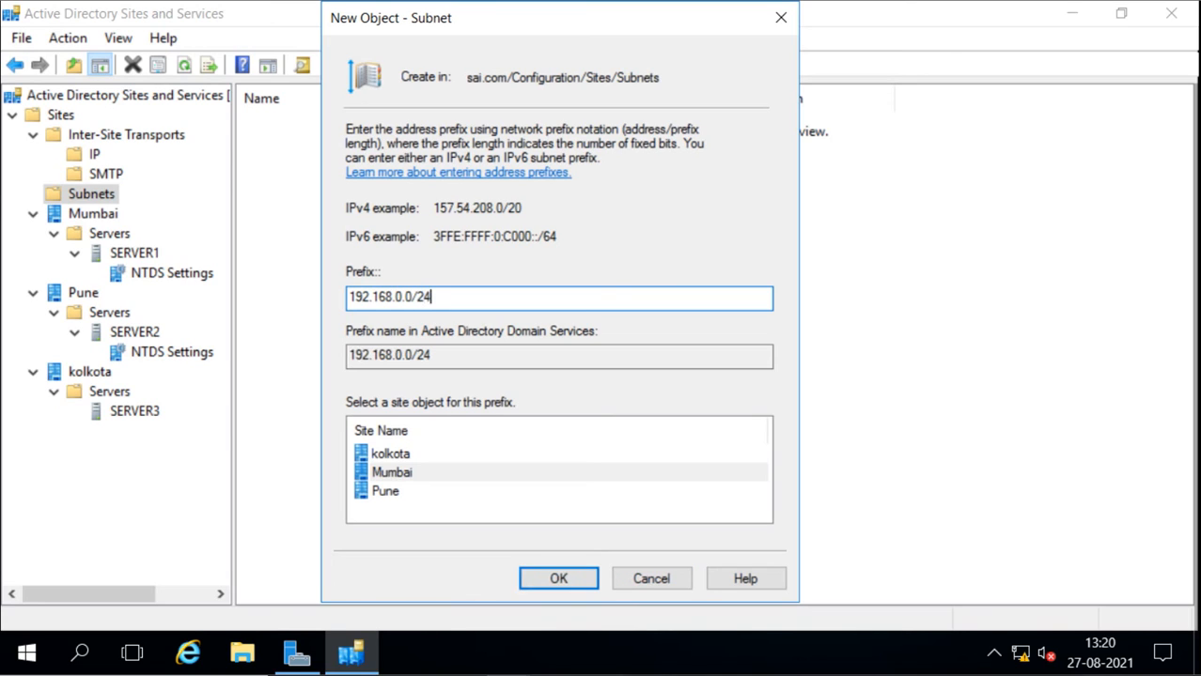
left_click(556, 578)
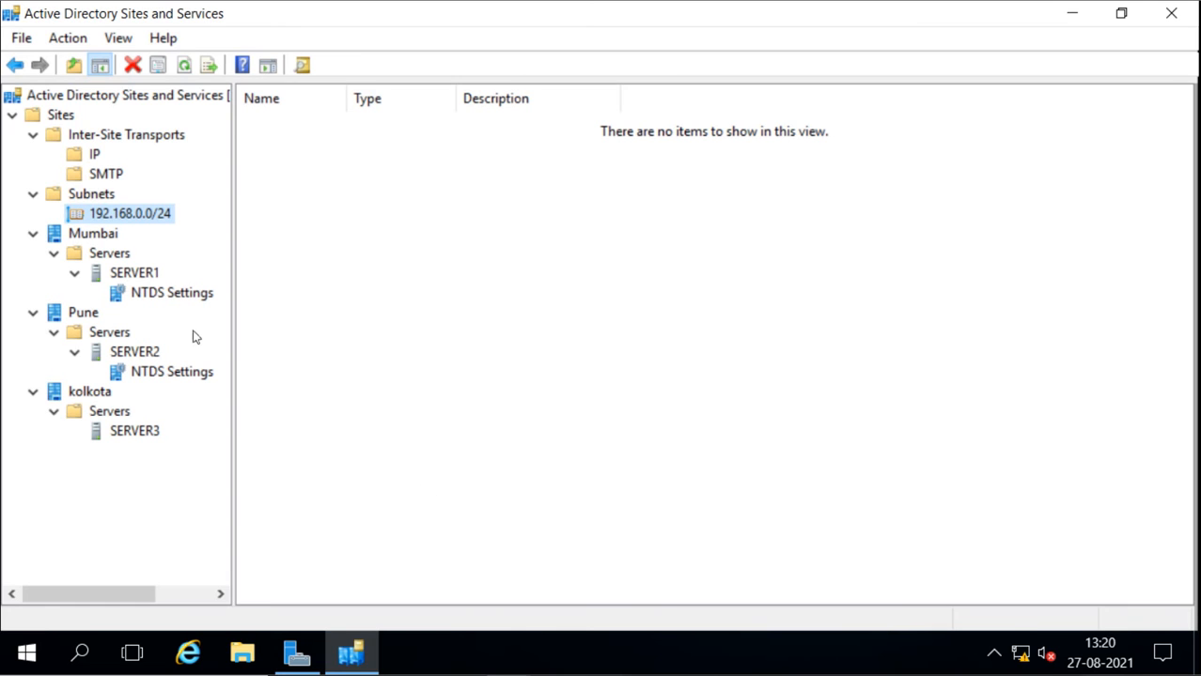
Create a new subnet with the prefix 172.16.0.0/24 and assign it to the kolkota site
right_click(68, 197)
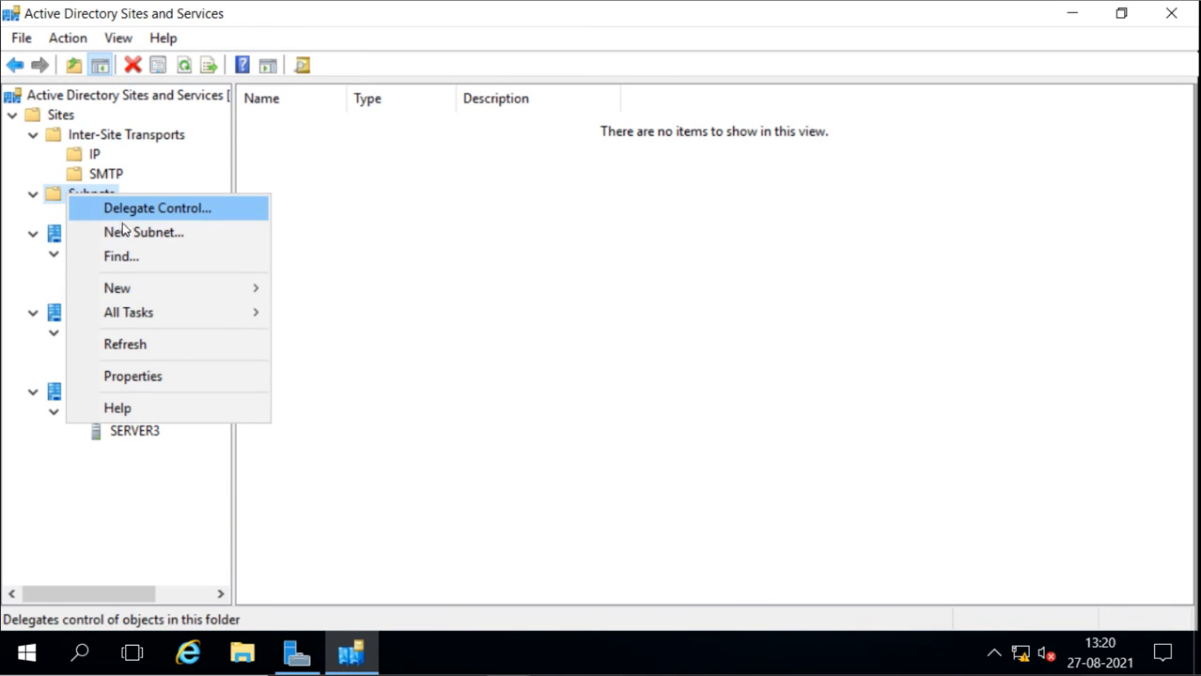
left_click(122, 231)
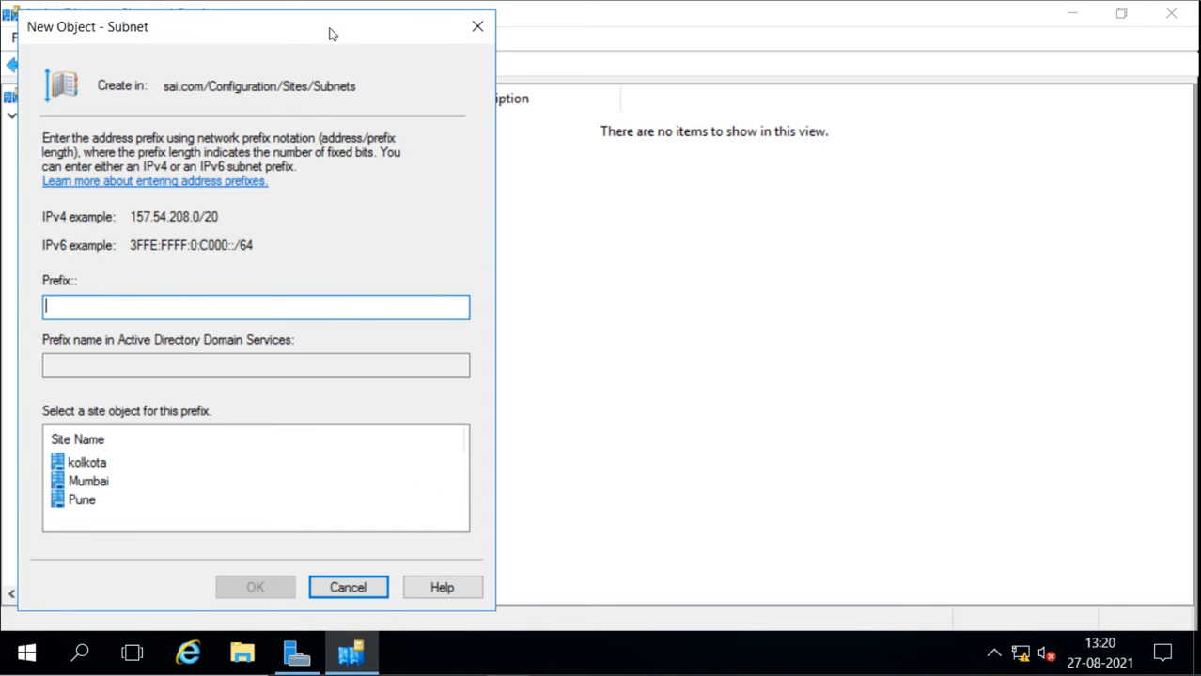
left_click_drag(328, 28, 620, 56)
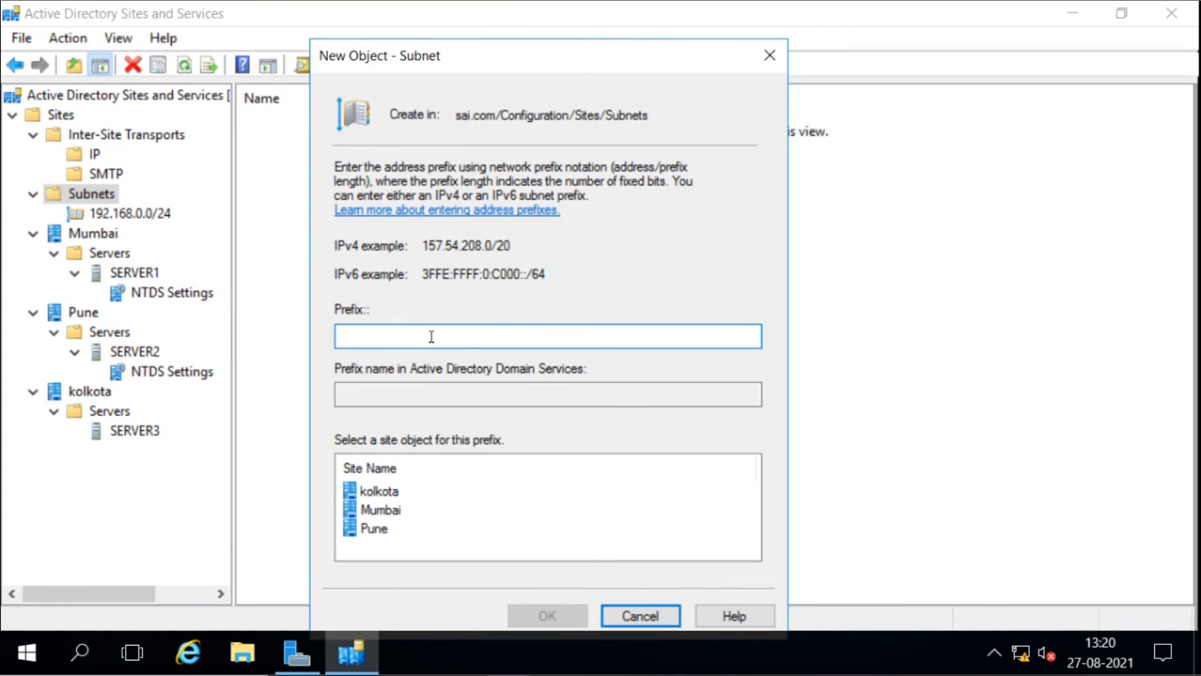
left_click(383, 497)
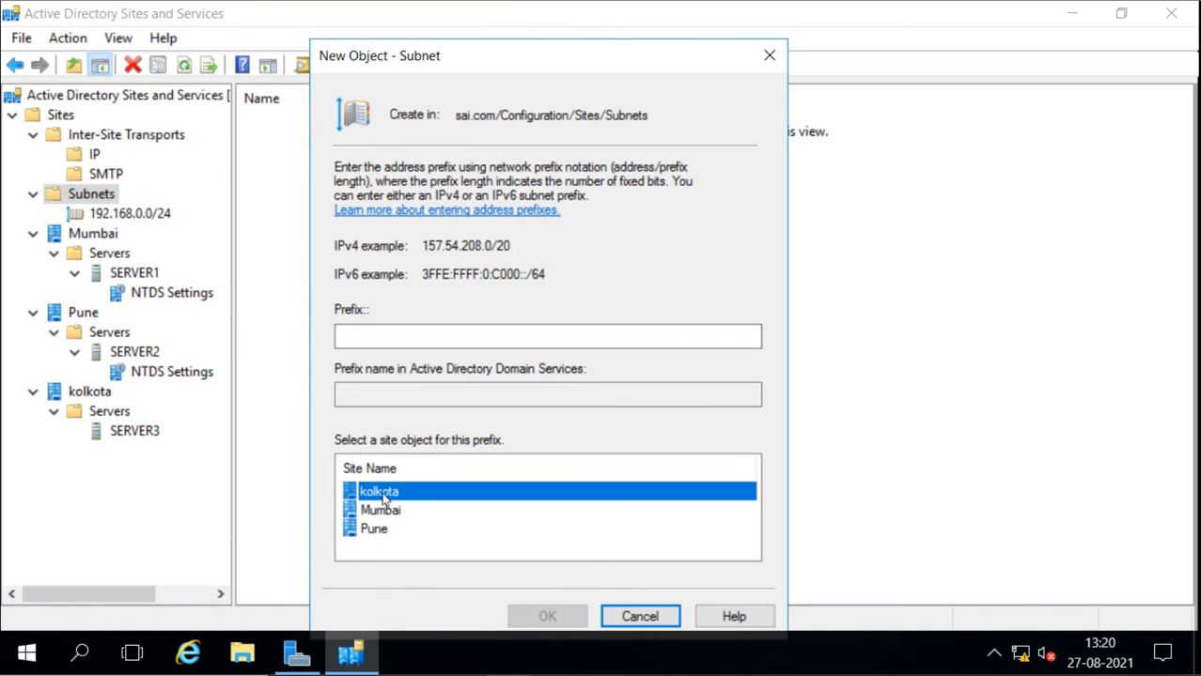
left_click(470, 333)
type("172.0")
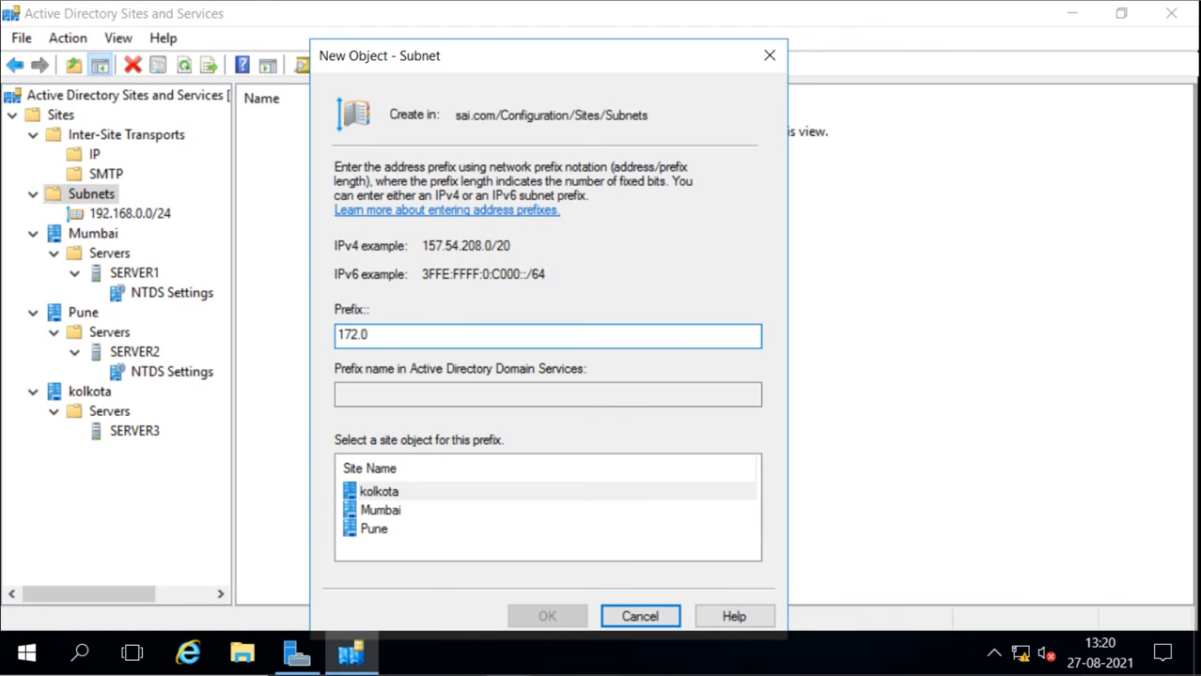
key("BackSpace")
type("16.0.0/24")
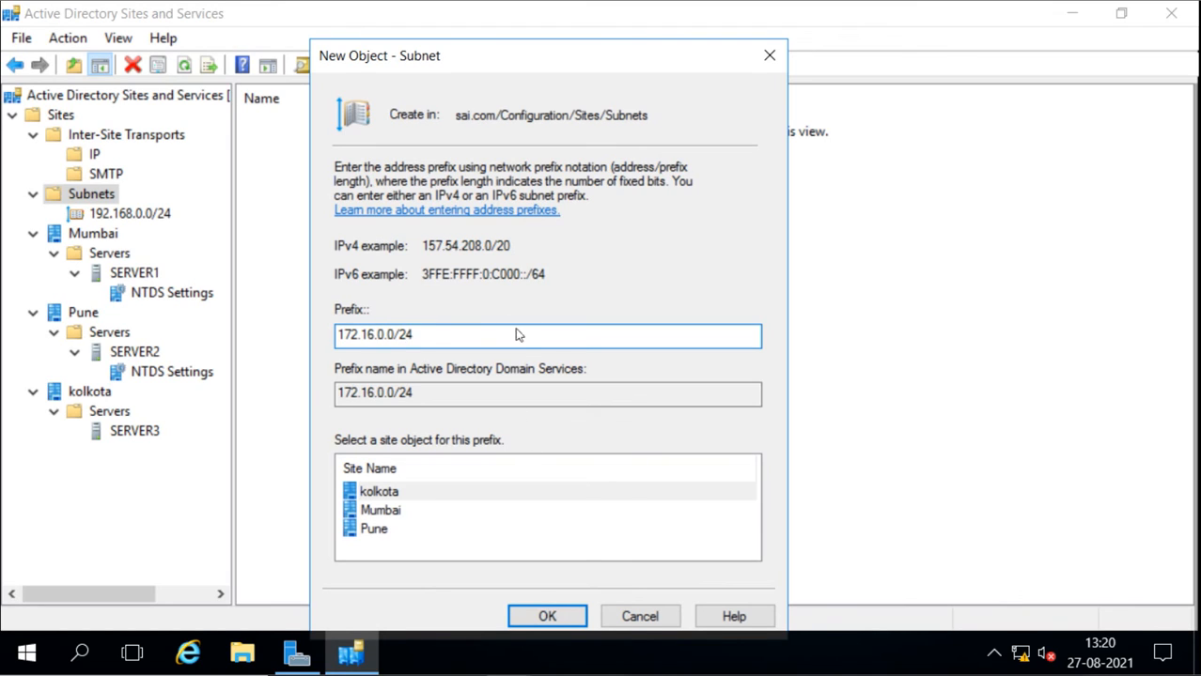
key("BackSpace")
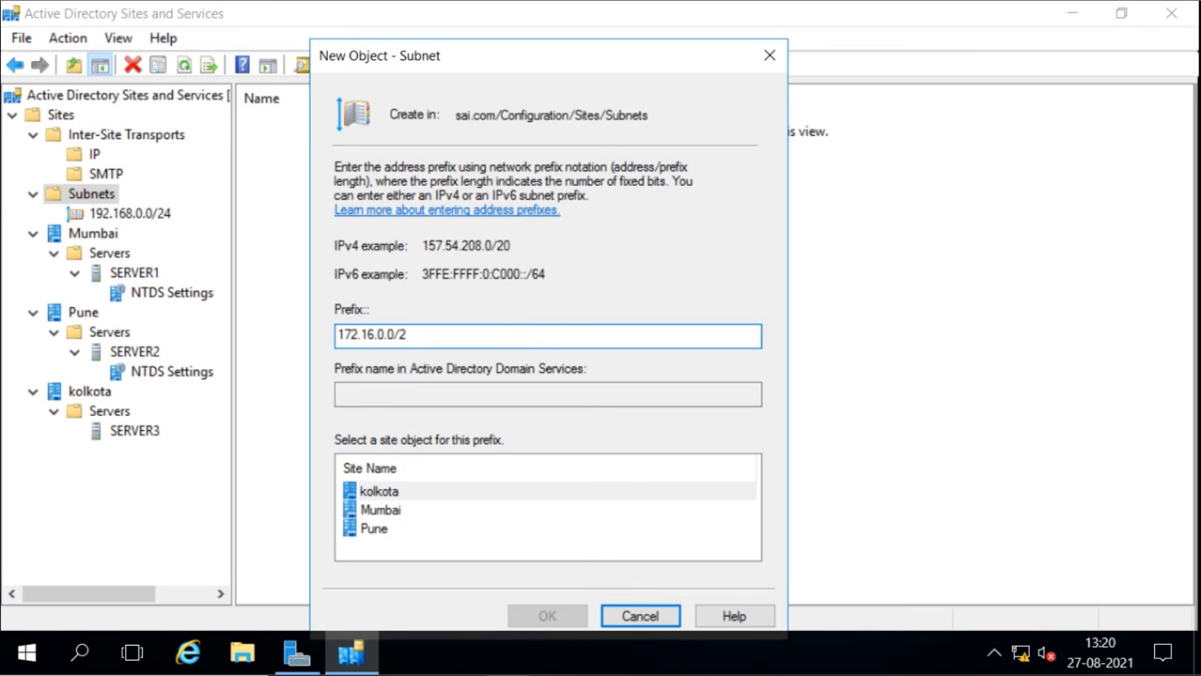
type("4")
left_click(547, 616)
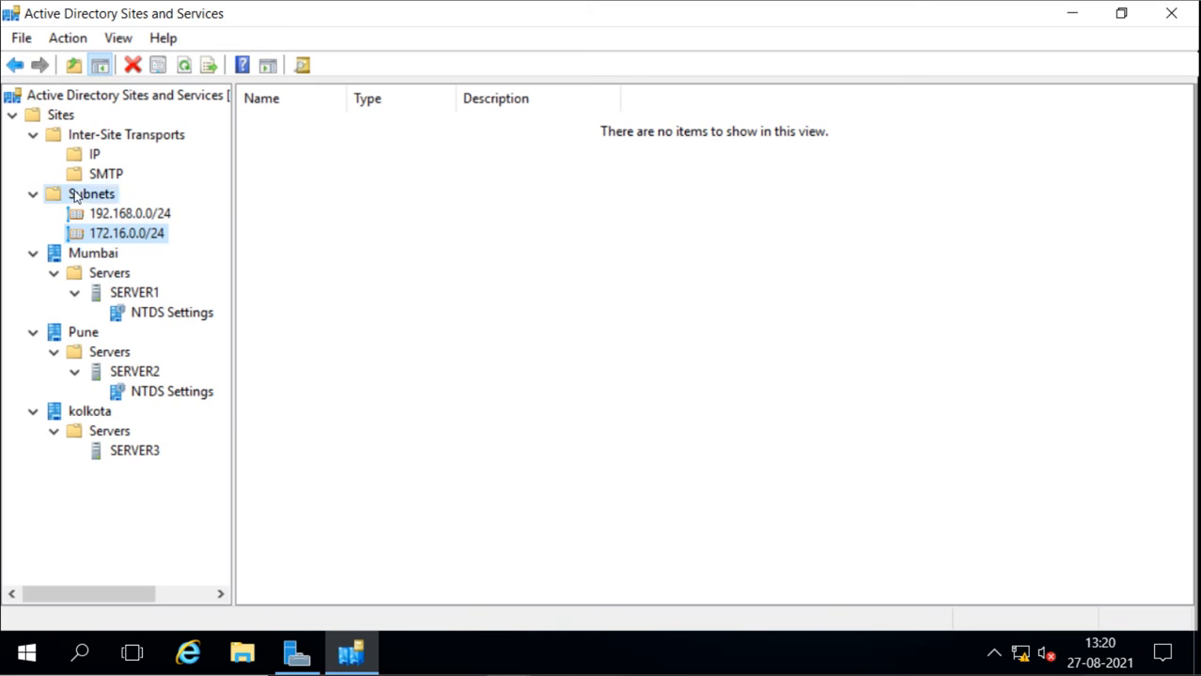
Create a new subnet with the prefix 10.0.0.0/24 and assign it to the Pune site
right_click(75, 195)
left_click(166, 230)
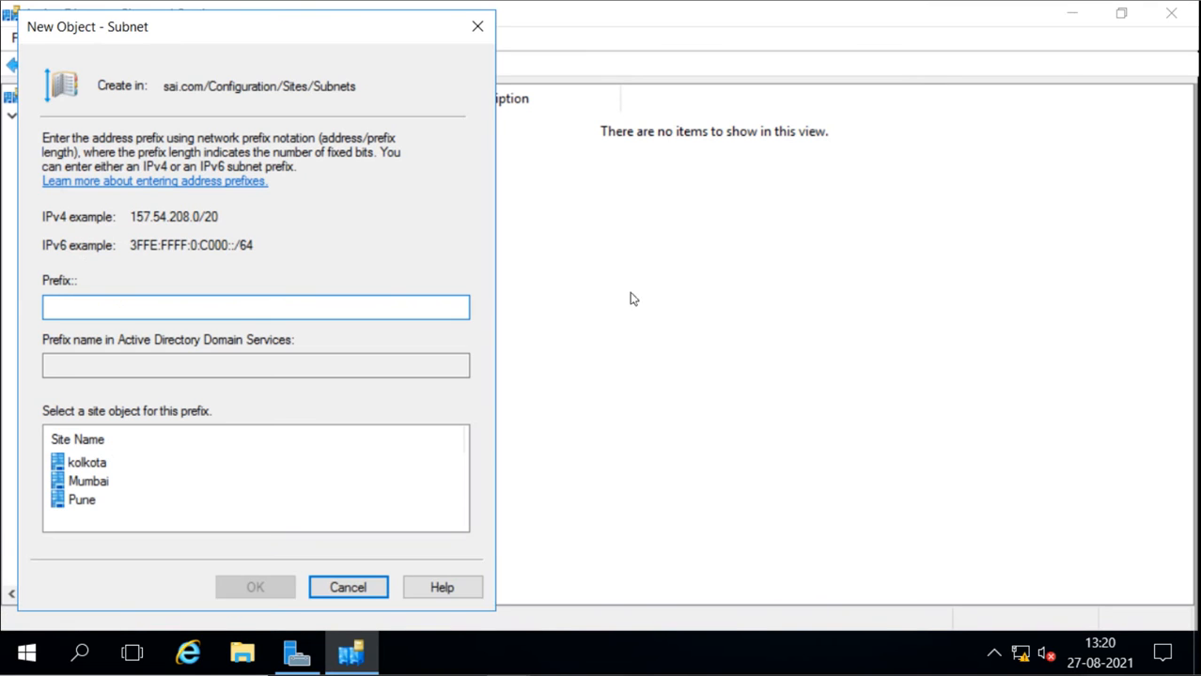
left_click(88, 500)
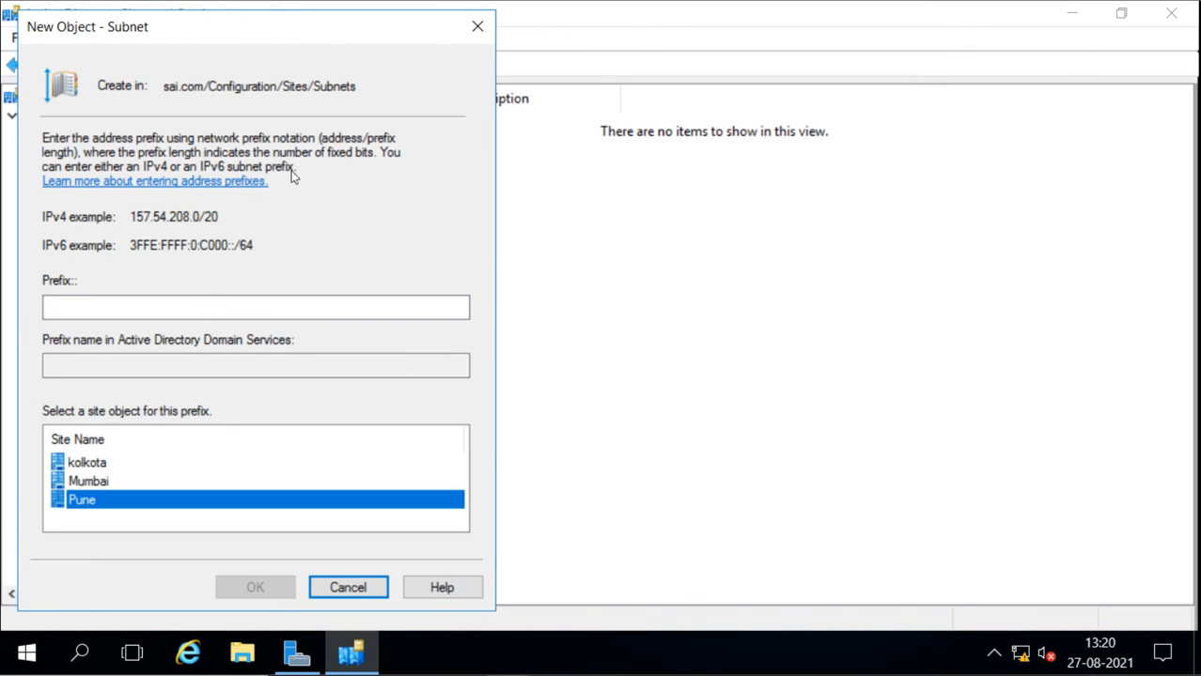
left_click_drag(307, 37, 642, 39)
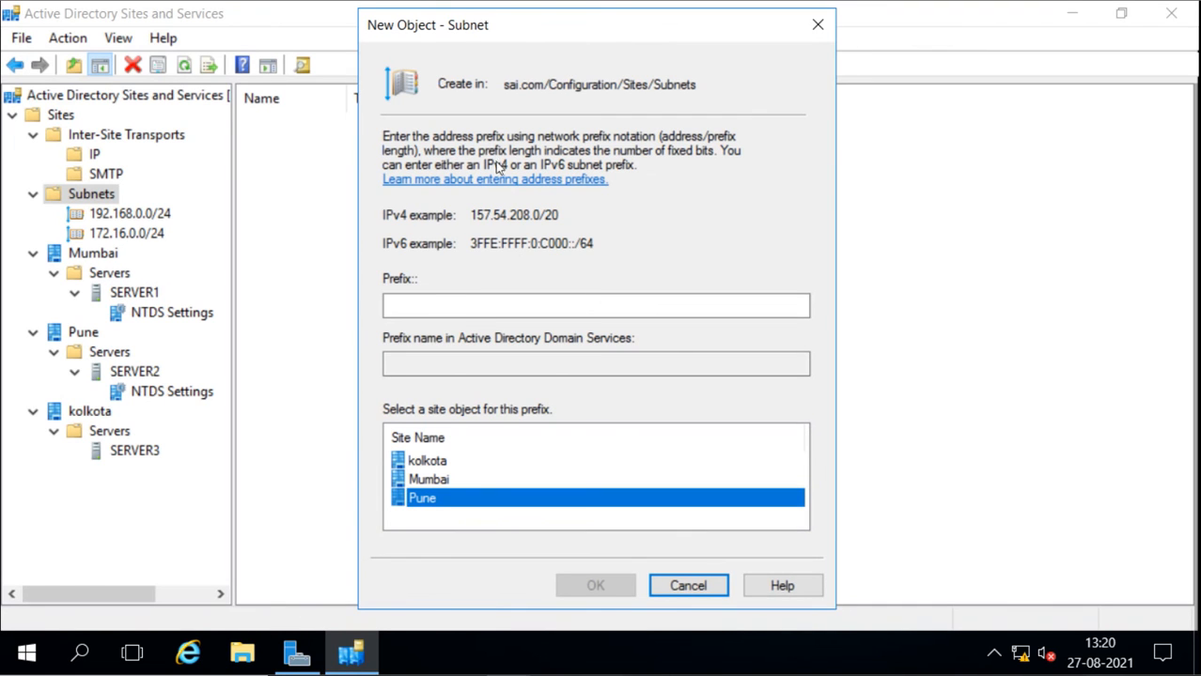
left_click(450, 308)
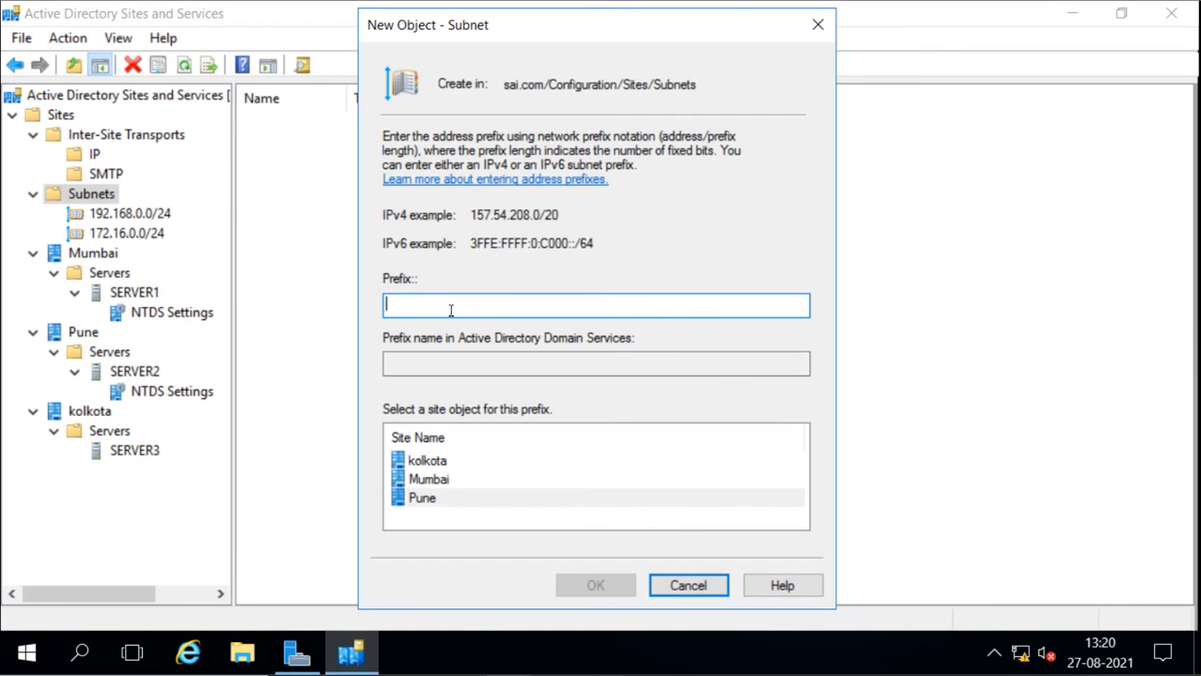
type("10.0.0.0/24")
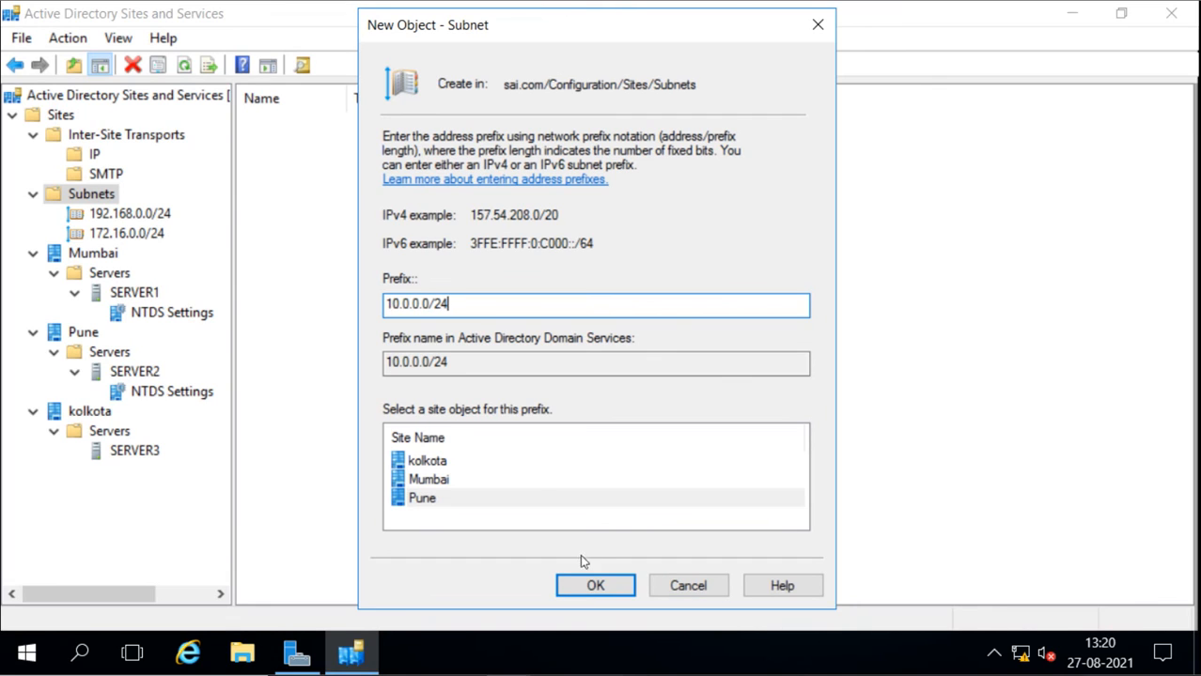
left_click(595, 584)
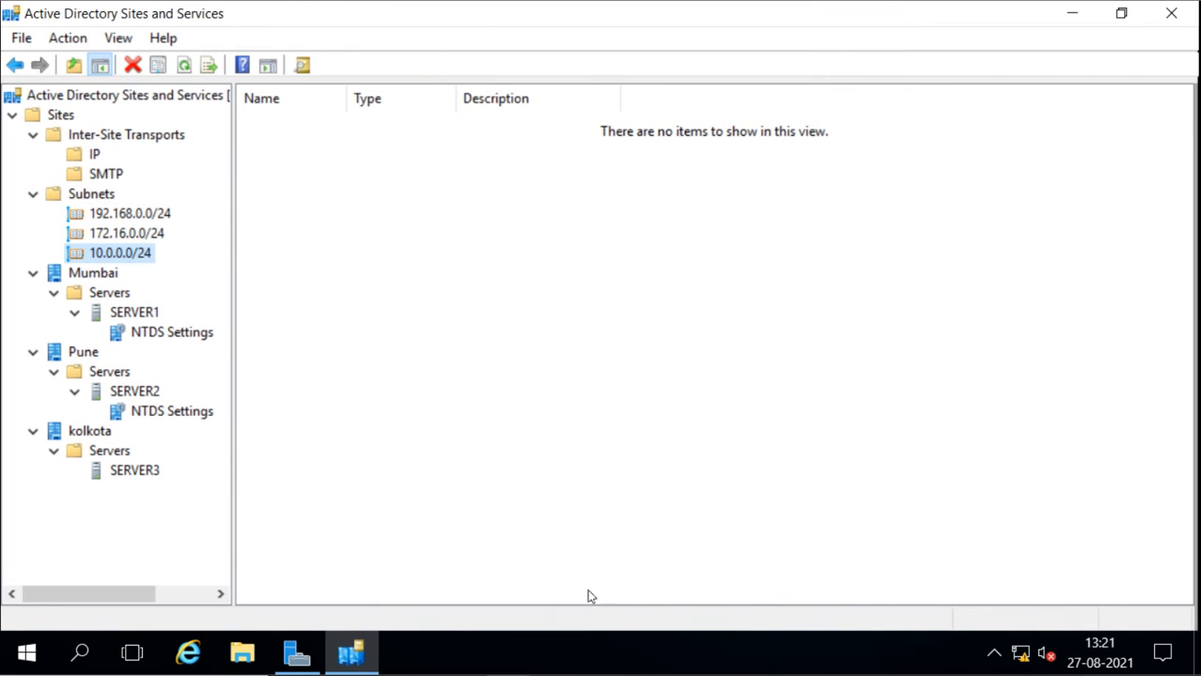
Review the IP site links, the three subnets and the servers placed under the Mumbai, Pune and kolkota sites
left_click(85, 275)
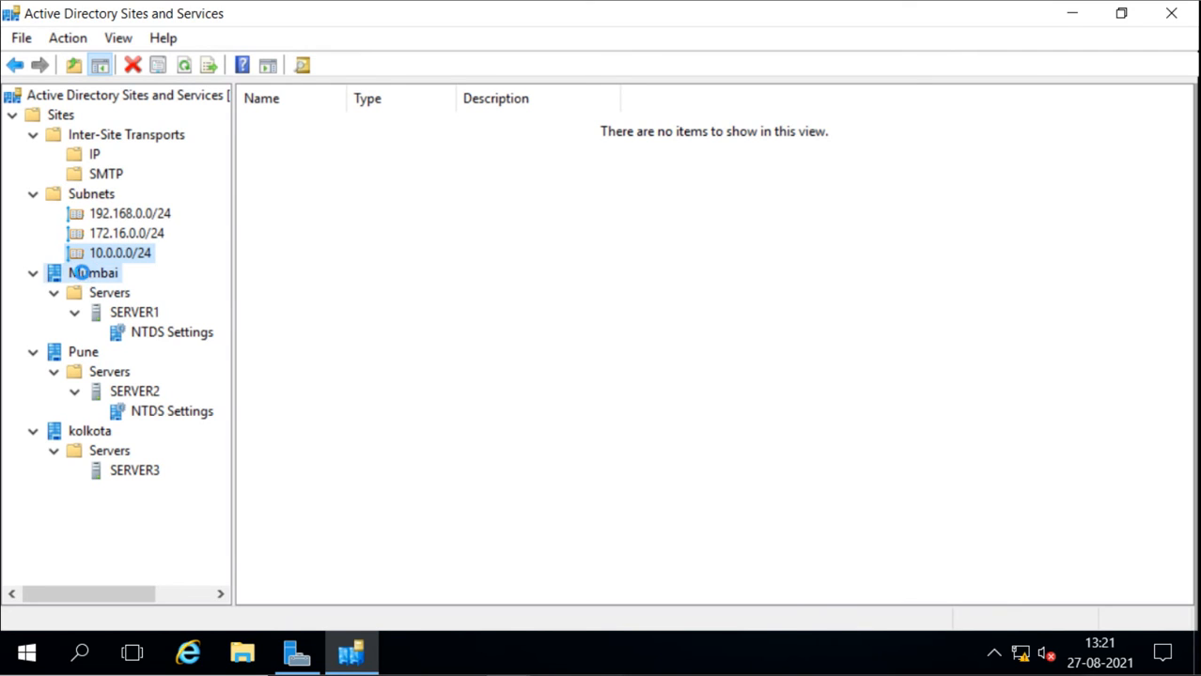
left_click(89, 154)
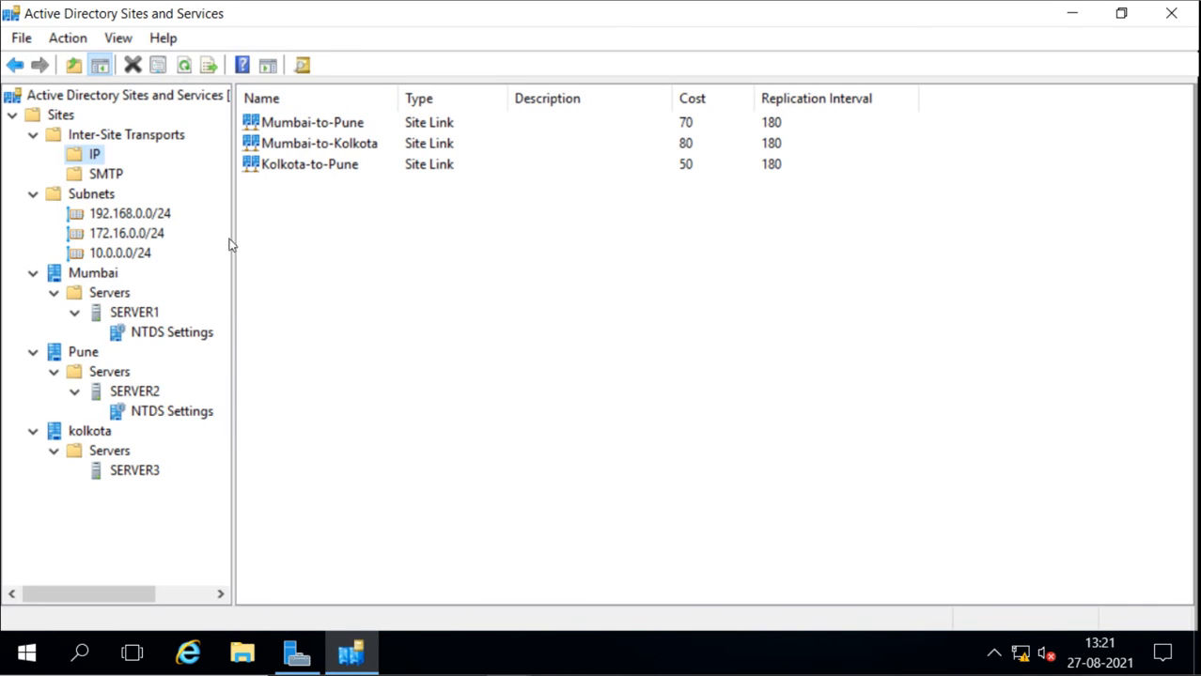
left_click(114, 215)
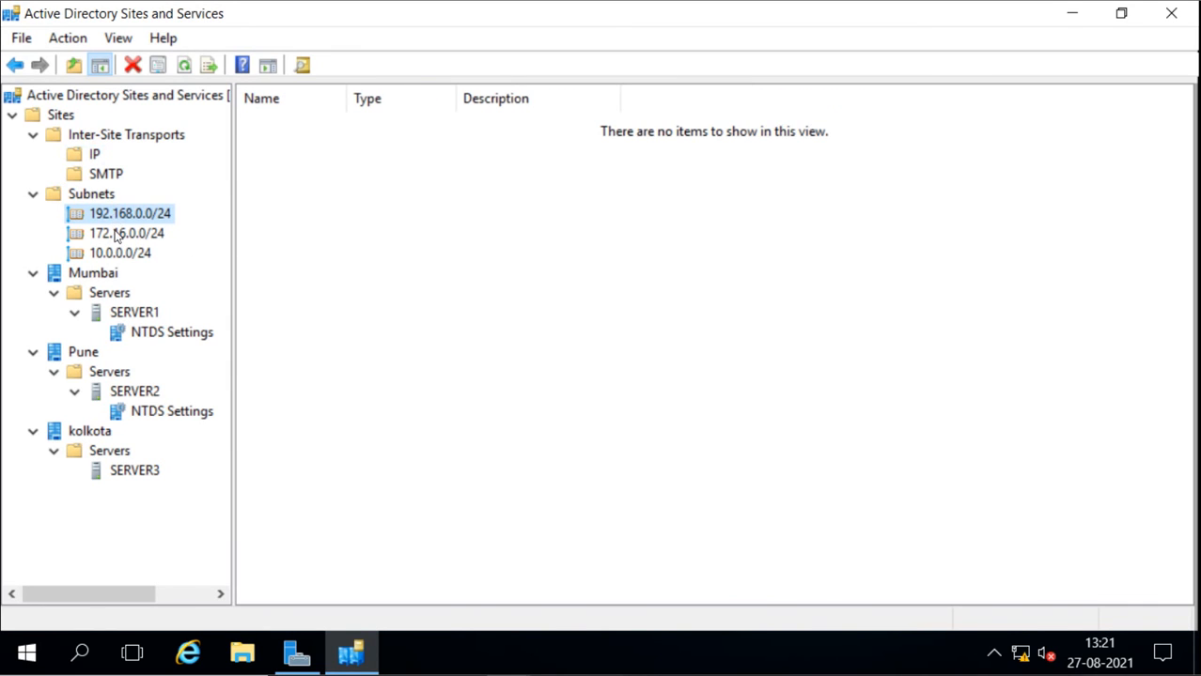
left_click(117, 234)
left_click(115, 250)
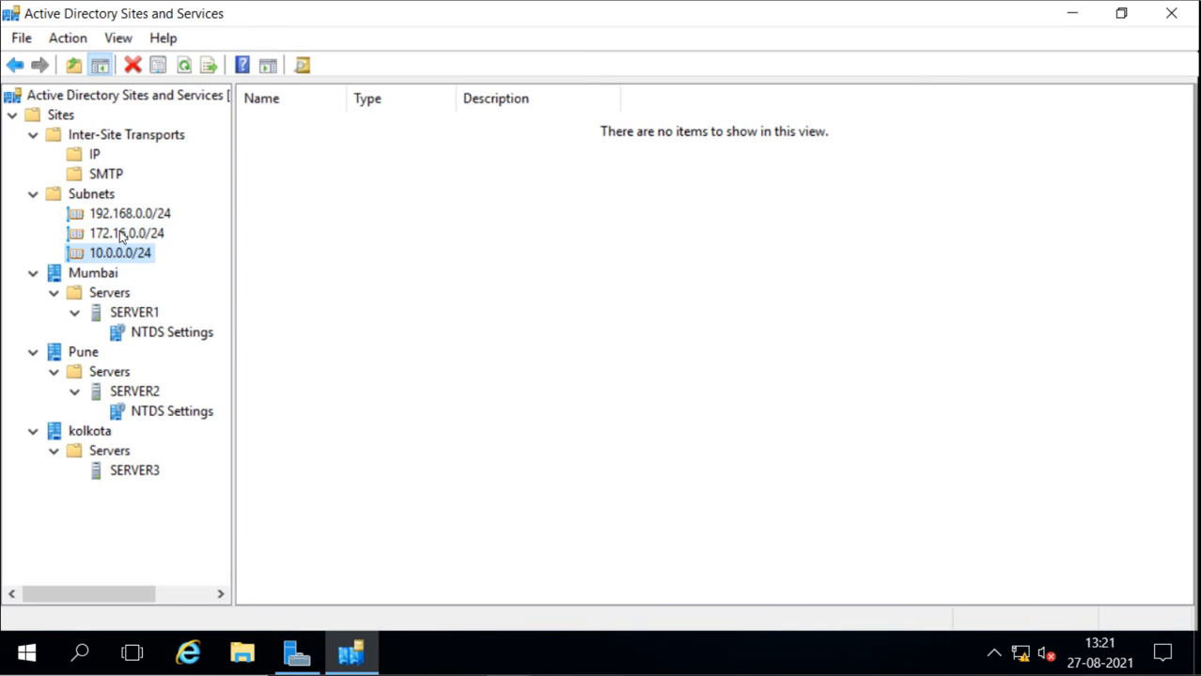
left_click(126, 215)
left_click(130, 234)
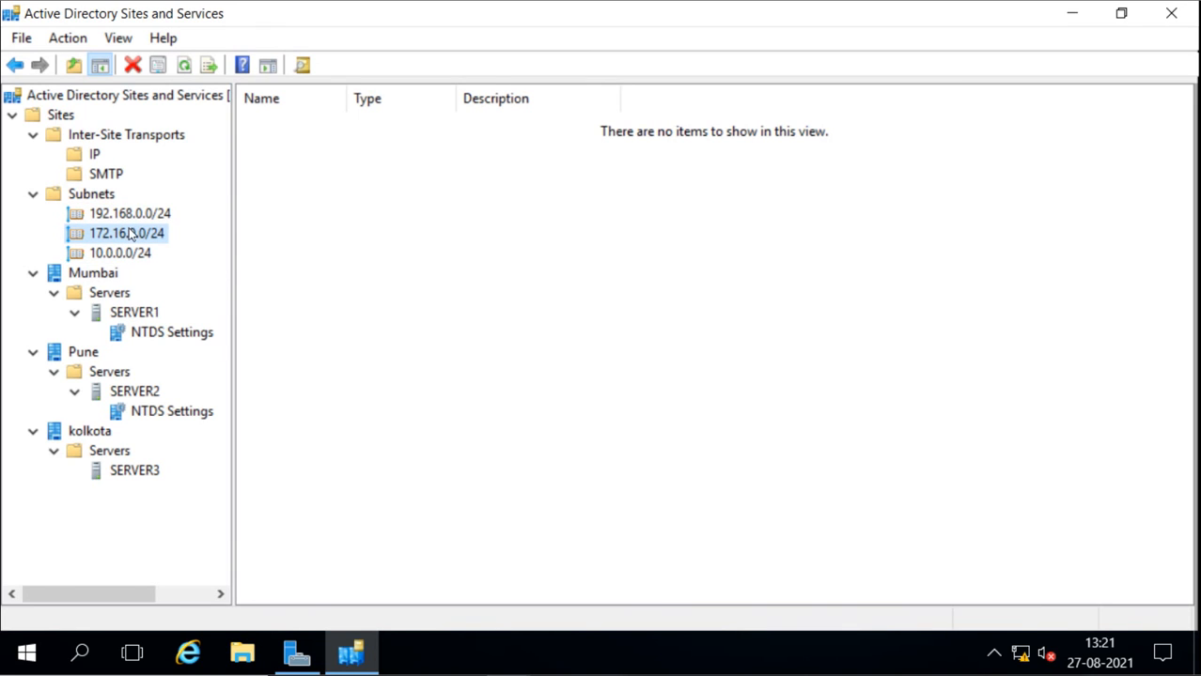
left_click(109, 314)
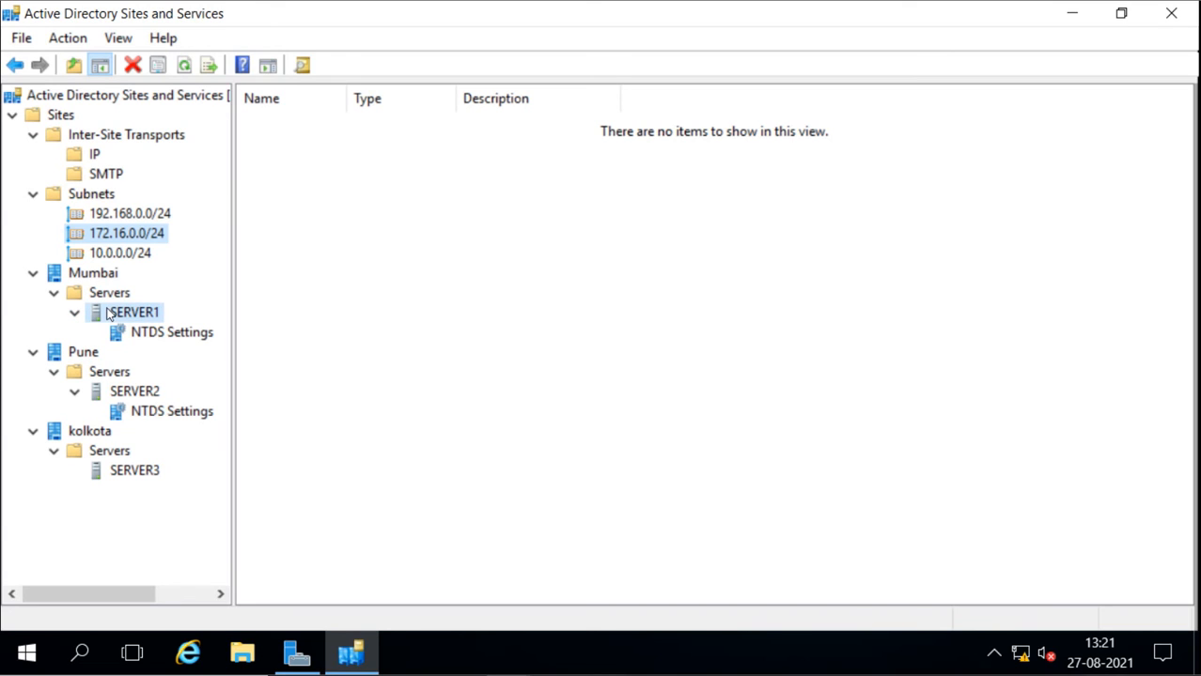
left_click(119, 375)
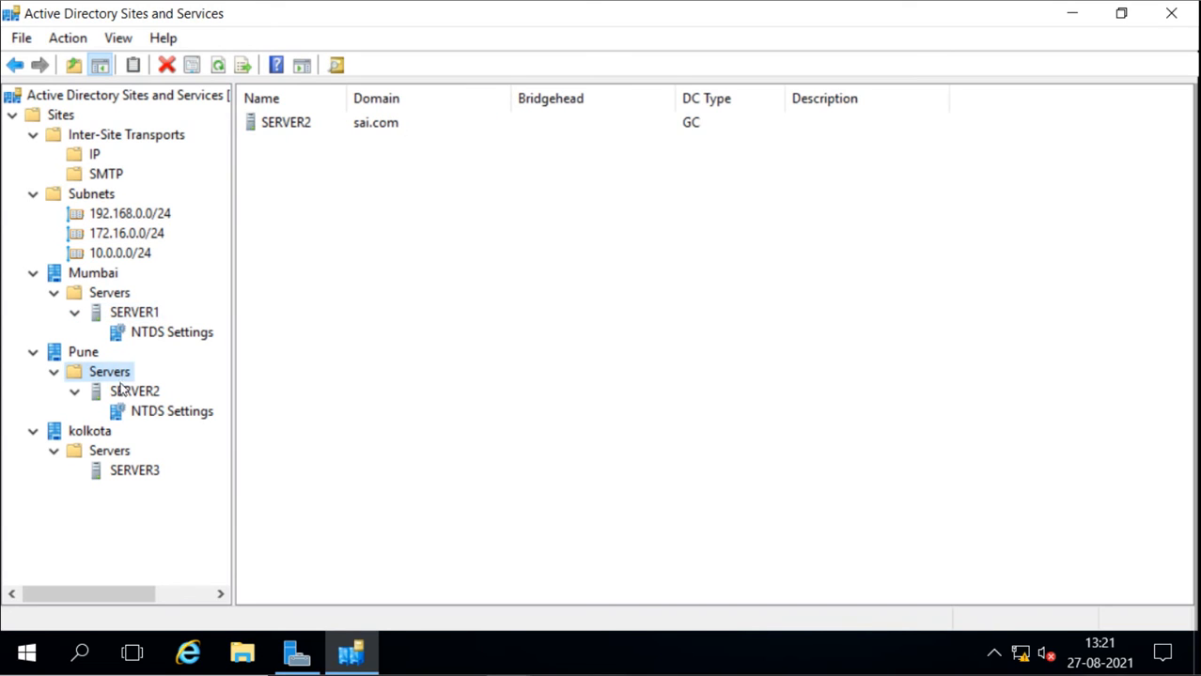
left_click(121, 393)
left_click(118, 472)
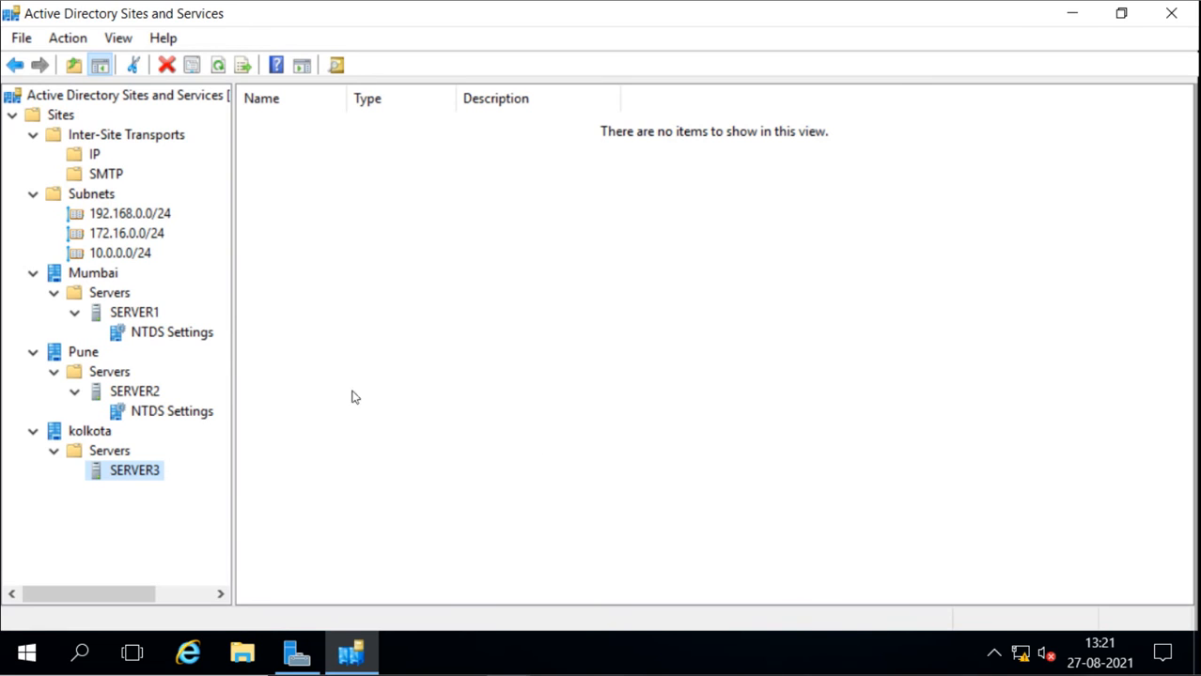
Replicate now over the SERVER2 connection in SERVER1's NTDS Settings under Mumbai, and acknowledge the notice
left_click(146, 336)
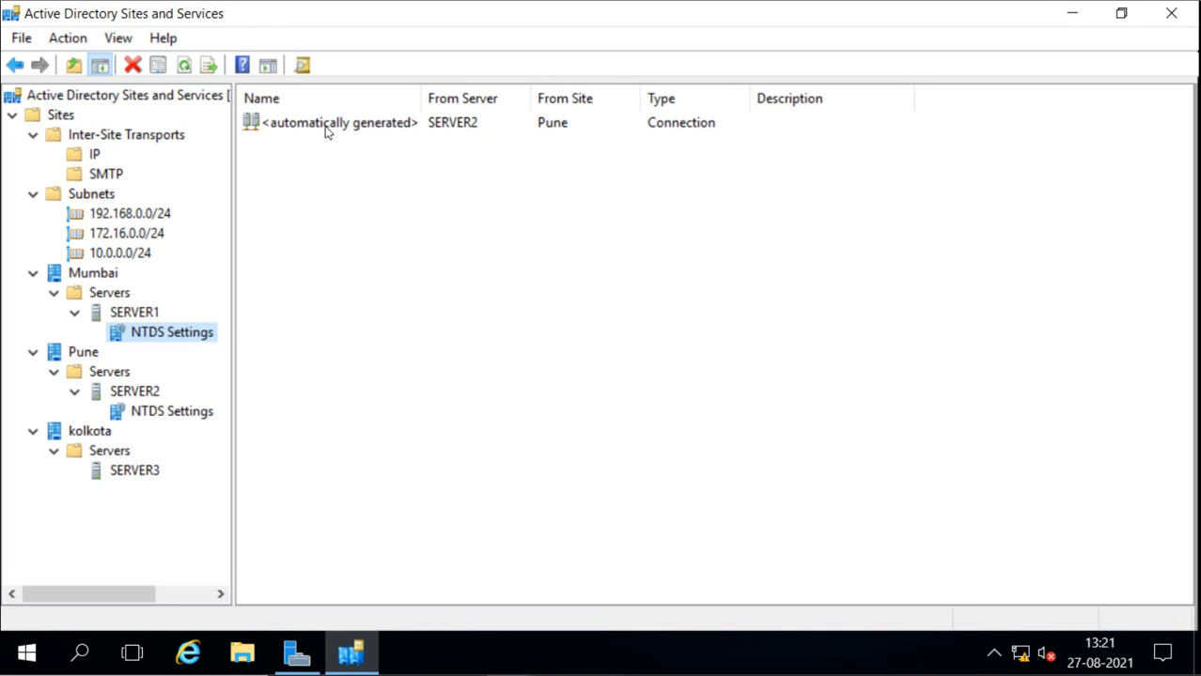
right_click(323, 125)
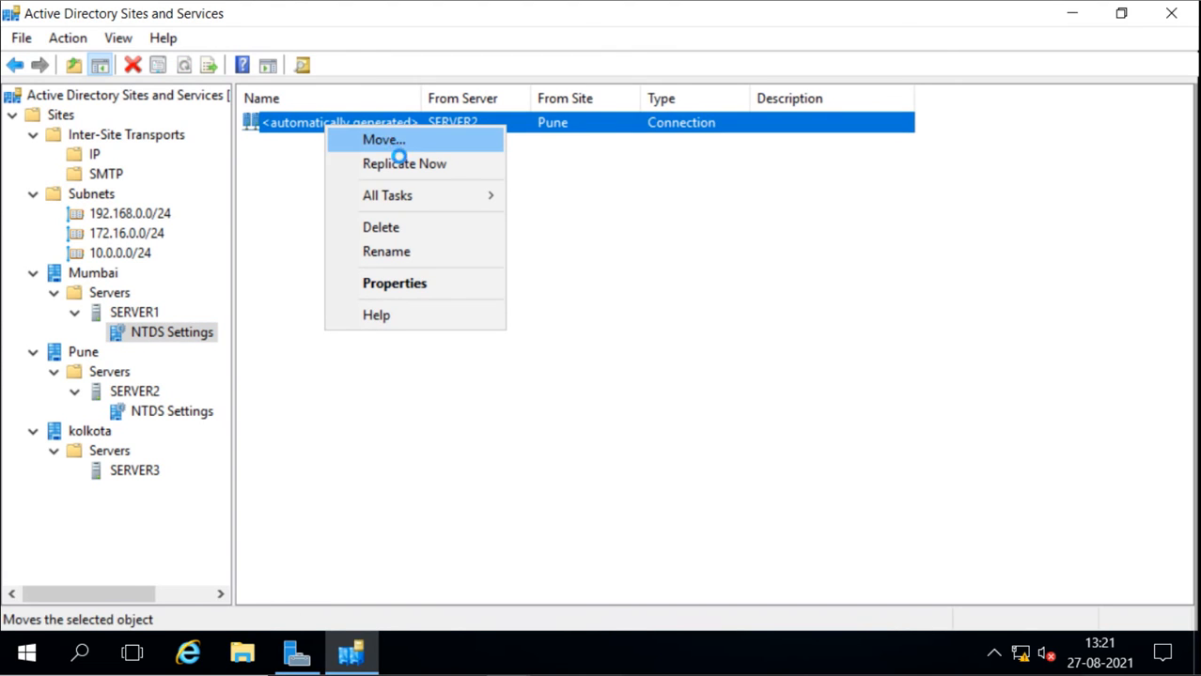
left_click(433, 164)
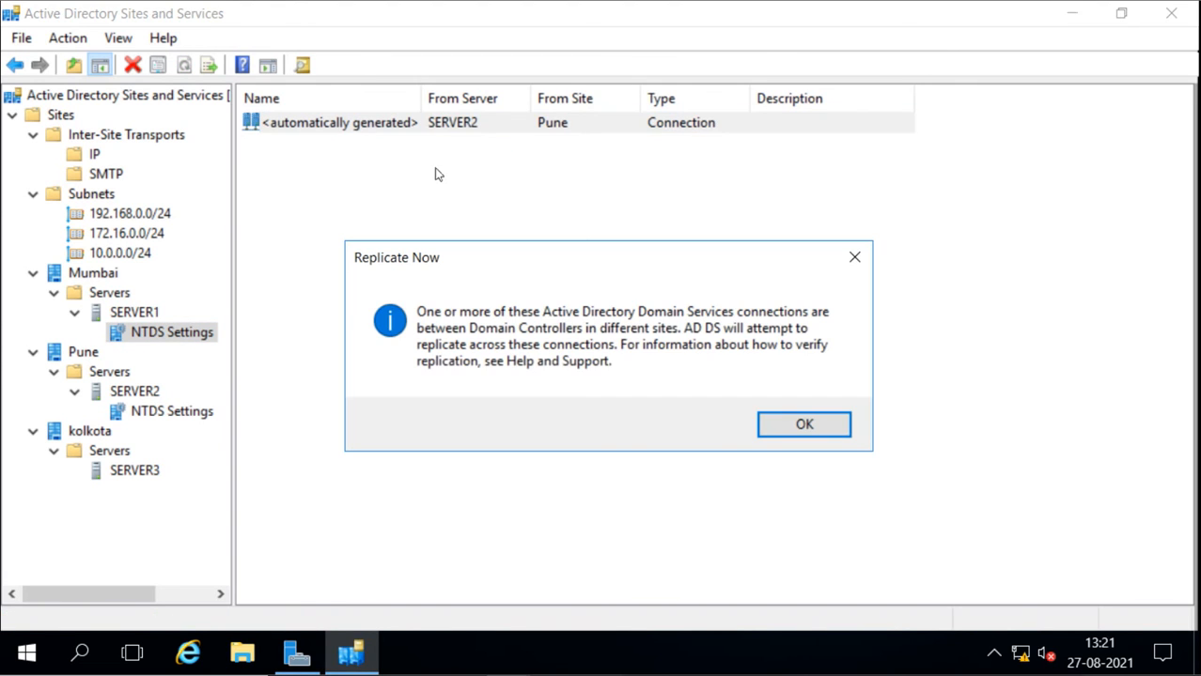
left_click(806, 426)
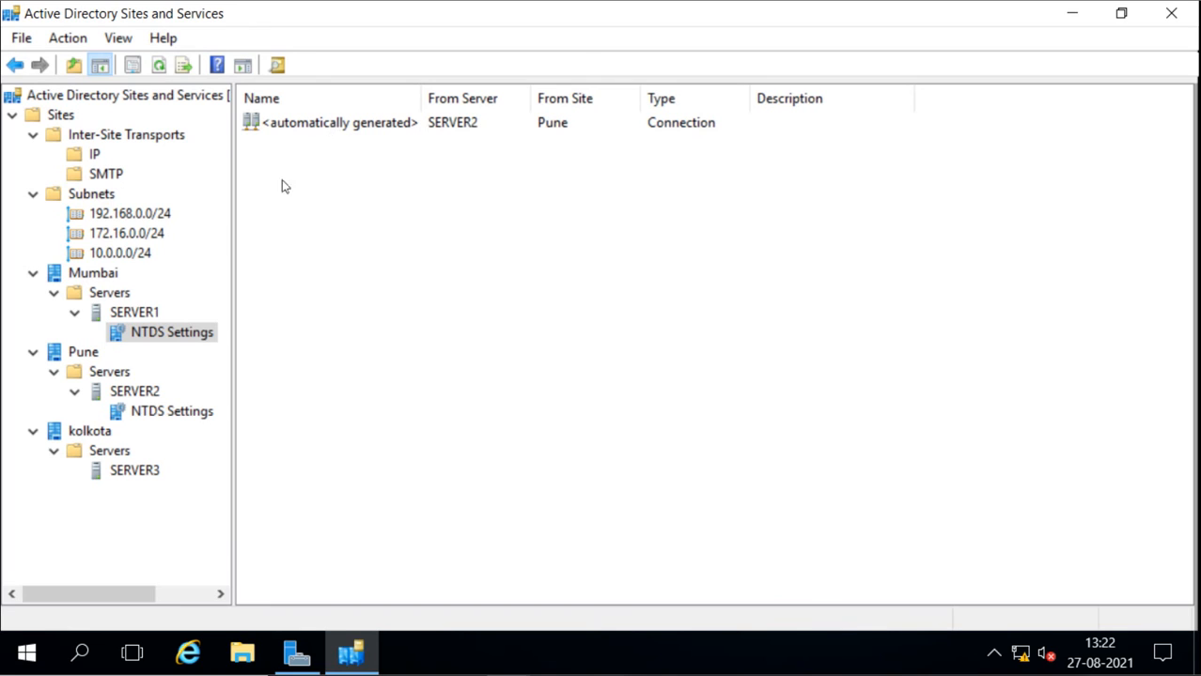
Replicate now over the SERVER1 connection in SERVER2's NTDS Settings under Pune, and acknowledge the notice
left_click(160, 411)
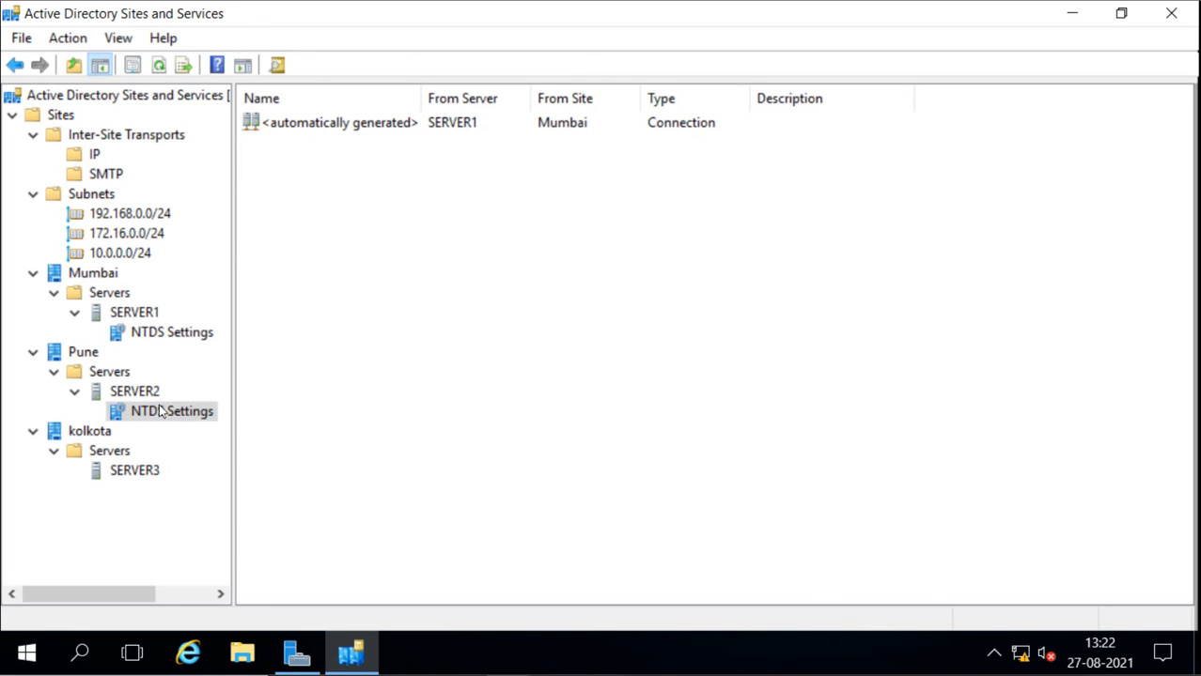
right_click(324, 129)
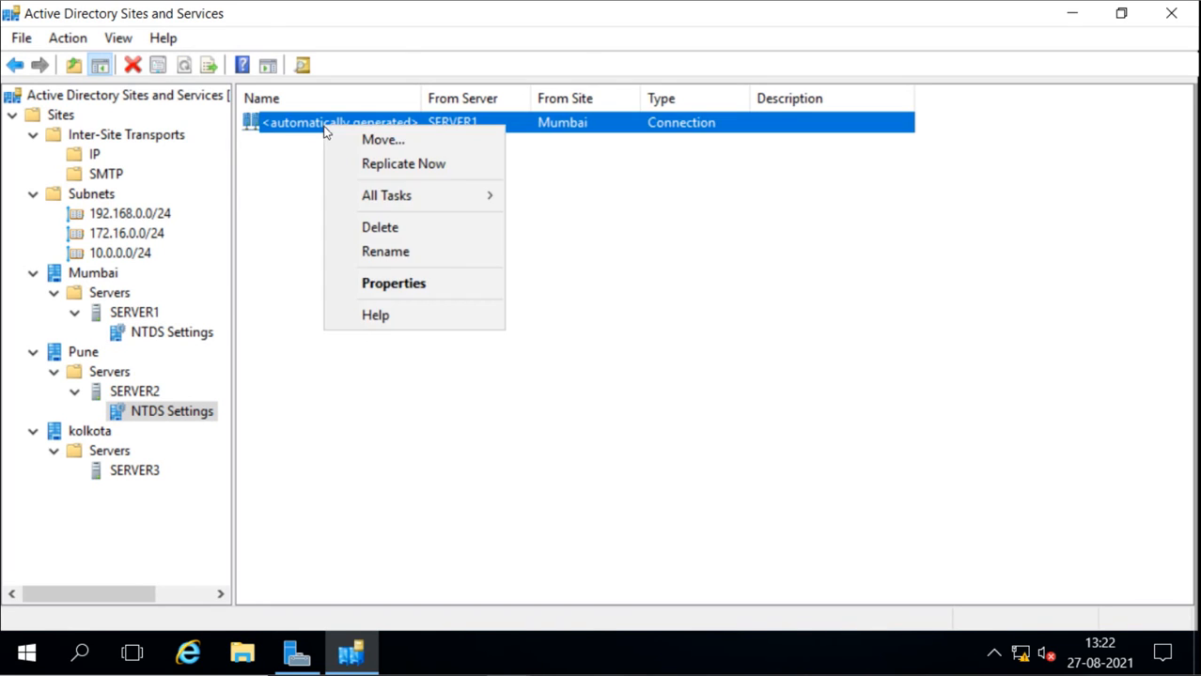
left_click(378, 165)
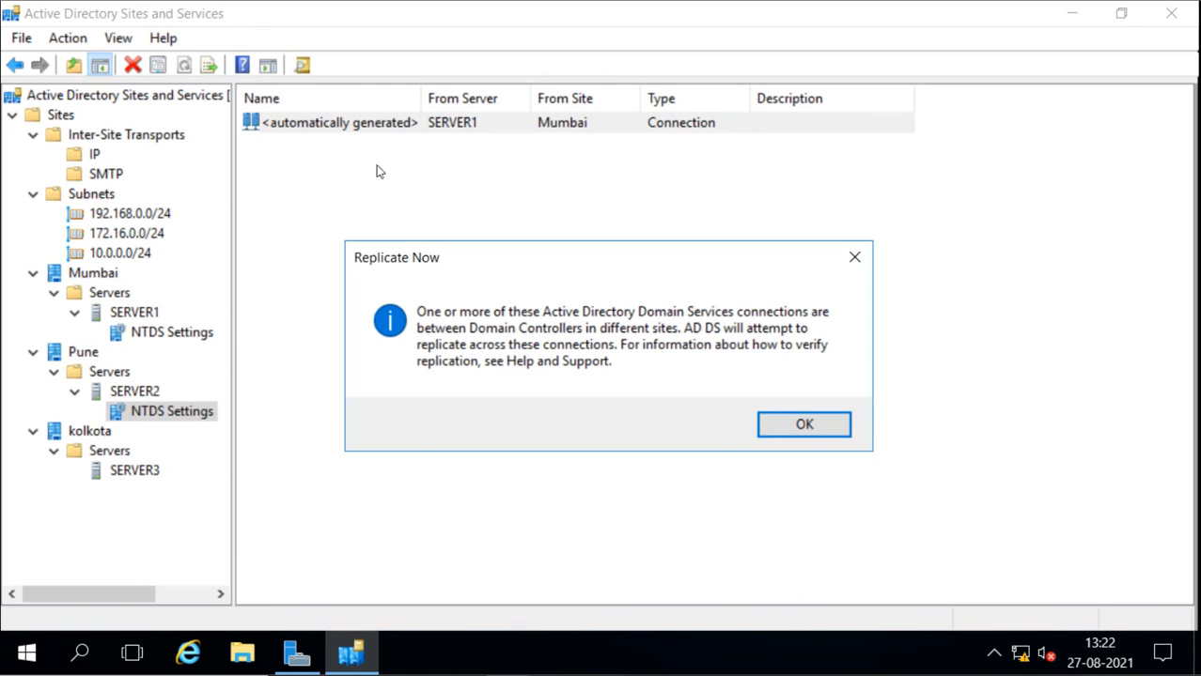
left_click(772, 424)
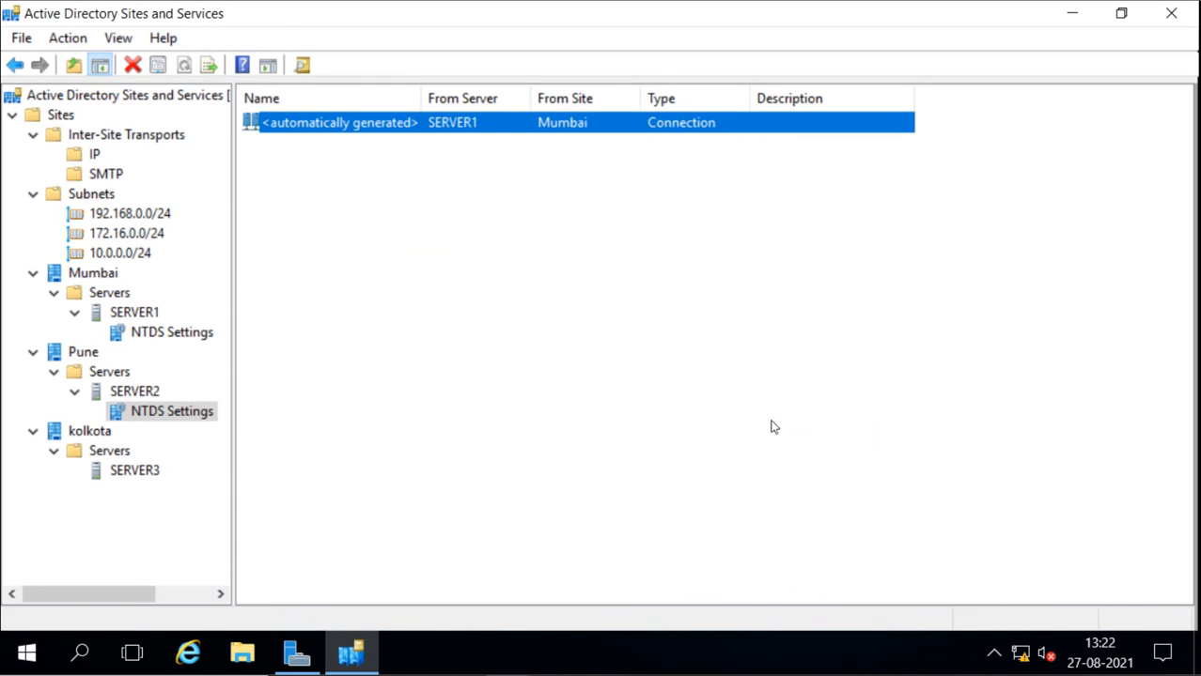
Examine the replication schedule, object details and security permissions of SERVER2's connection from SERVER1, and close its properties without changes
right_click(343, 125)
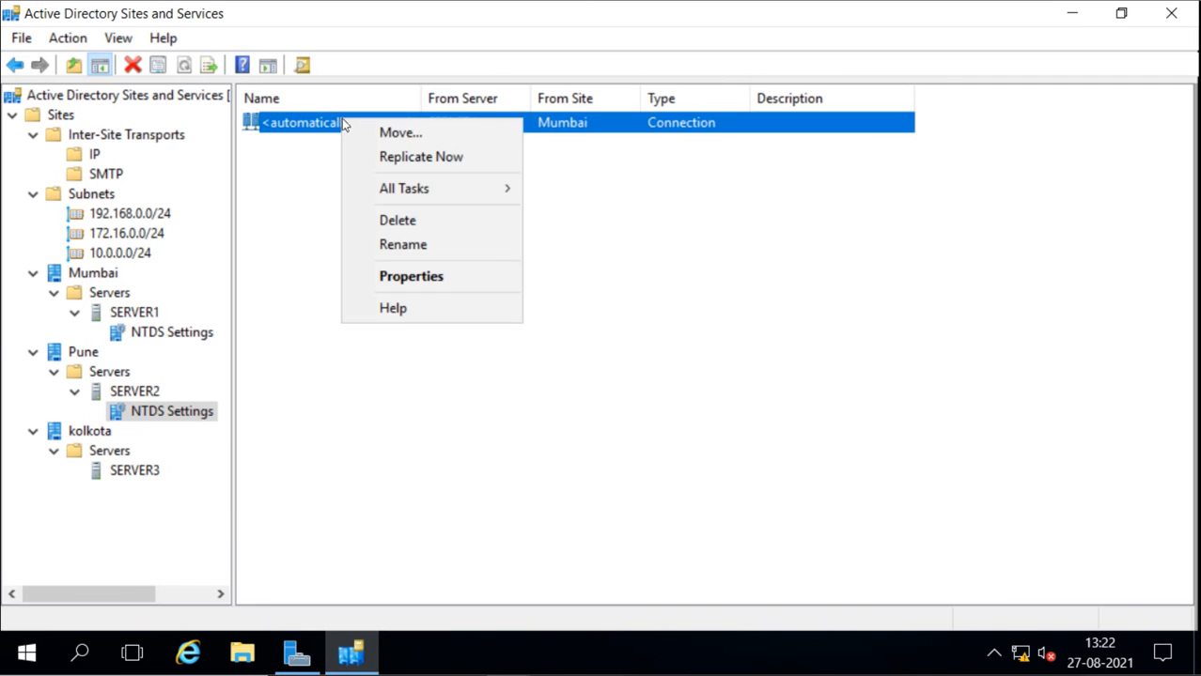
left_click(422, 279)
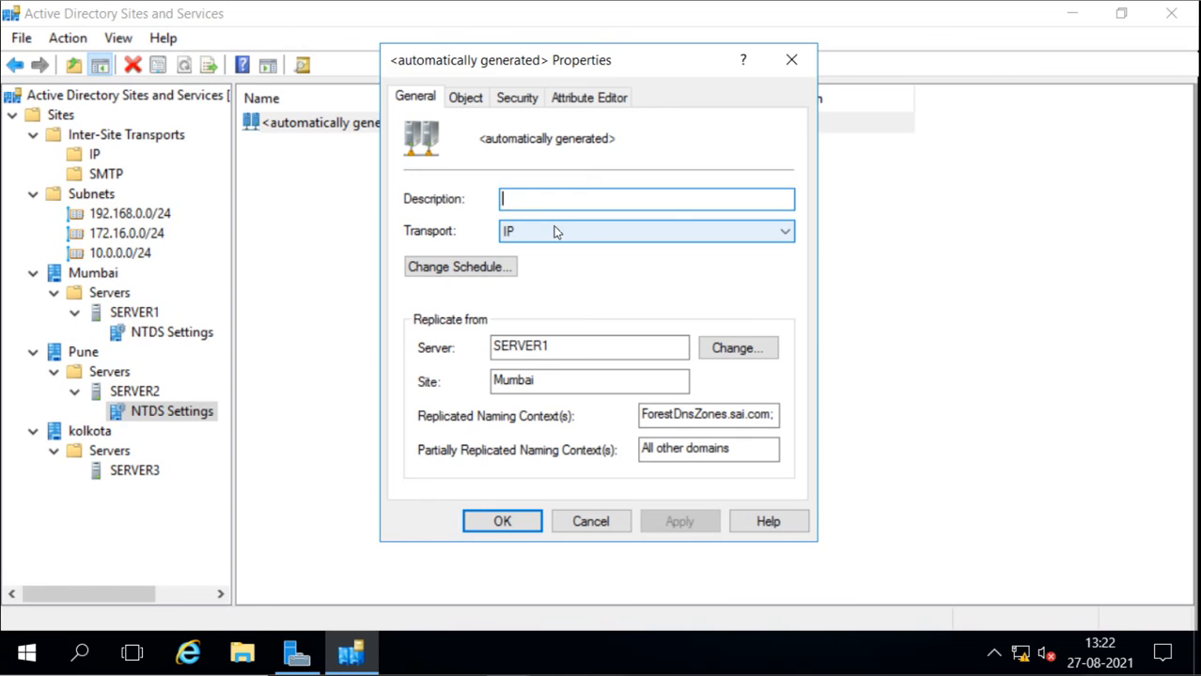
left_click(467, 271)
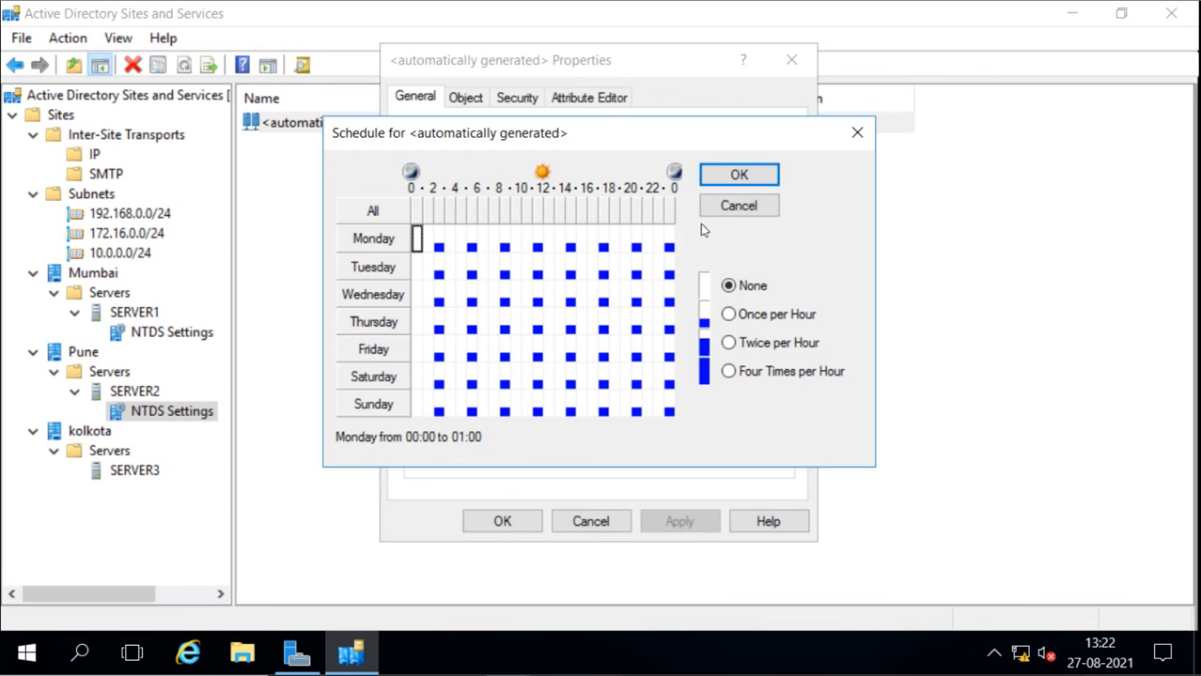
left_click(724, 207)
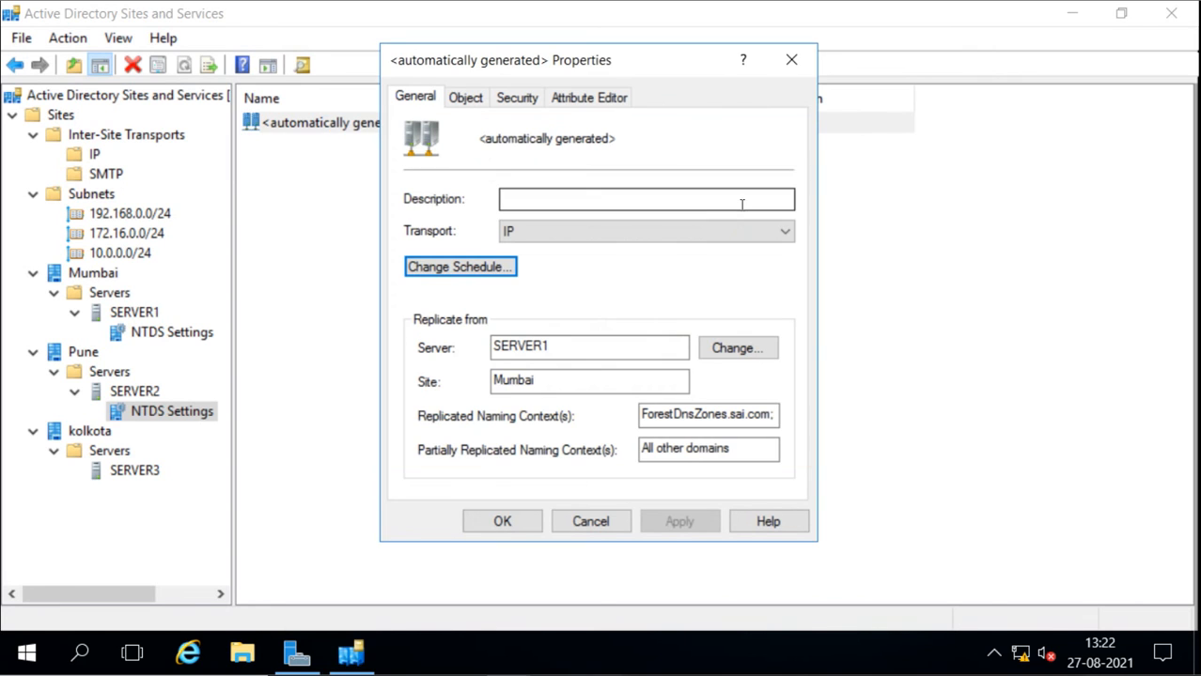
left_click(466, 99)
left_click(500, 100)
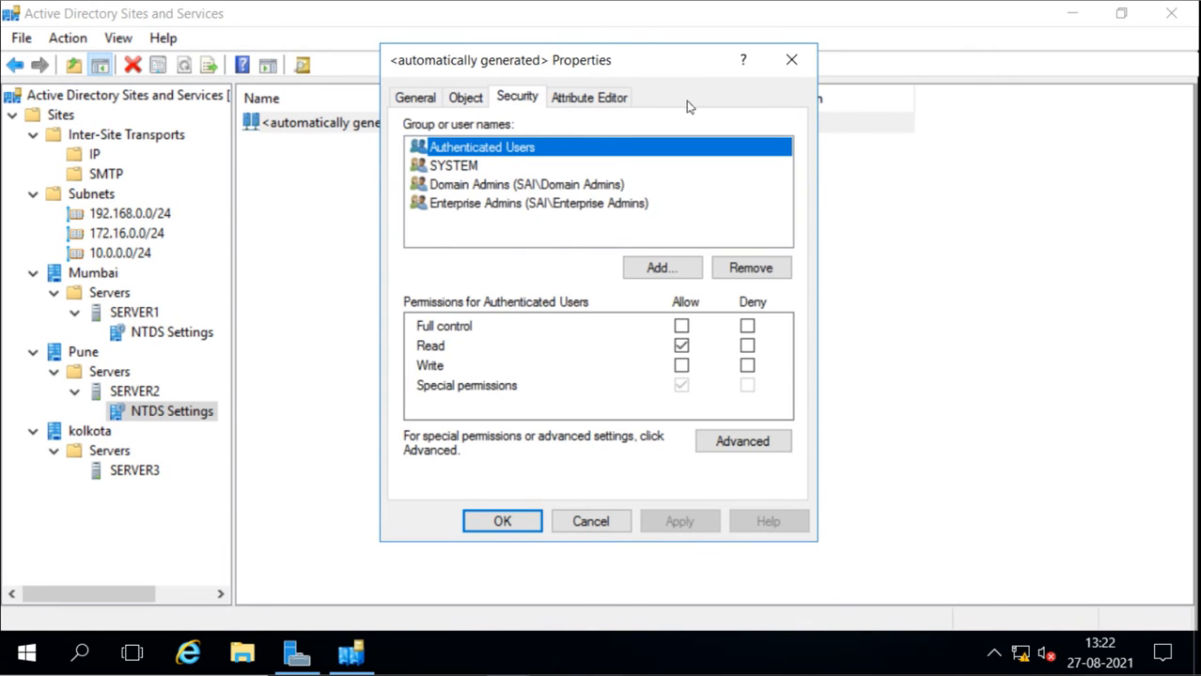
left_click(791, 59)
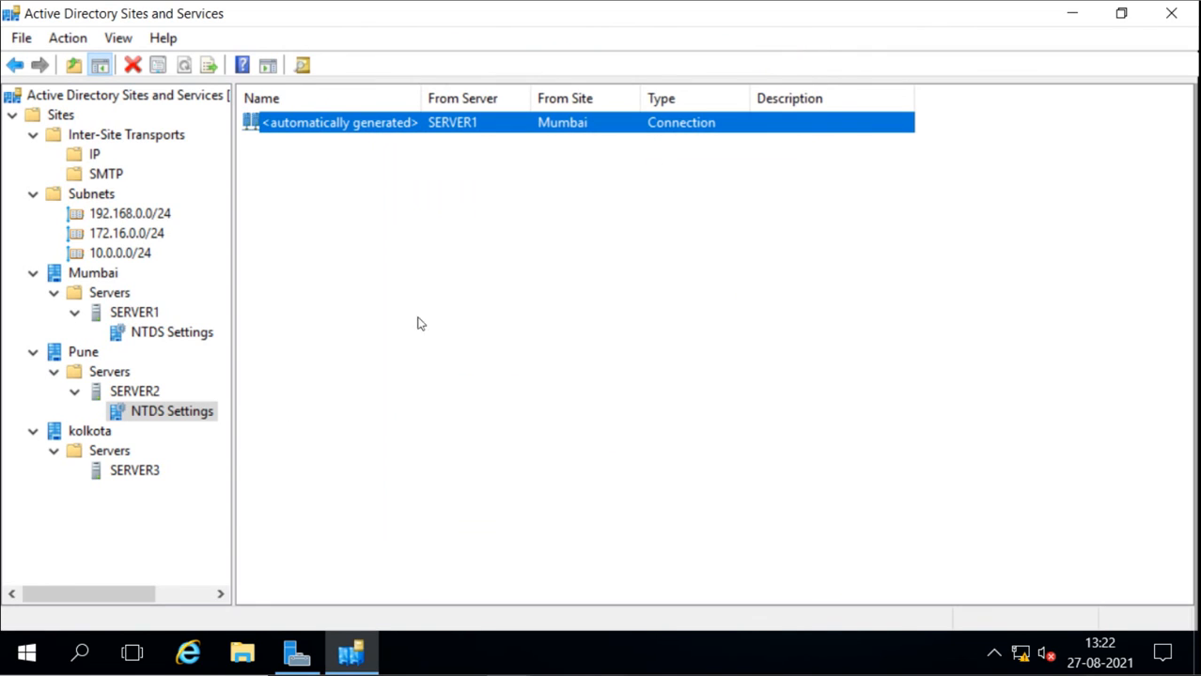
Examine the general, connections, object and security properties of SERVER1's NTDS Settings under Mumbai, and close them without changes
left_click(141, 334)
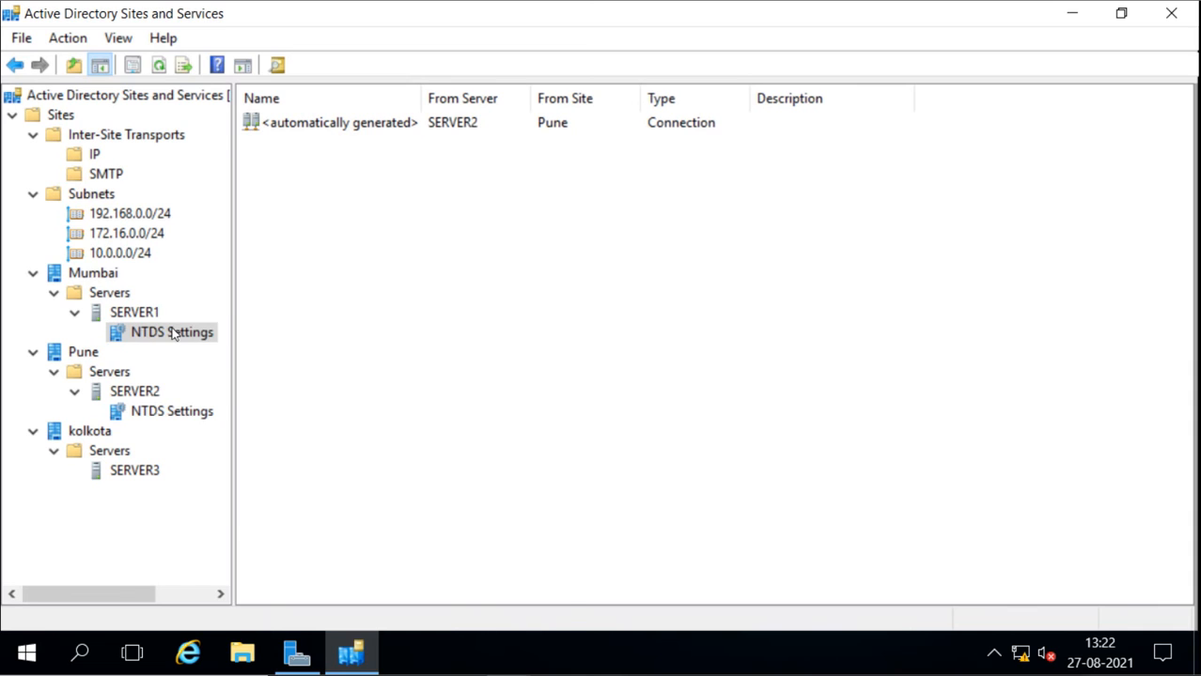
right_click(173, 335)
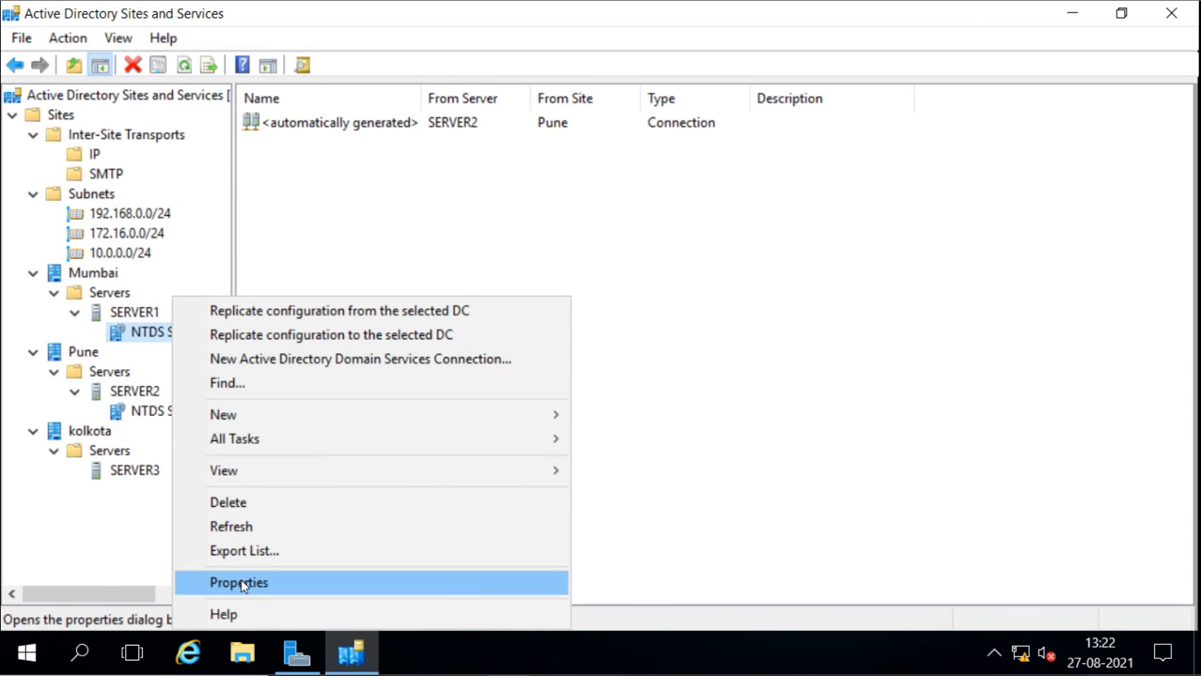
left_click(242, 584)
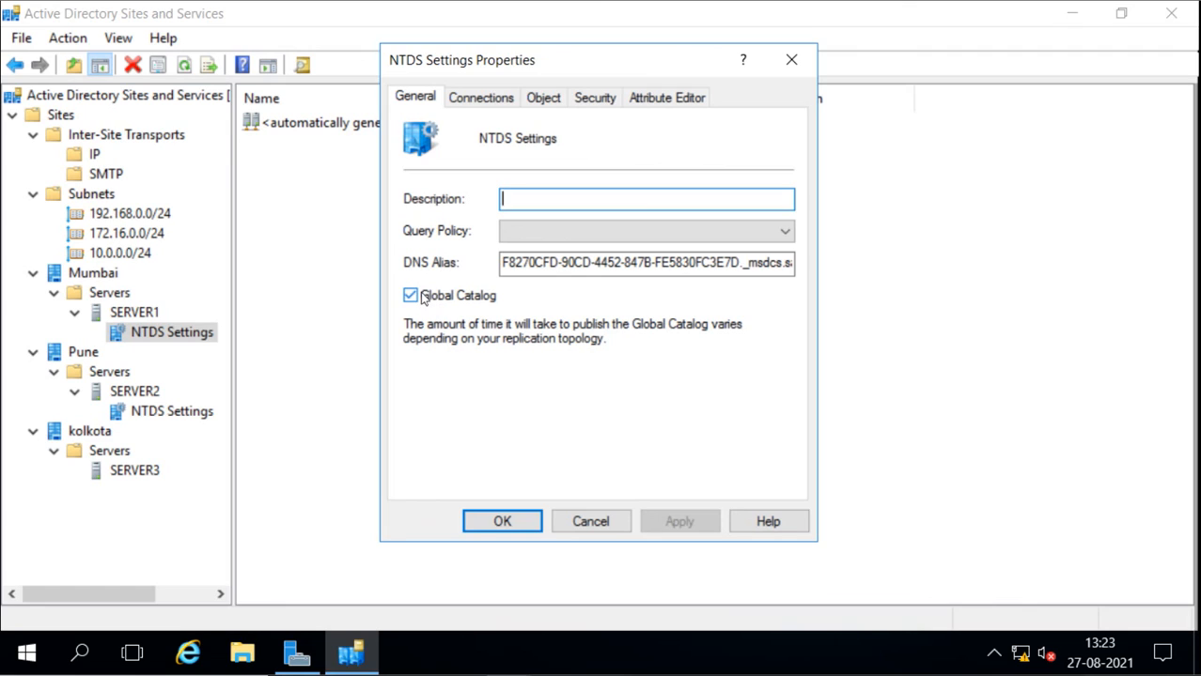
left_click(487, 98)
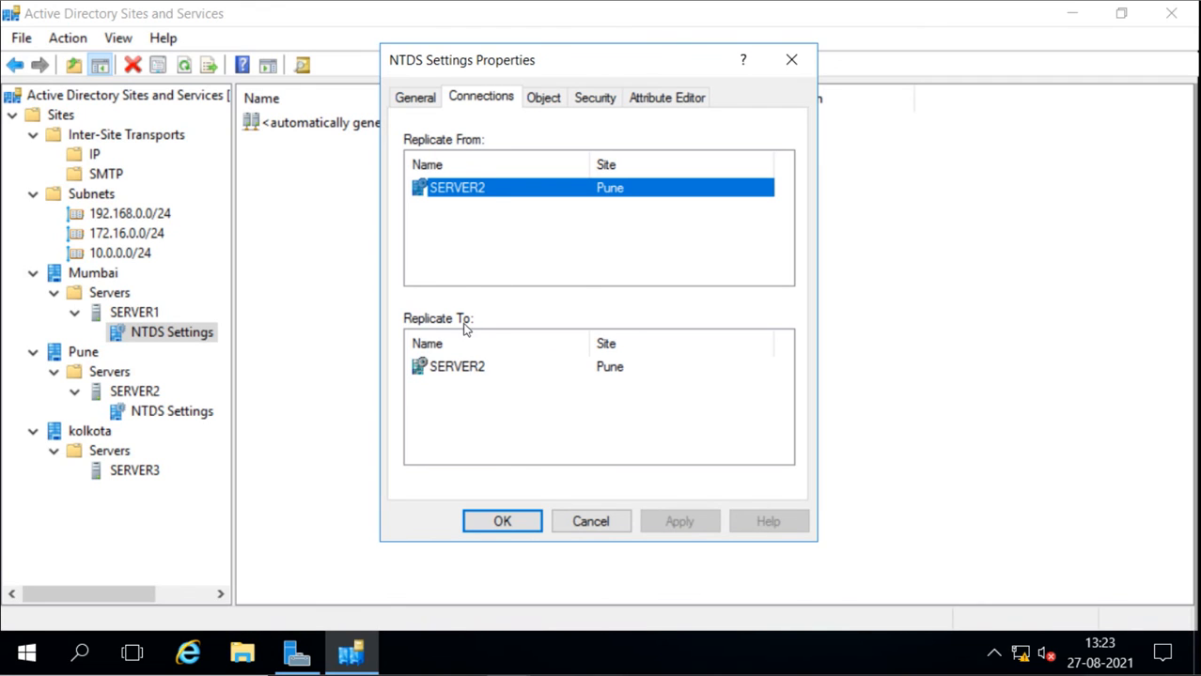
left_click(550, 98)
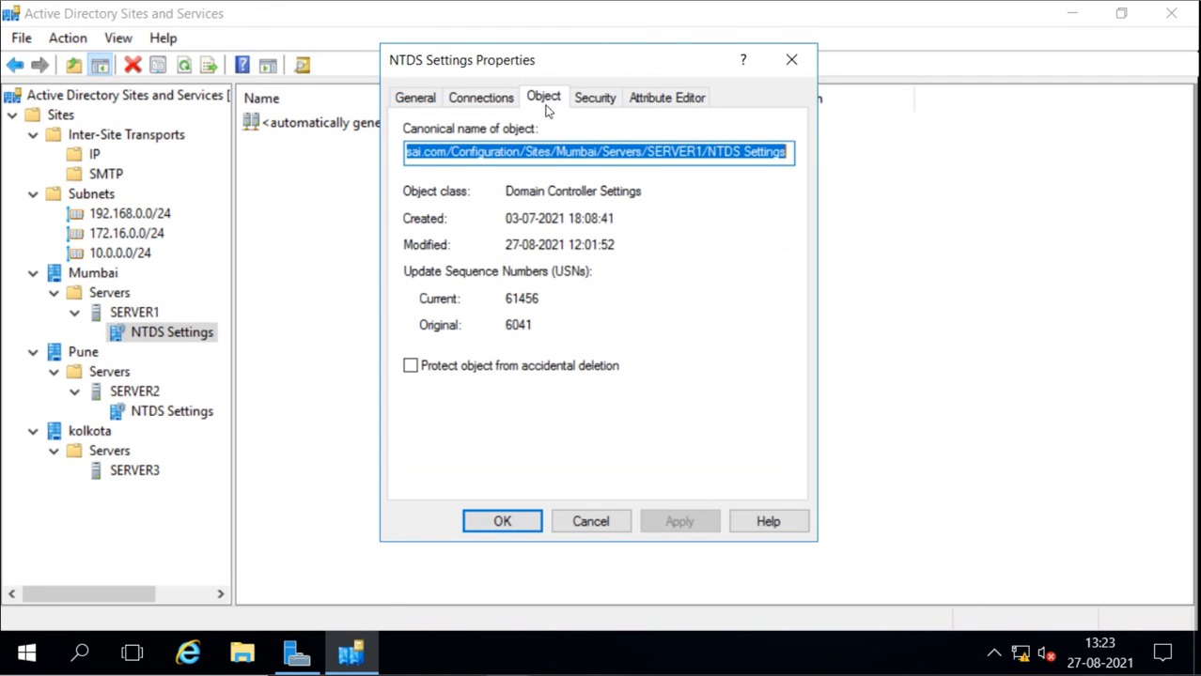
left_click(593, 99)
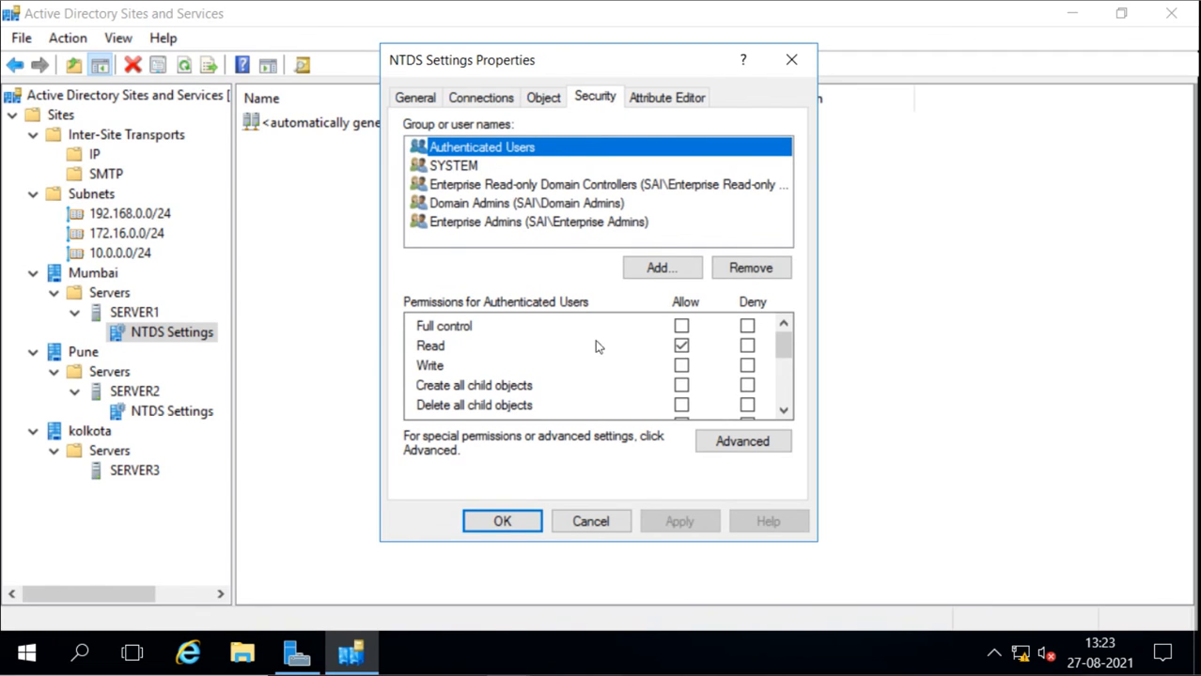
left_click(579, 522)
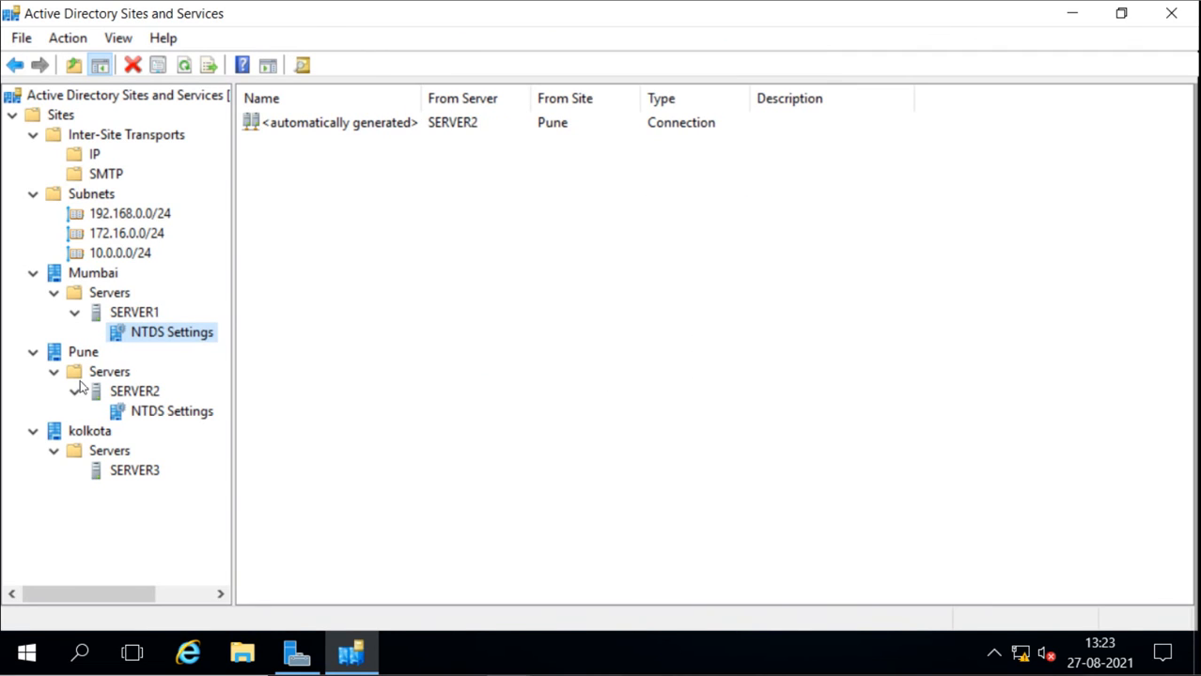
right_click(144, 333)
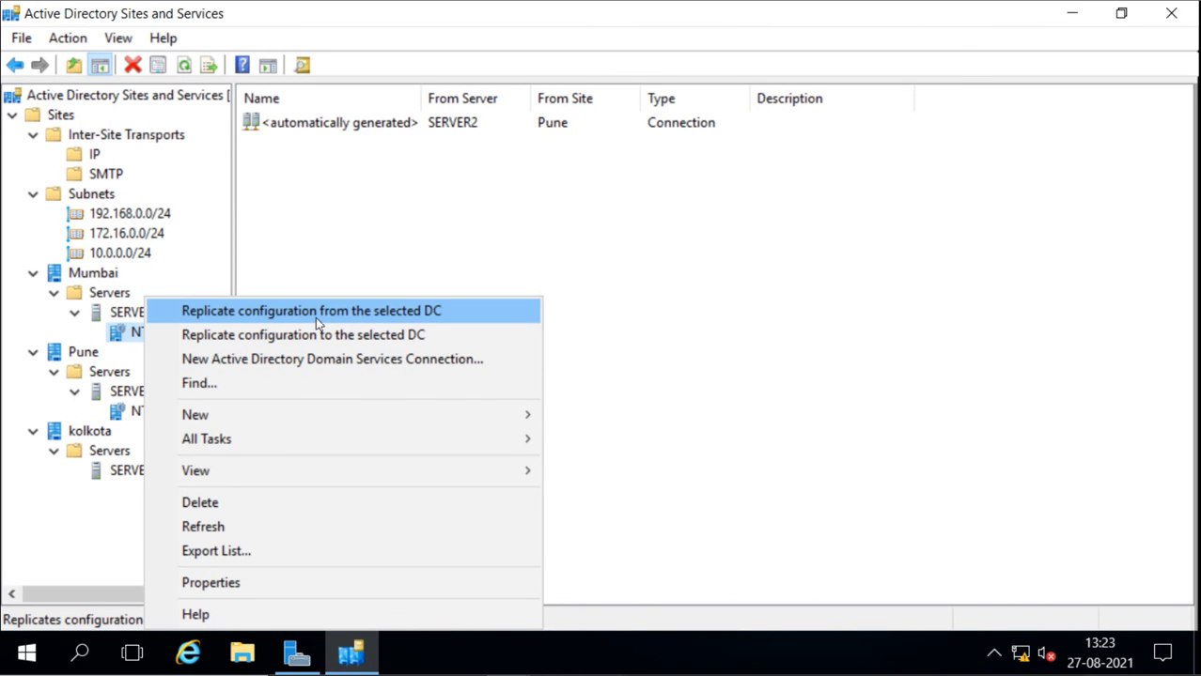
mouse_move(292, 422)
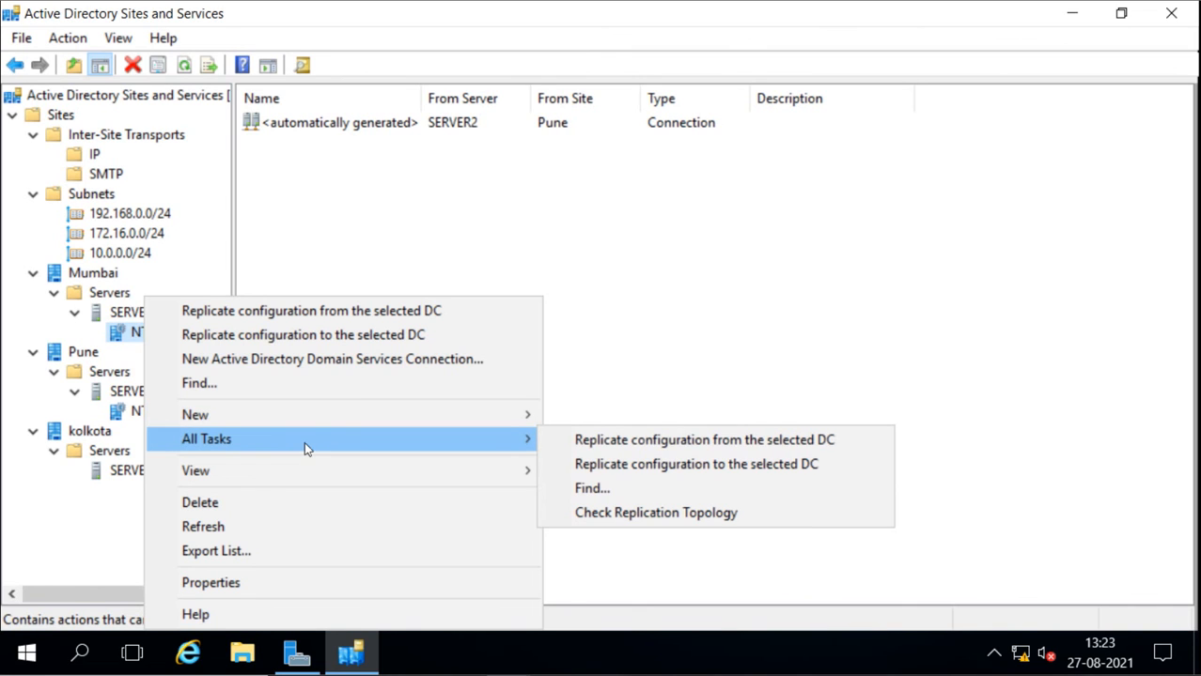
key("Escape")
key("Escape")
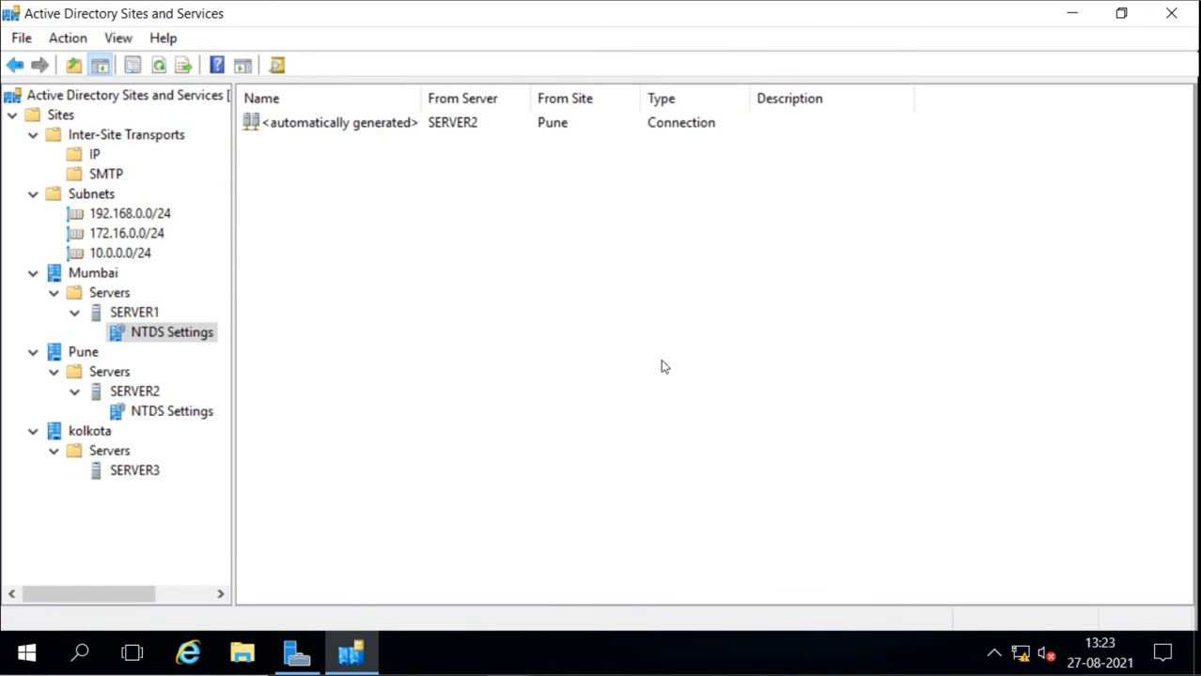
right_click(122, 470)
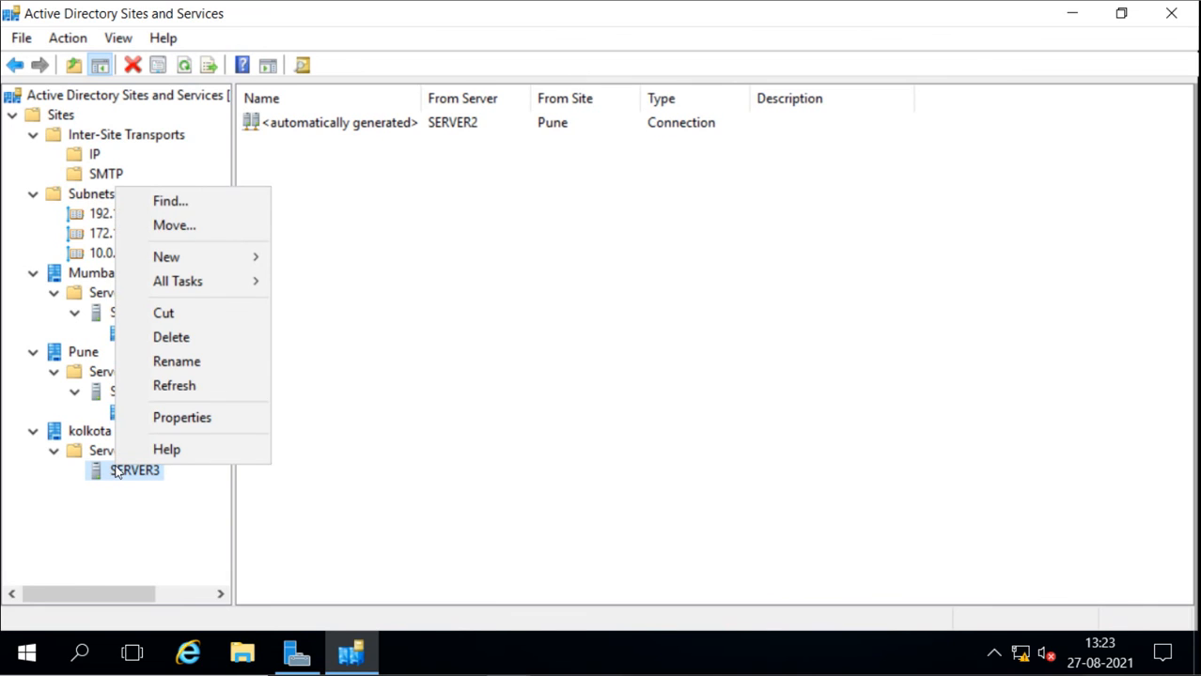
mouse_move(220, 260)
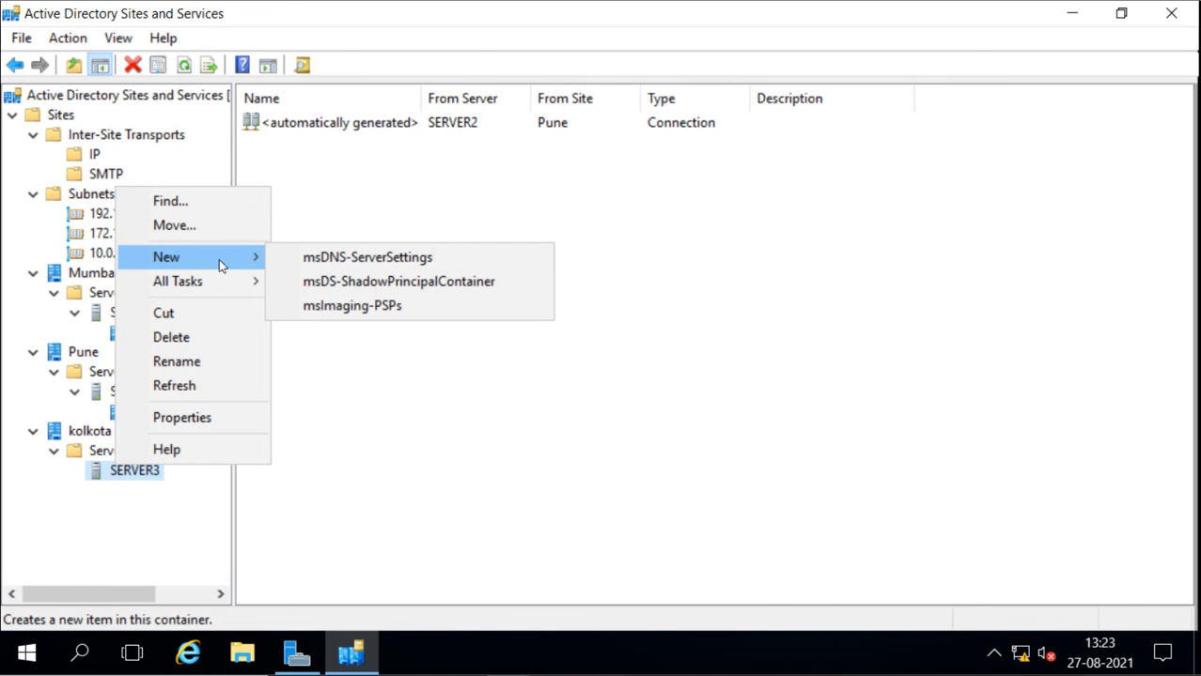
left_click(466, 443)
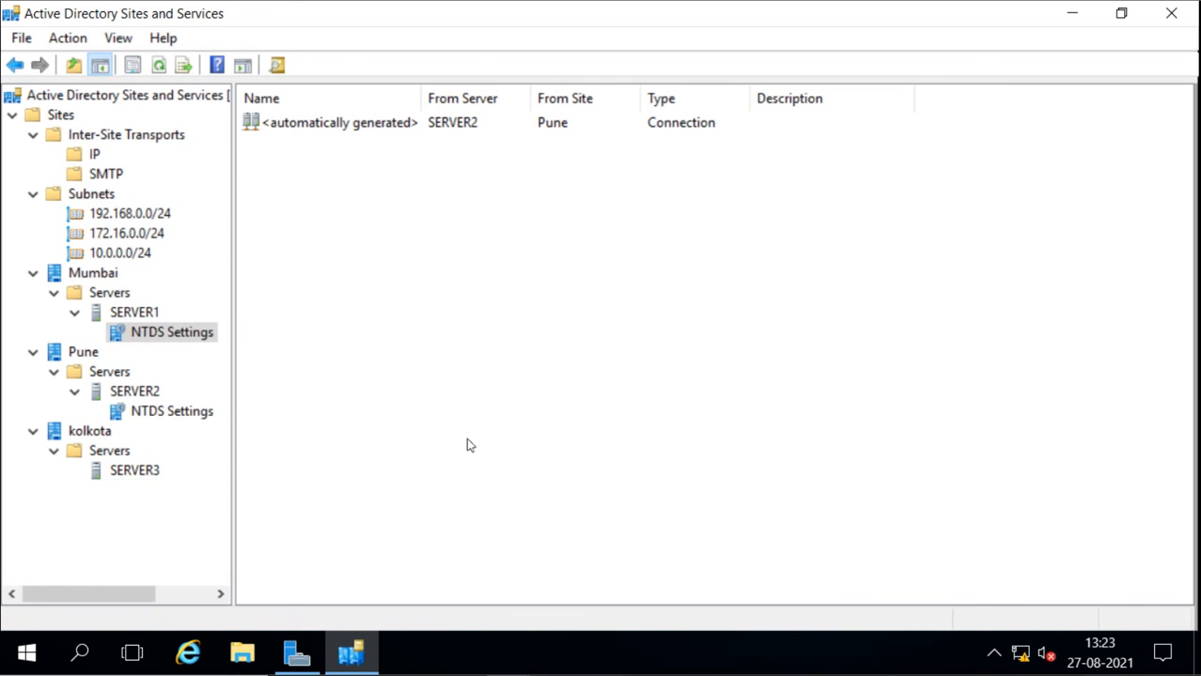
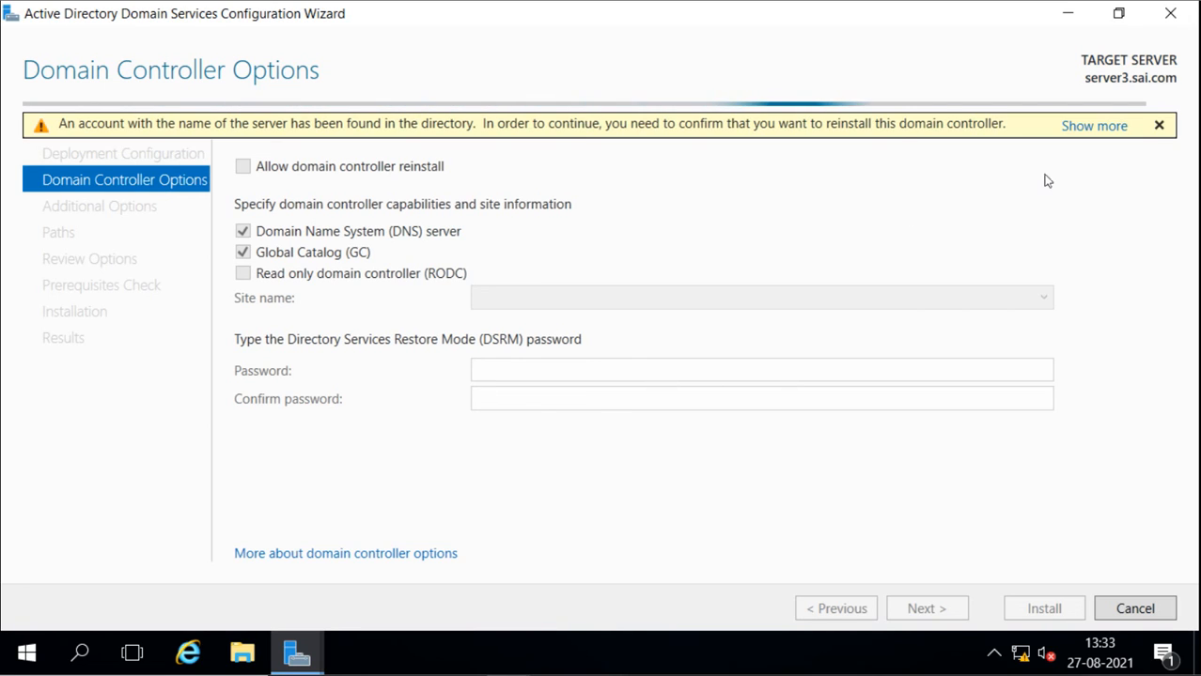
Allow the domain controller reinstall, make server3 a read-only domain controller (RODC) in Mumbai, and enter and confirm the DSRM password
left_click(1158, 125)
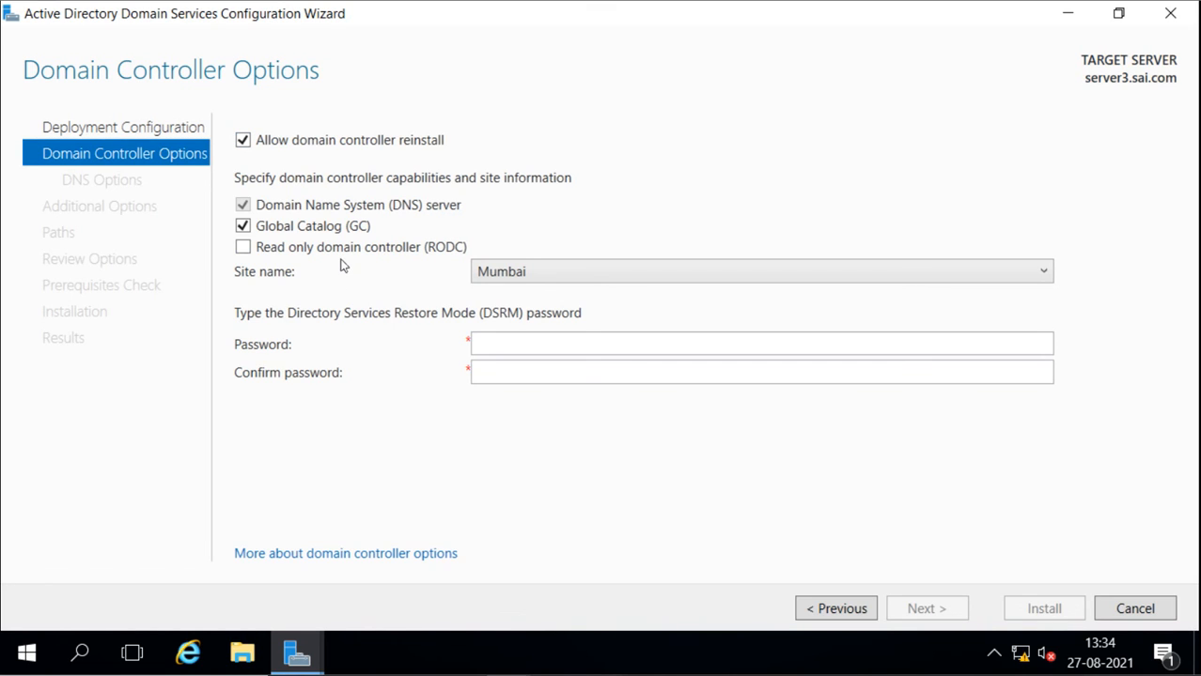
left_click(242, 248)
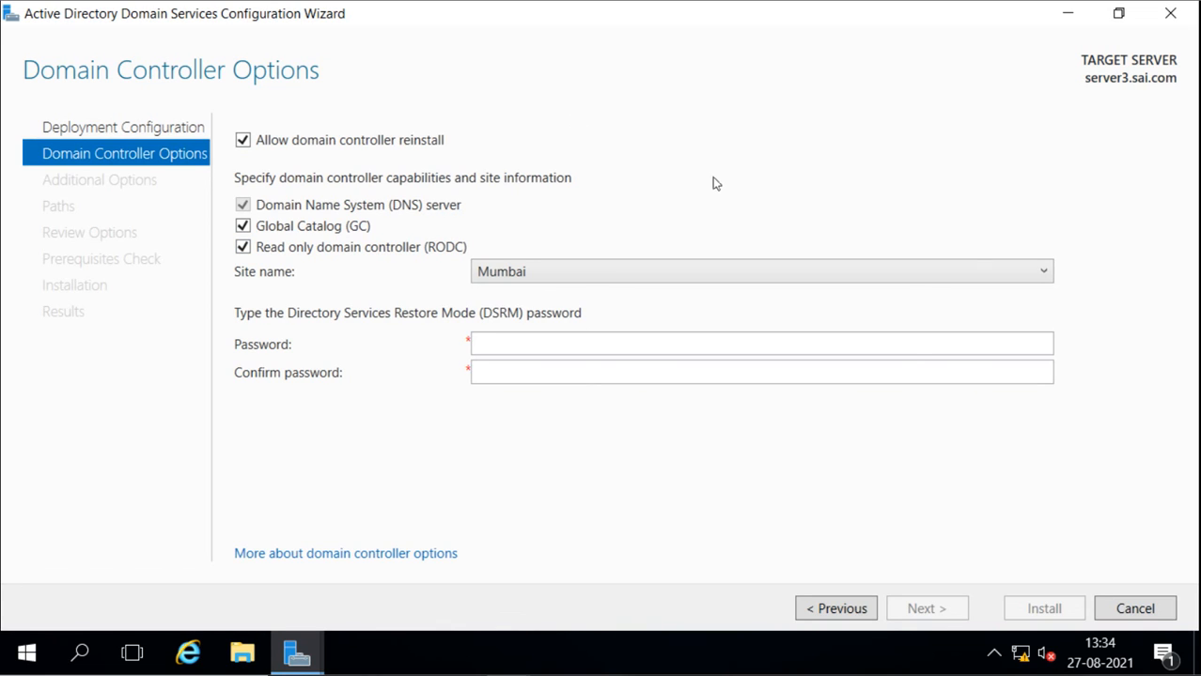
left_click(622, 346)
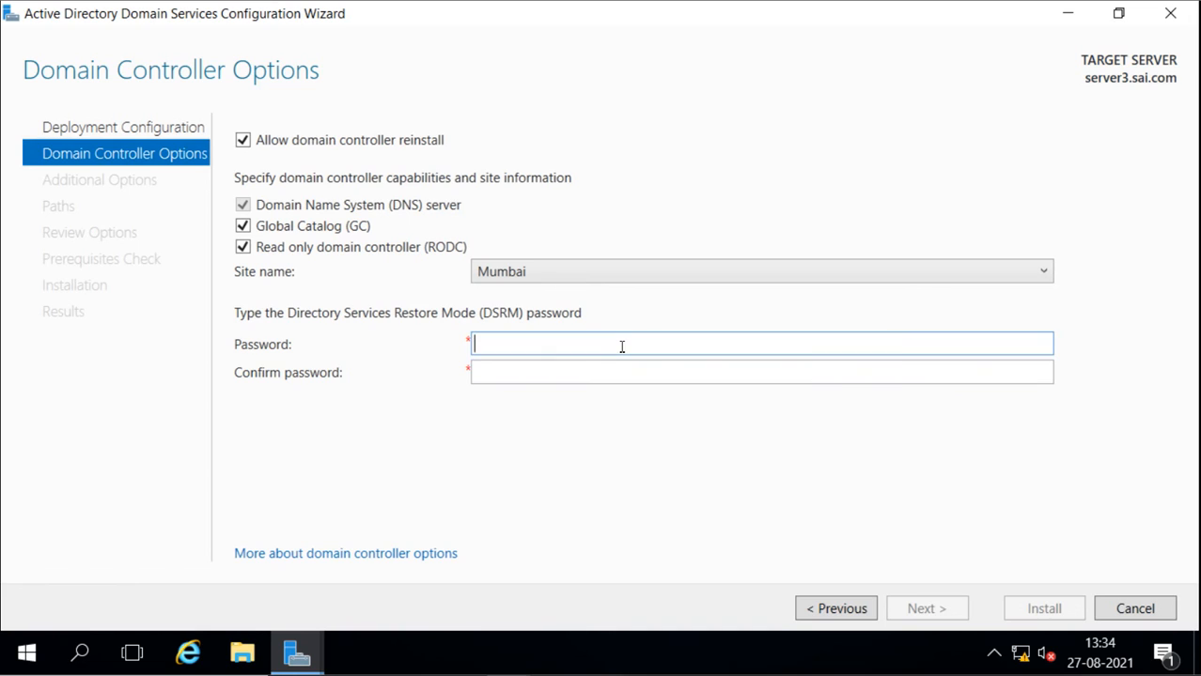
type("Pa")
key("BackSpace")
type("as@123")
key("Tab")
type("Pas")
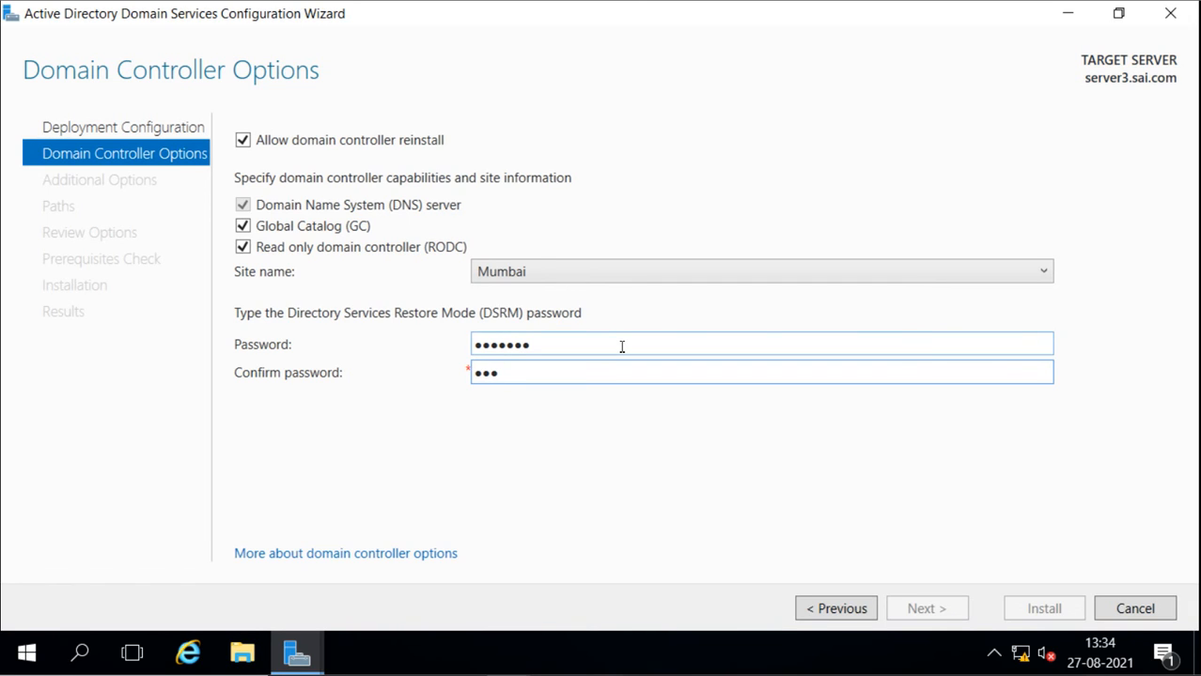
type("@123")
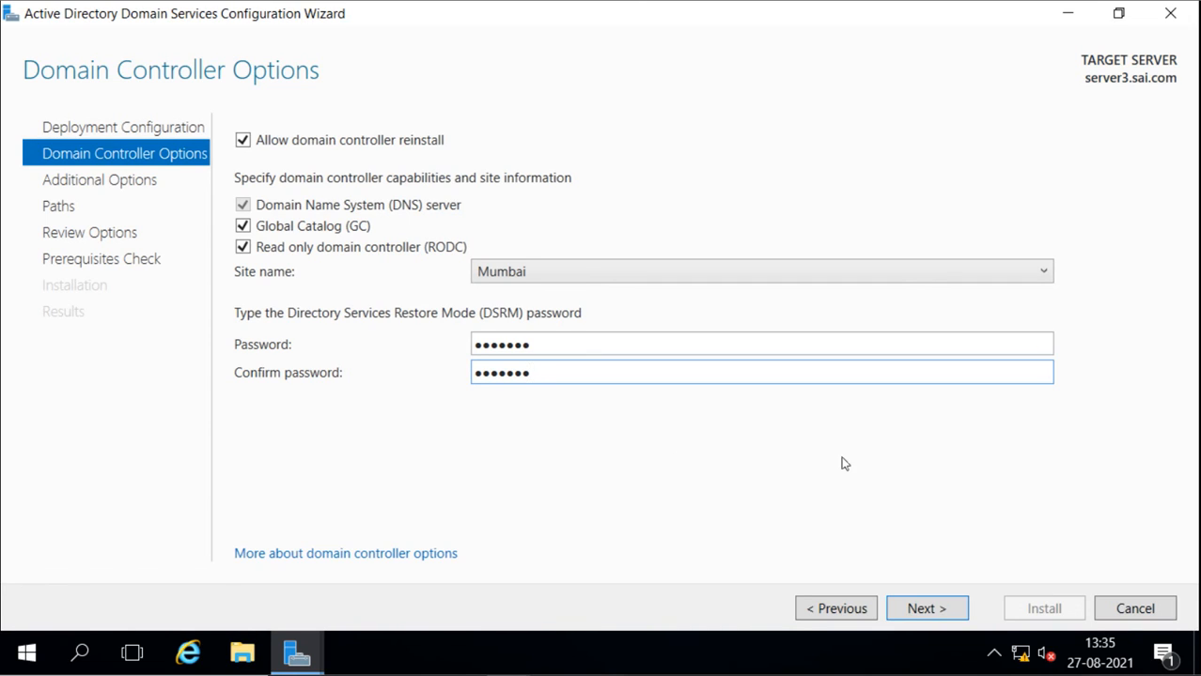
left_click(927, 609)
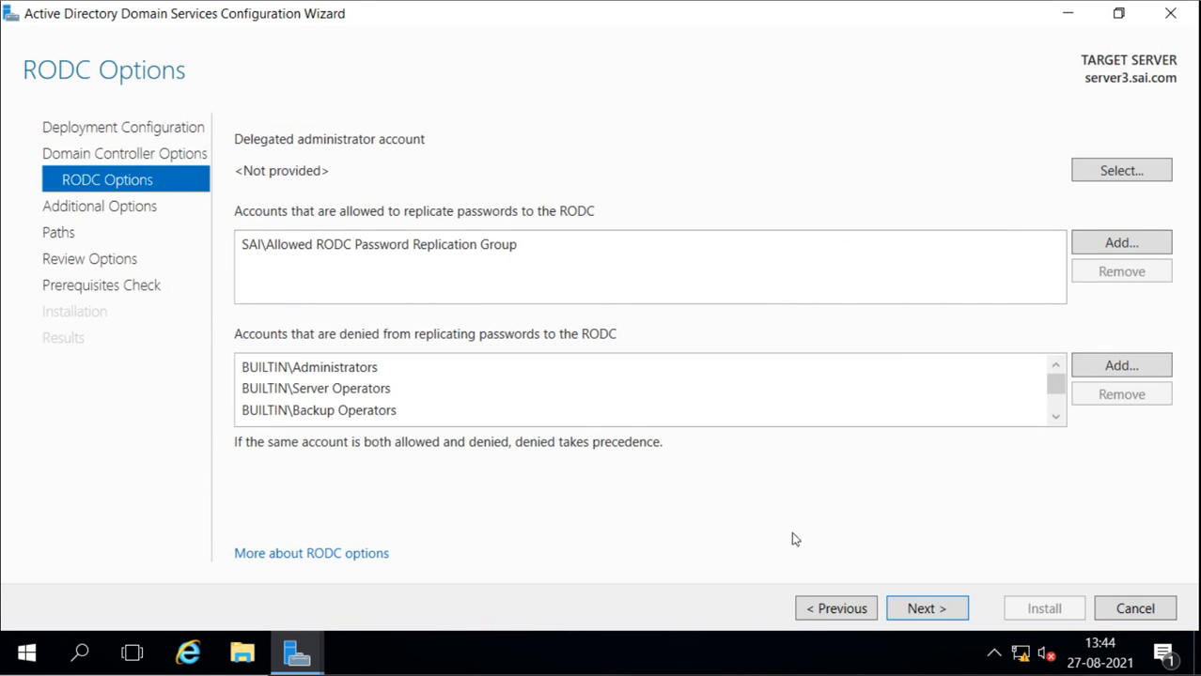
Examine the accounts allowed and denied to replicate passwords to the RODC, leaving the lists as they are
left_click(831, 607)
left_click(924, 609)
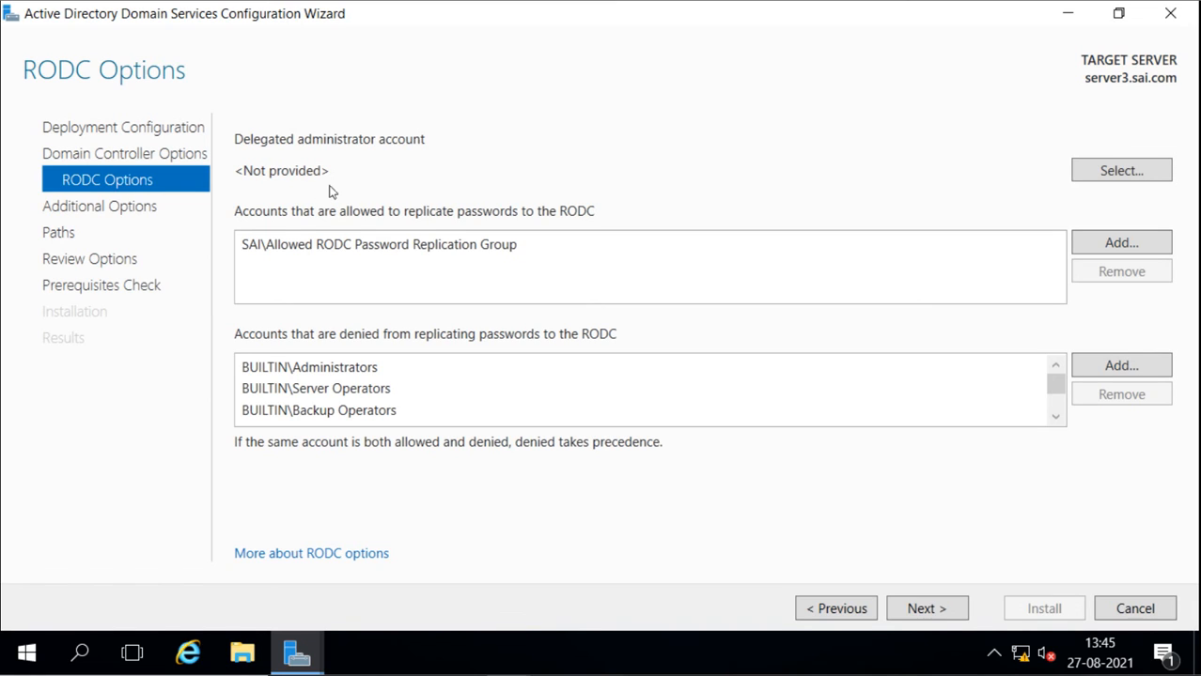
left_click(373, 246)
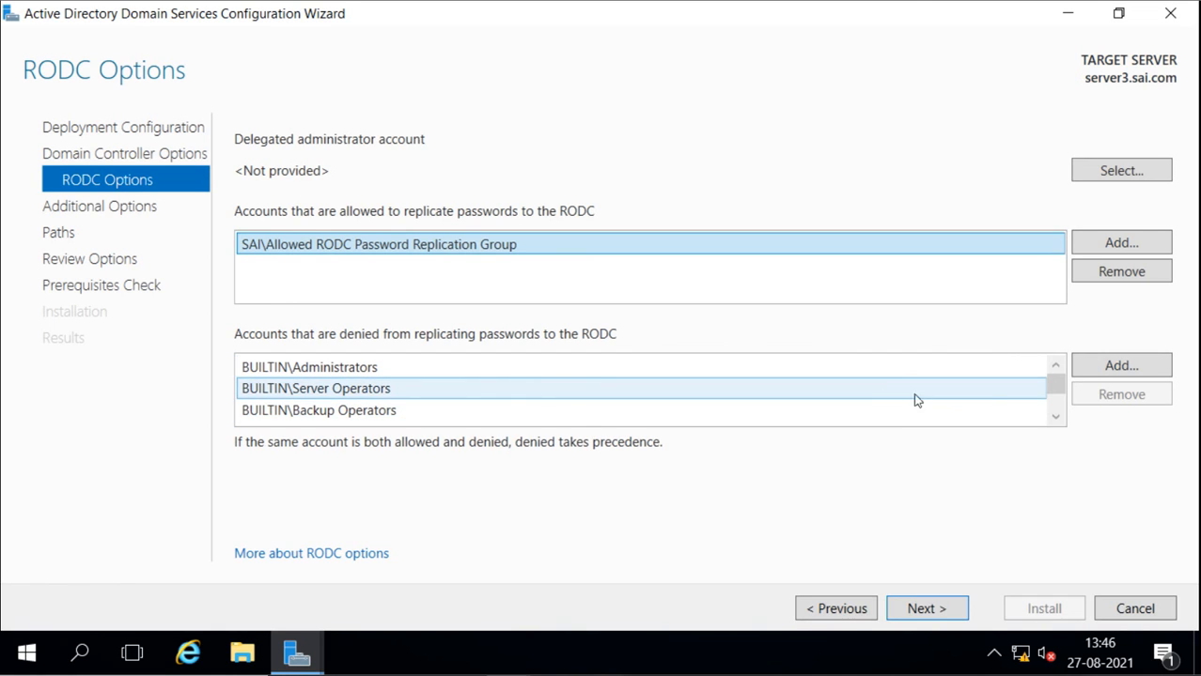
left_click(1055, 419)
left_click(1055, 419)
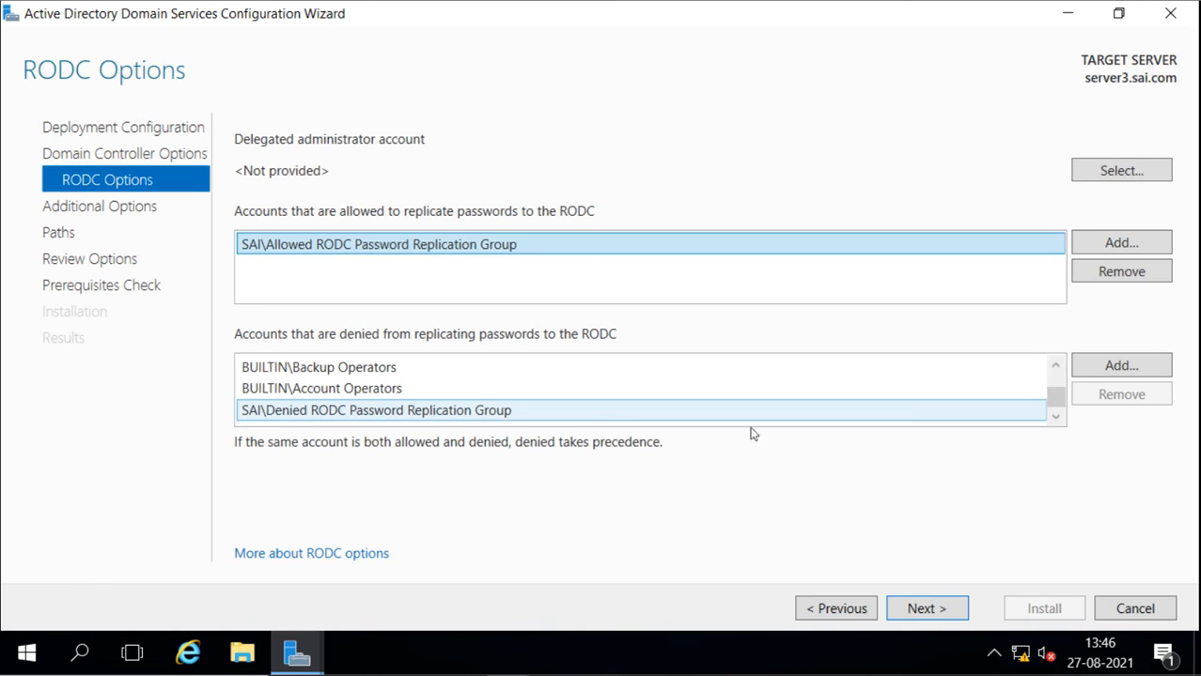
left_click(729, 375)
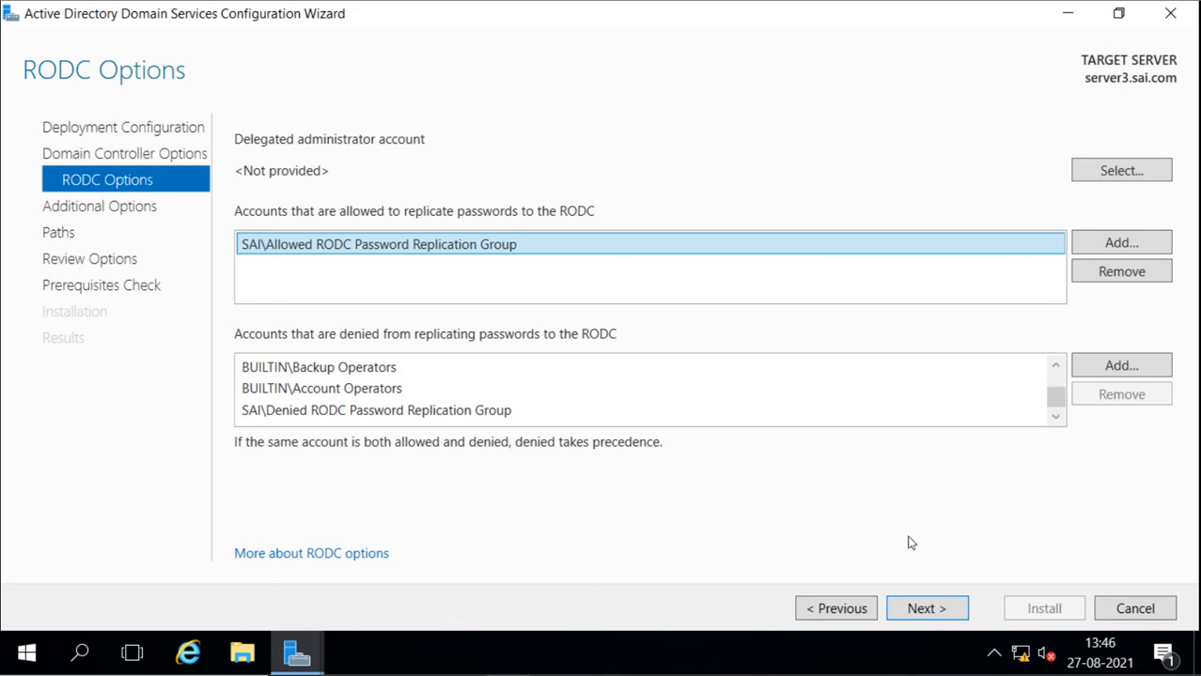
Accept the default RODC, replication and path settings, and install the read-only domain controller on server3
left_click(929, 609)
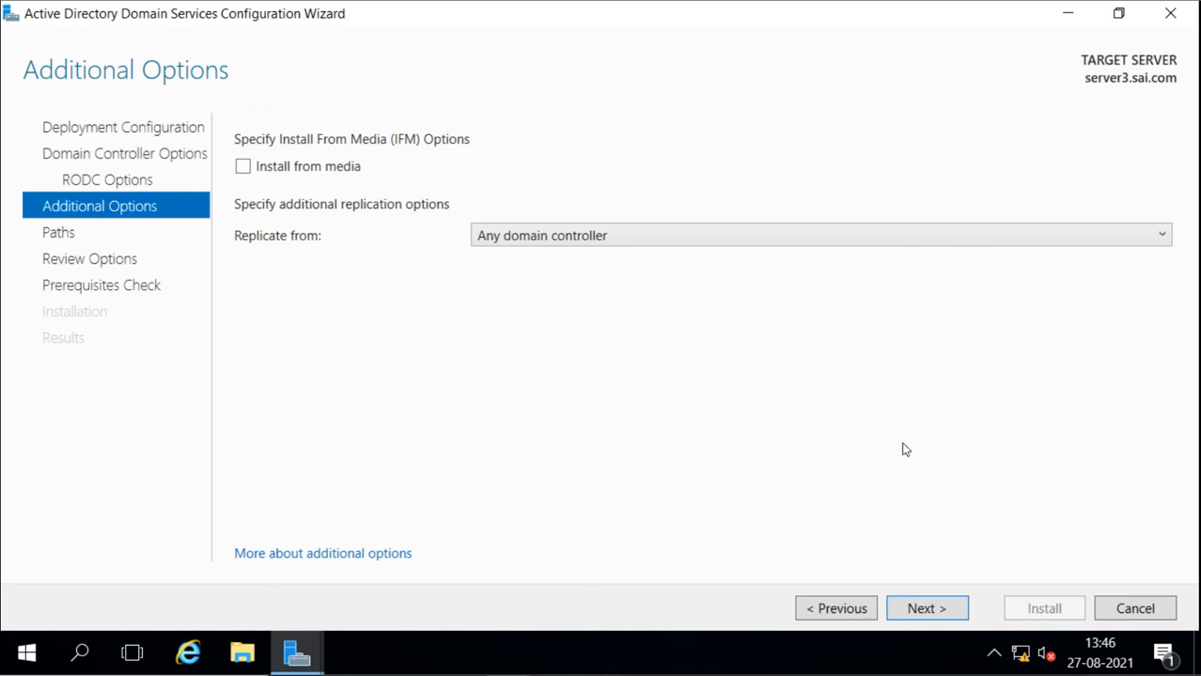
left_click(940, 611)
left_click(939, 610)
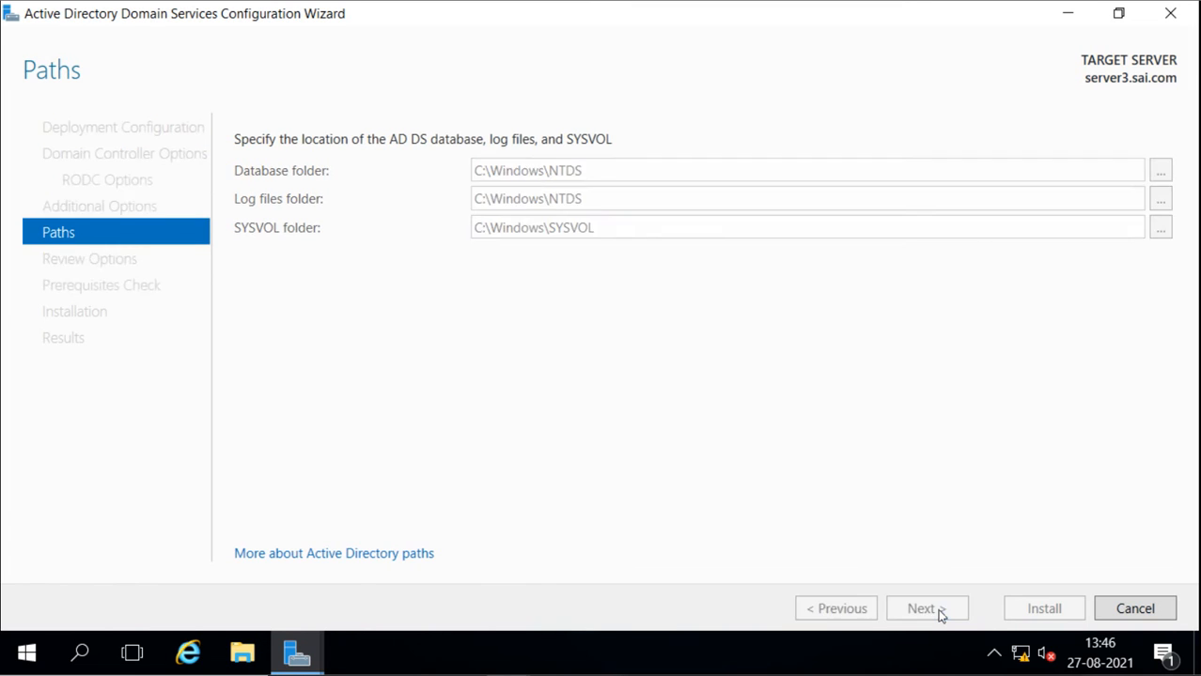
left_click(940, 611)
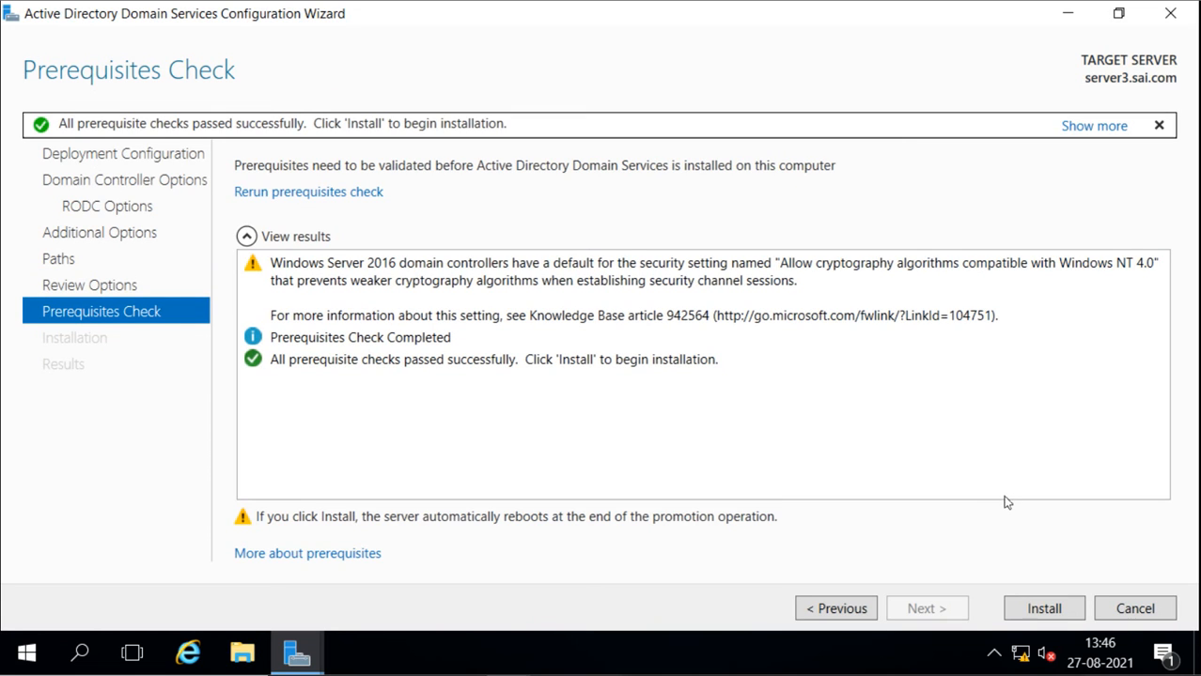
left_click(1040, 612)
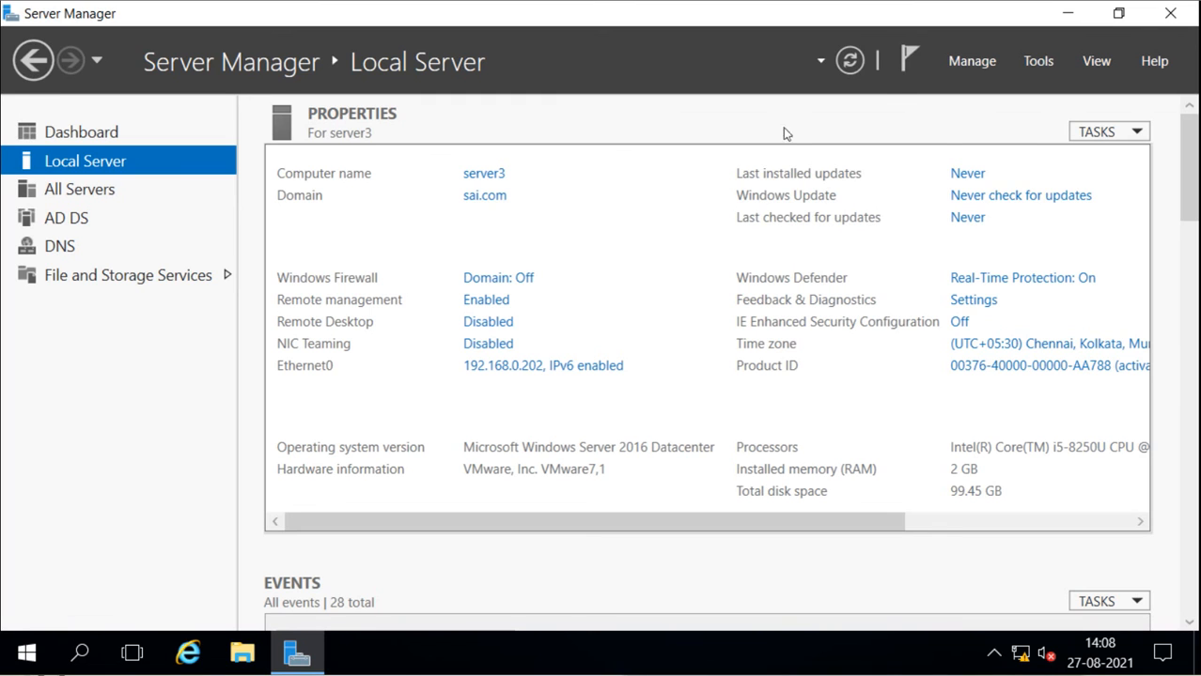
Open Active Directory Users and Computers and show the contents of the Users container in sai.com
left_click(1038, 61)
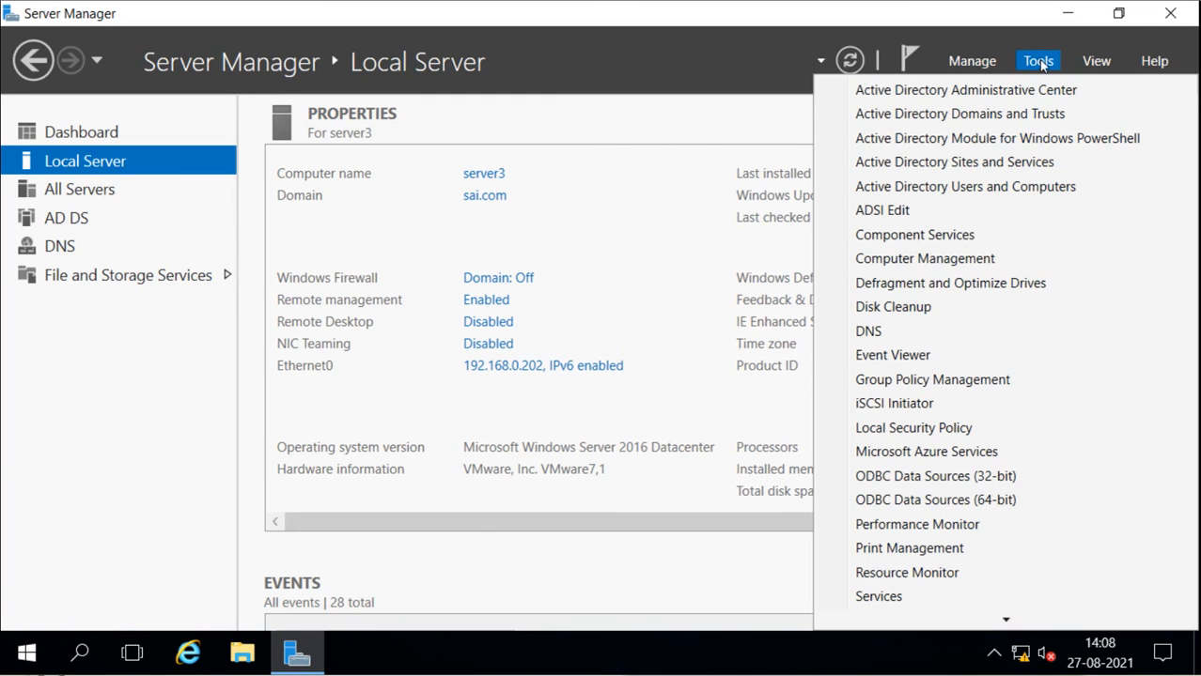
left_click(981, 190)
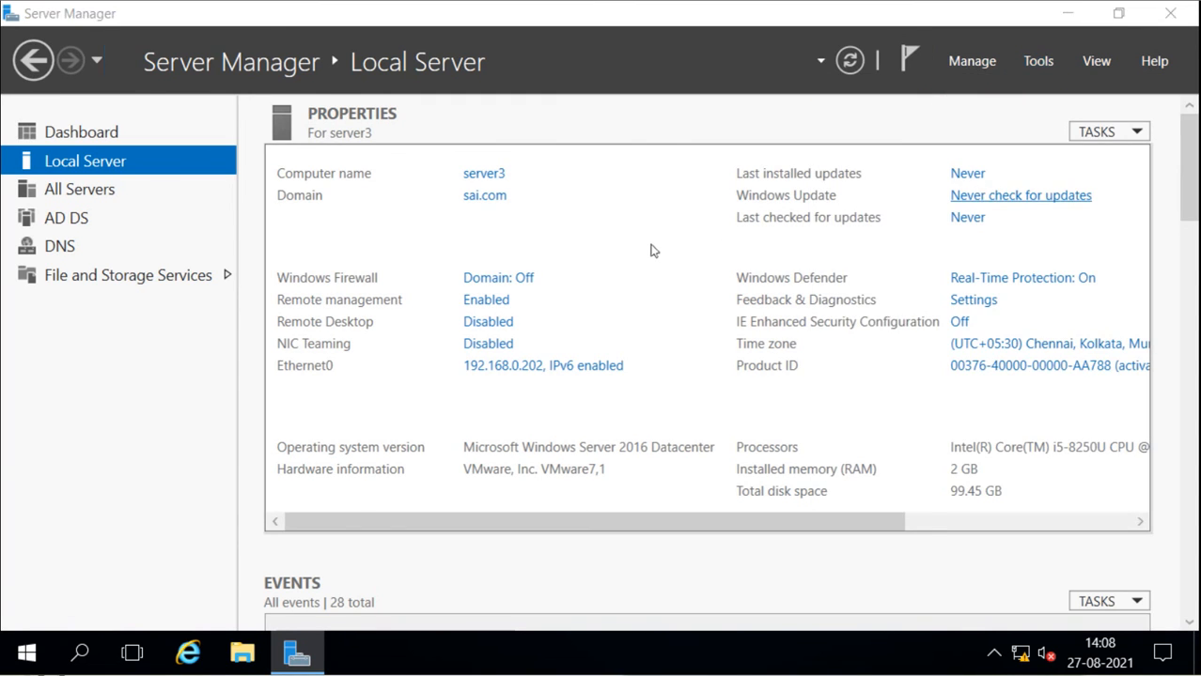
left_click(854, 58)
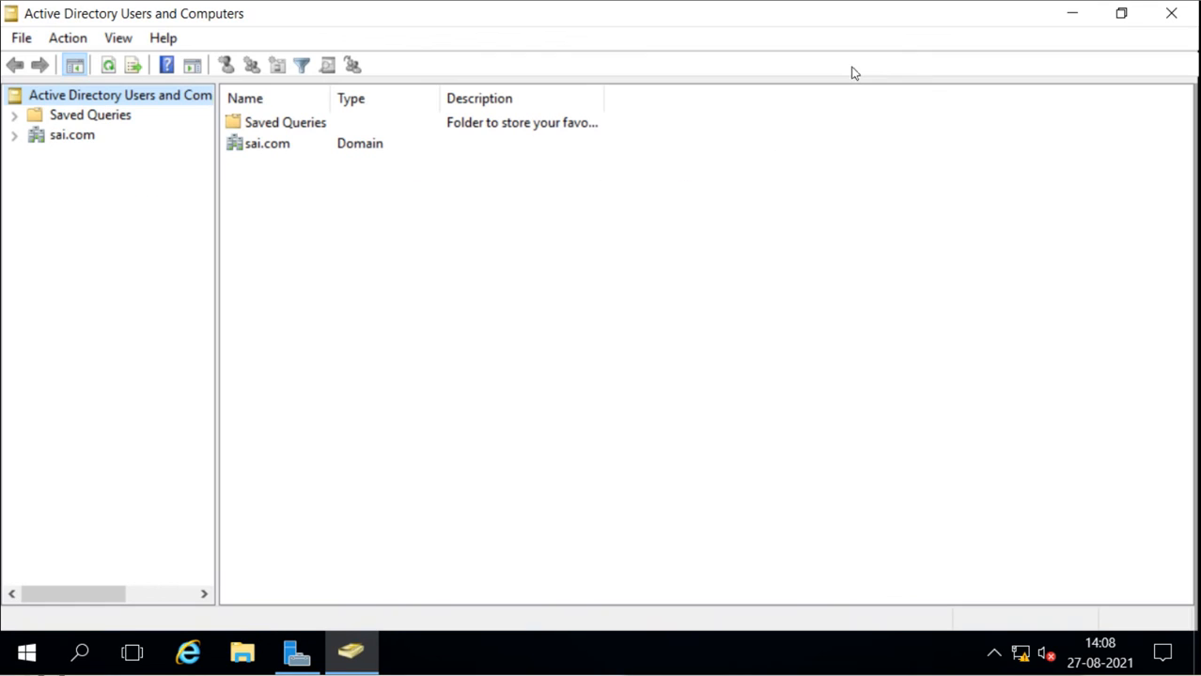
left_click(15, 136)
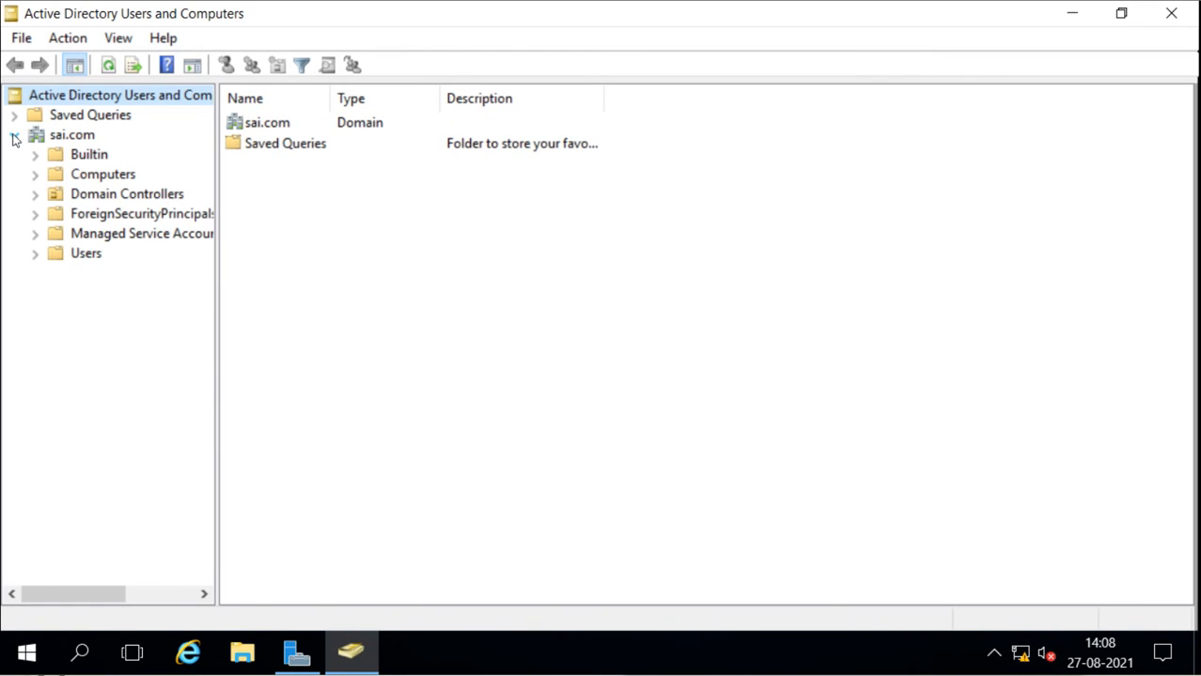
left_click(64, 261)
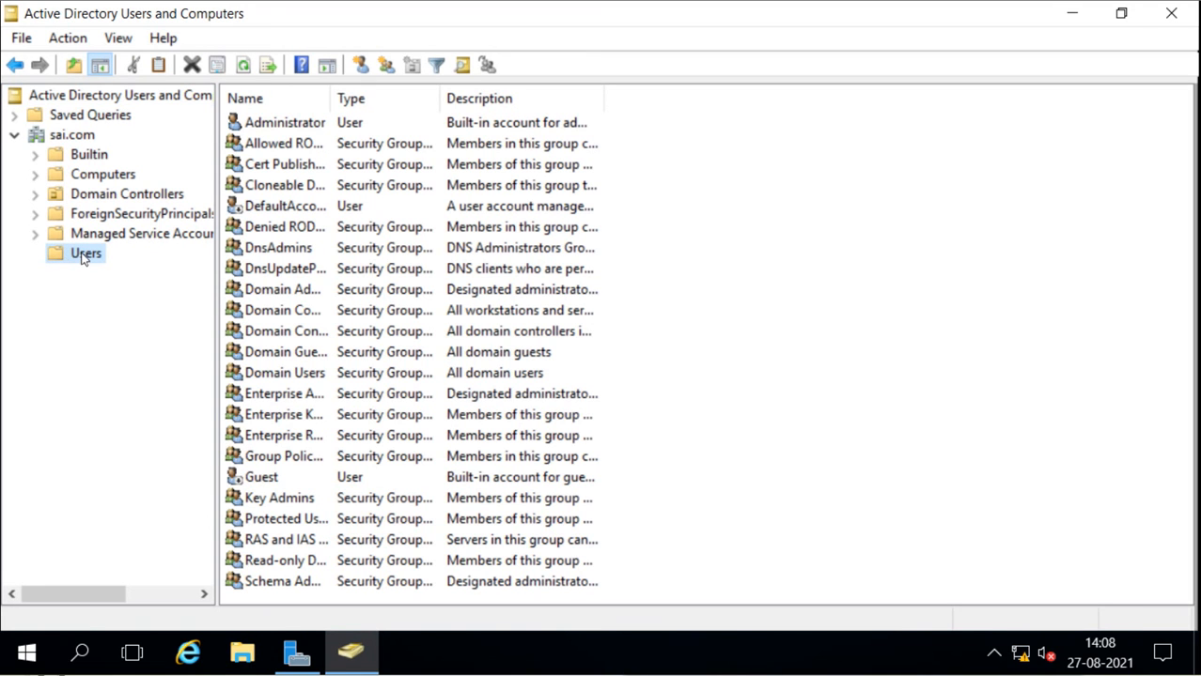
Check that a new user can be started in the Users container, and cancel the form without creating one
right_click(82, 259)
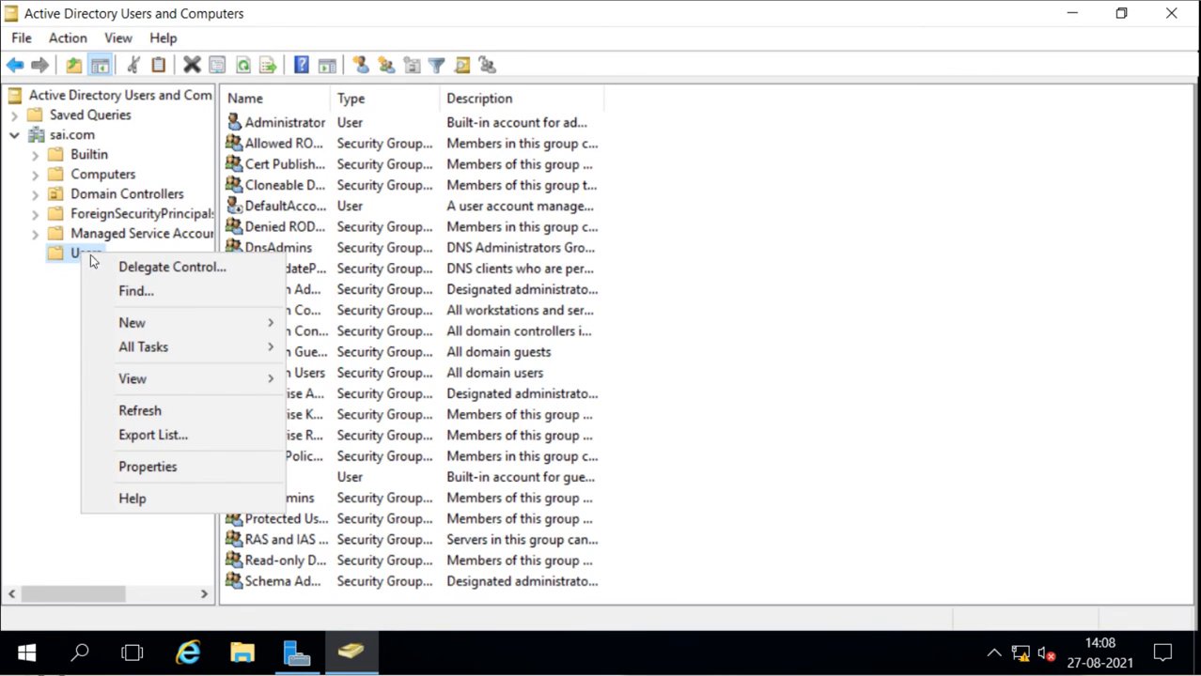
mouse_move(153, 322)
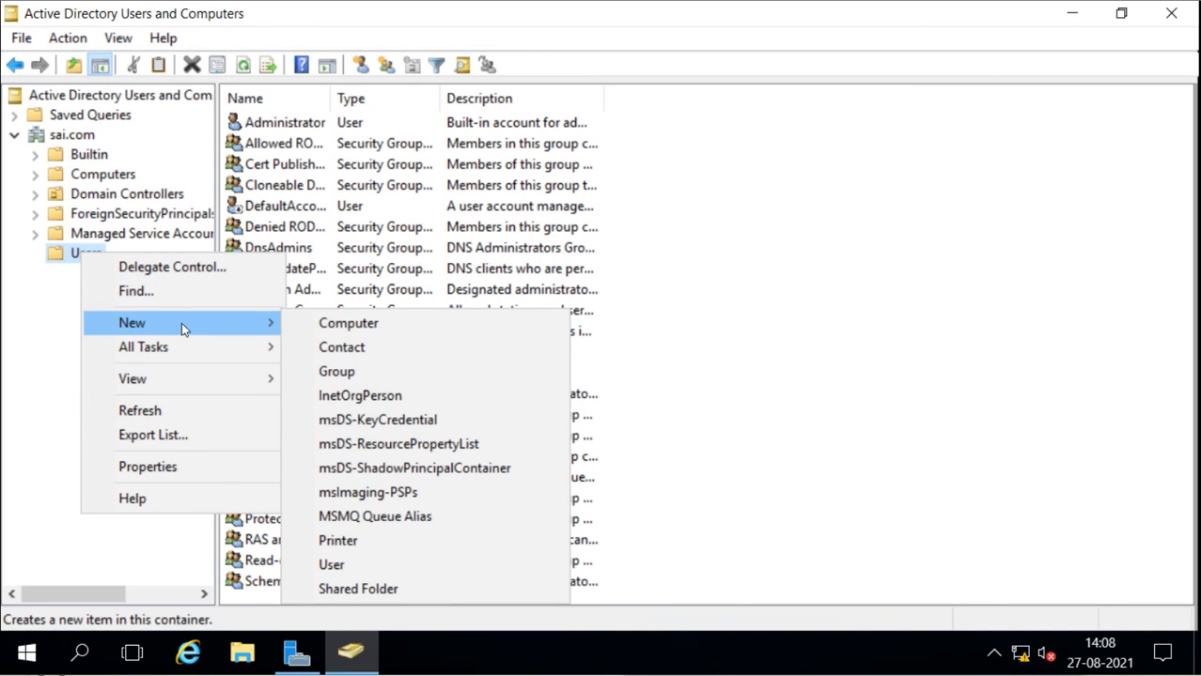
left_click(367, 572)
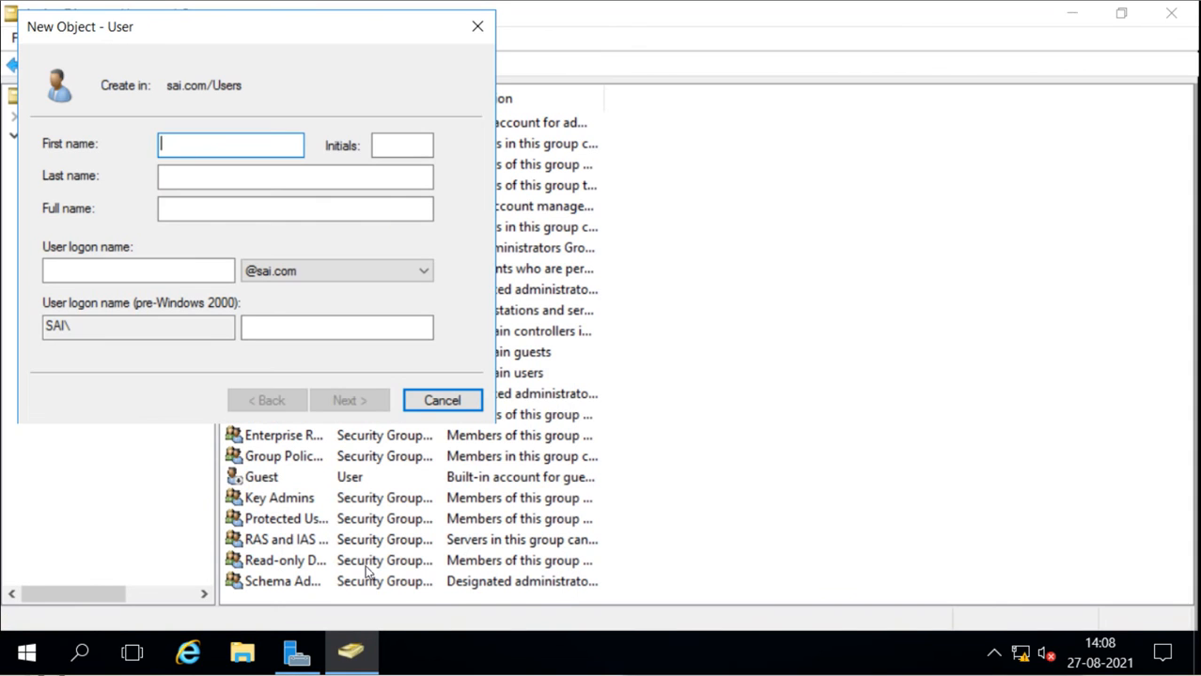
left_click(439, 401)
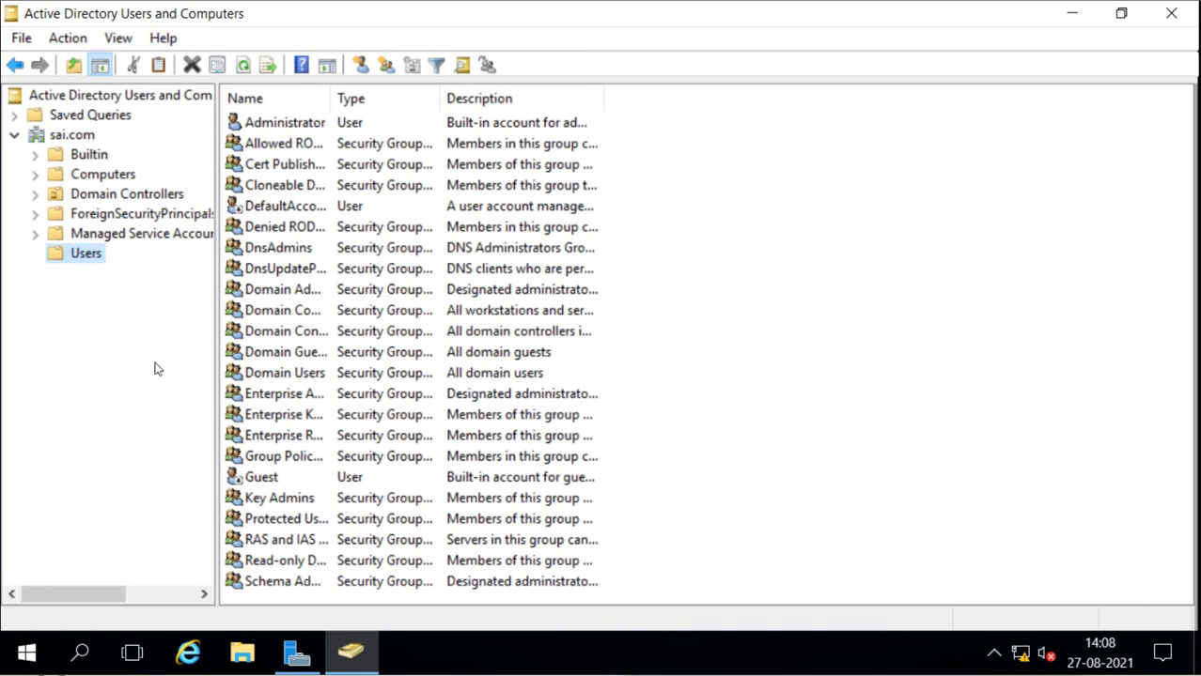
Check the signed-in account, the directory server named in the widened console tree, and the local server's properties
left_click(27, 652)
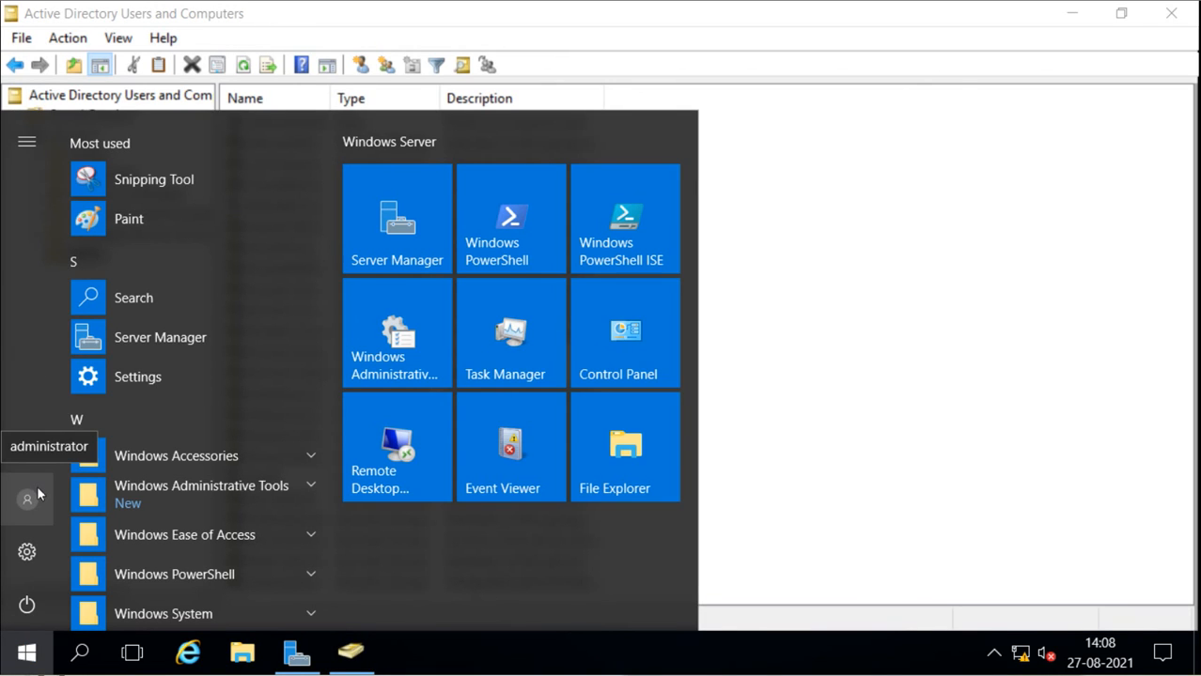
left_click(905, 226)
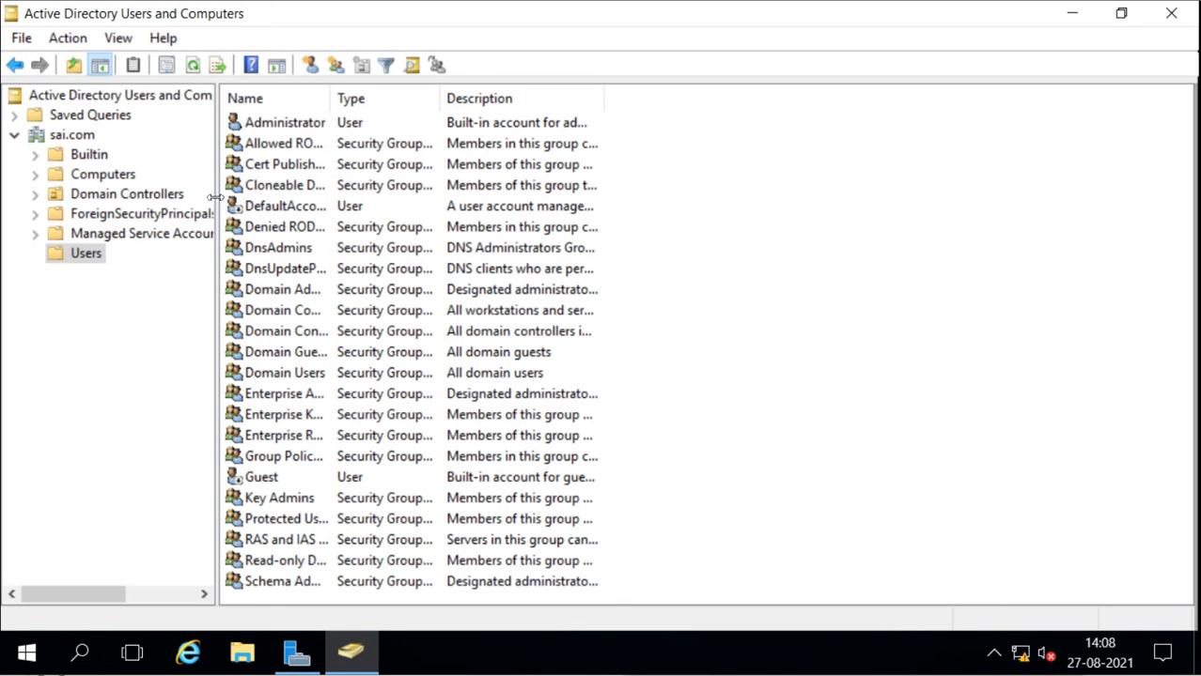
left_click_drag(217, 195, 395, 189)
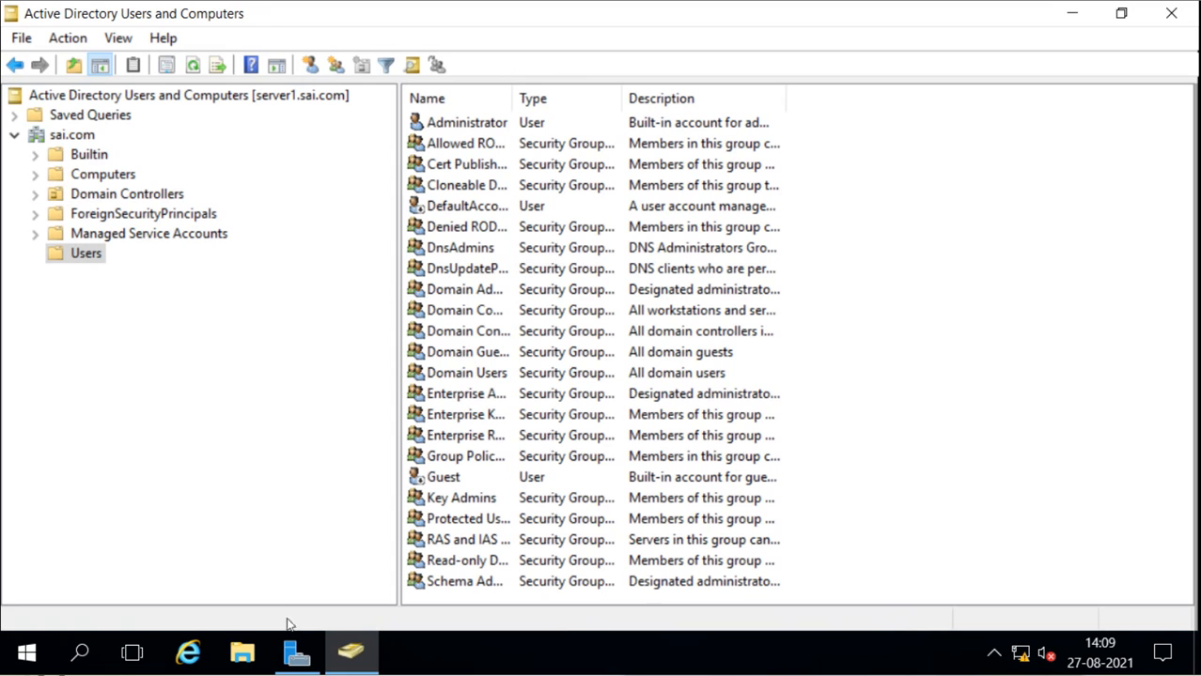
left_click(296, 651)
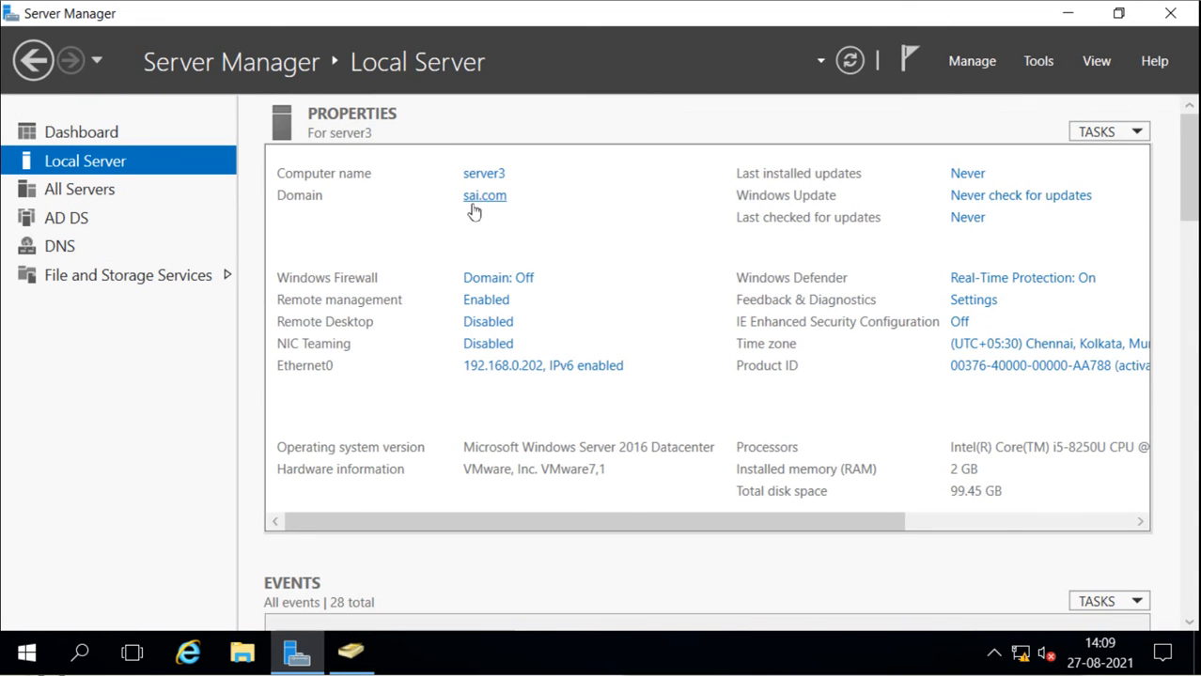
left_click(353, 653)
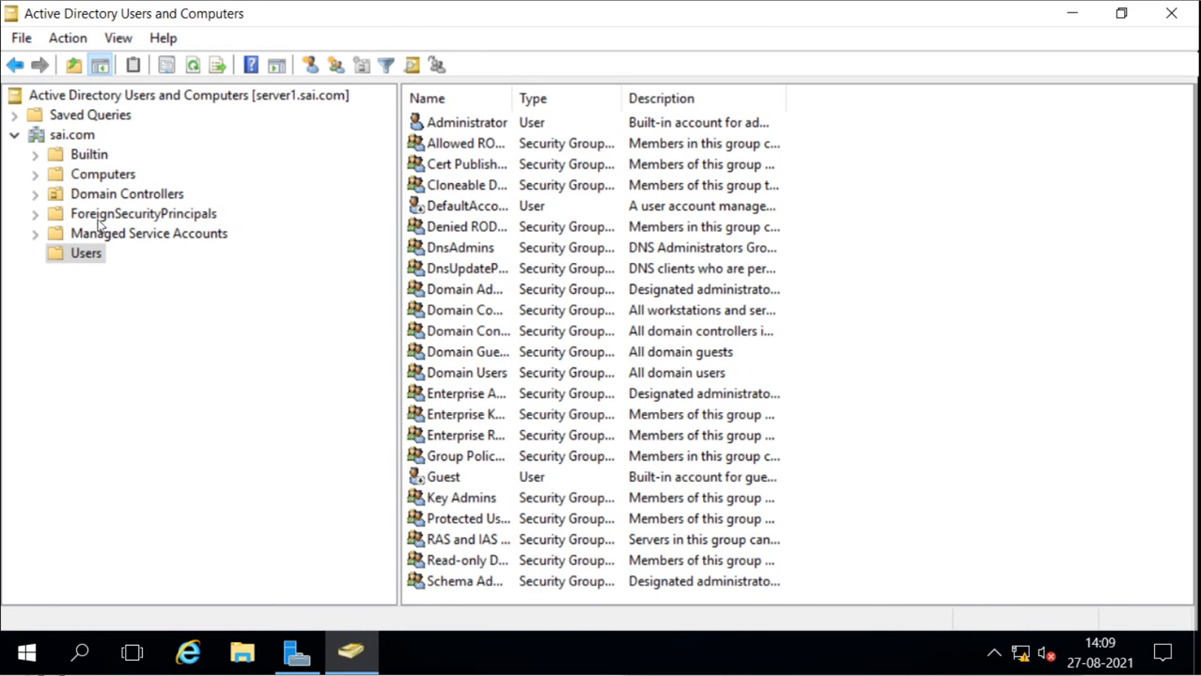
Change the console's domain controller to SERVER3.sai.com and acknowledge the read-only warning
right_click(105, 98)
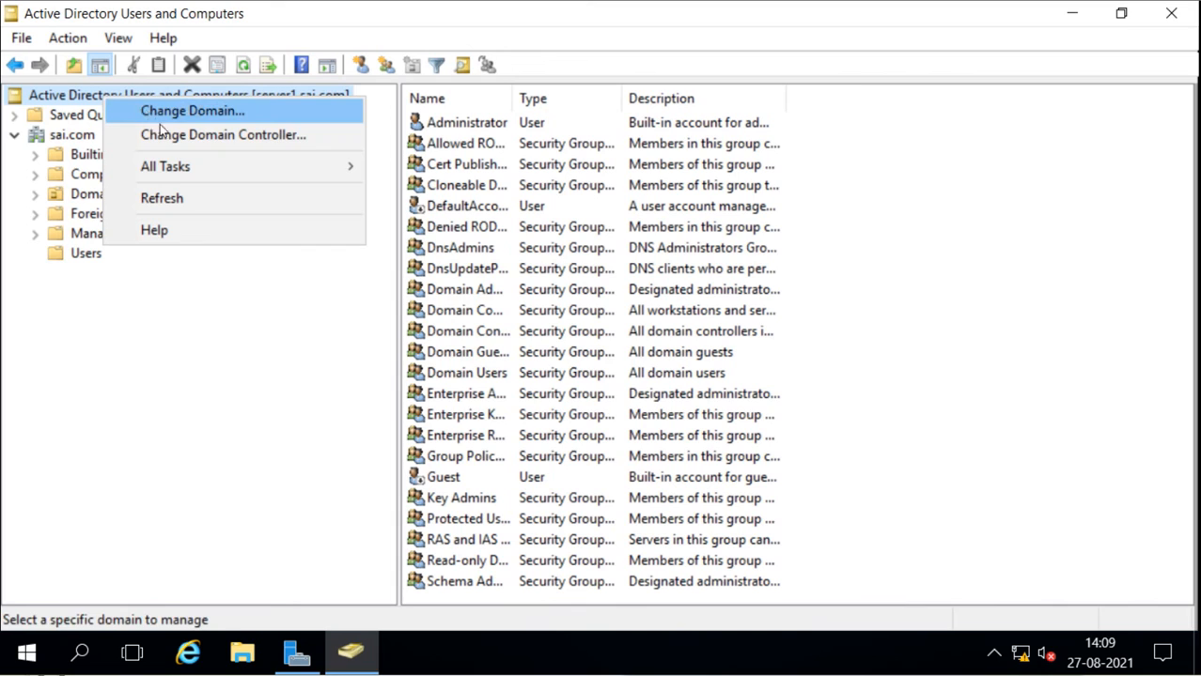
left_click(166, 134)
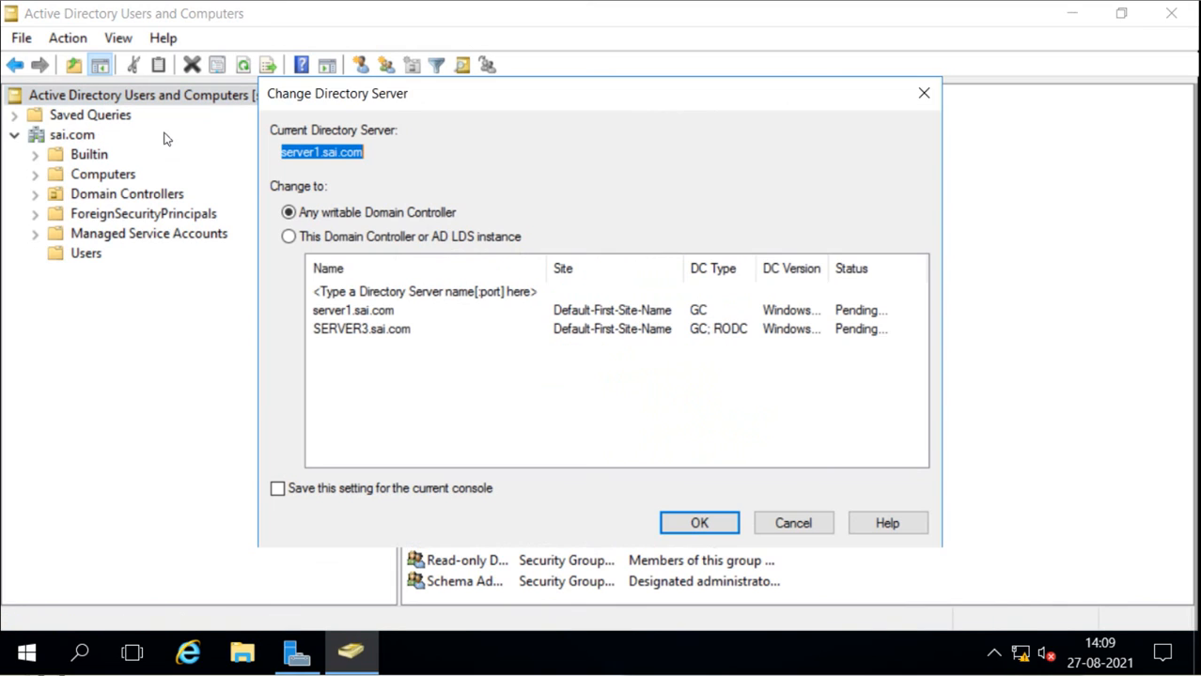
left_click(362, 327)
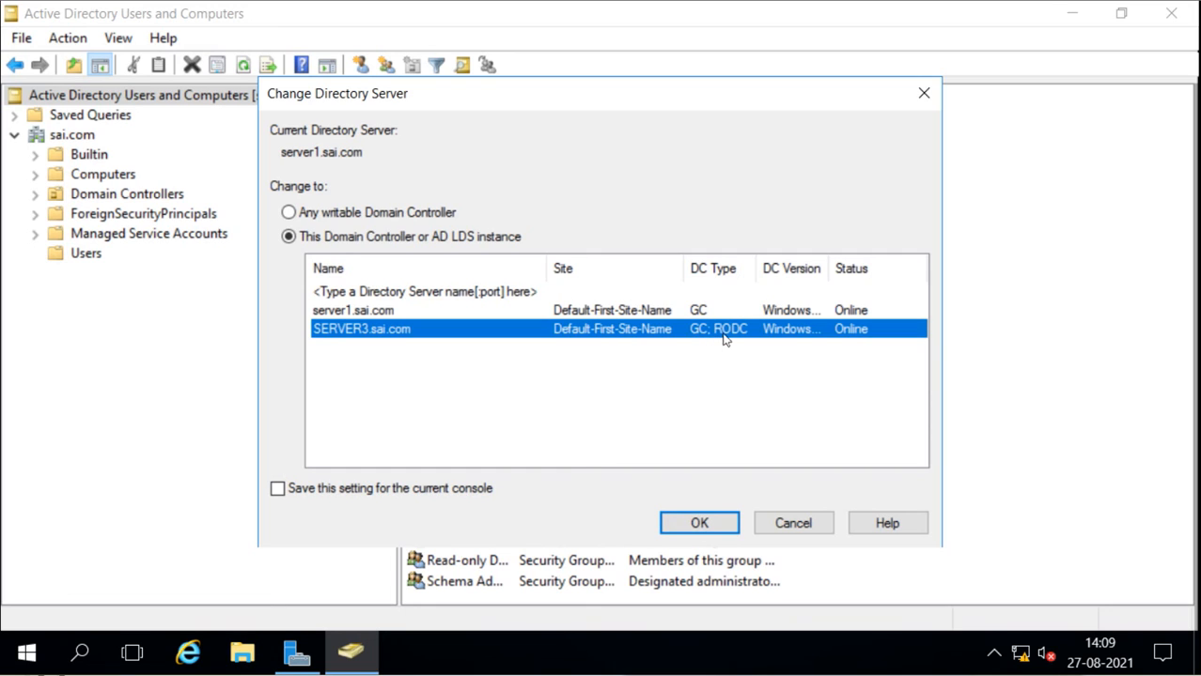
left_click(698, 521)
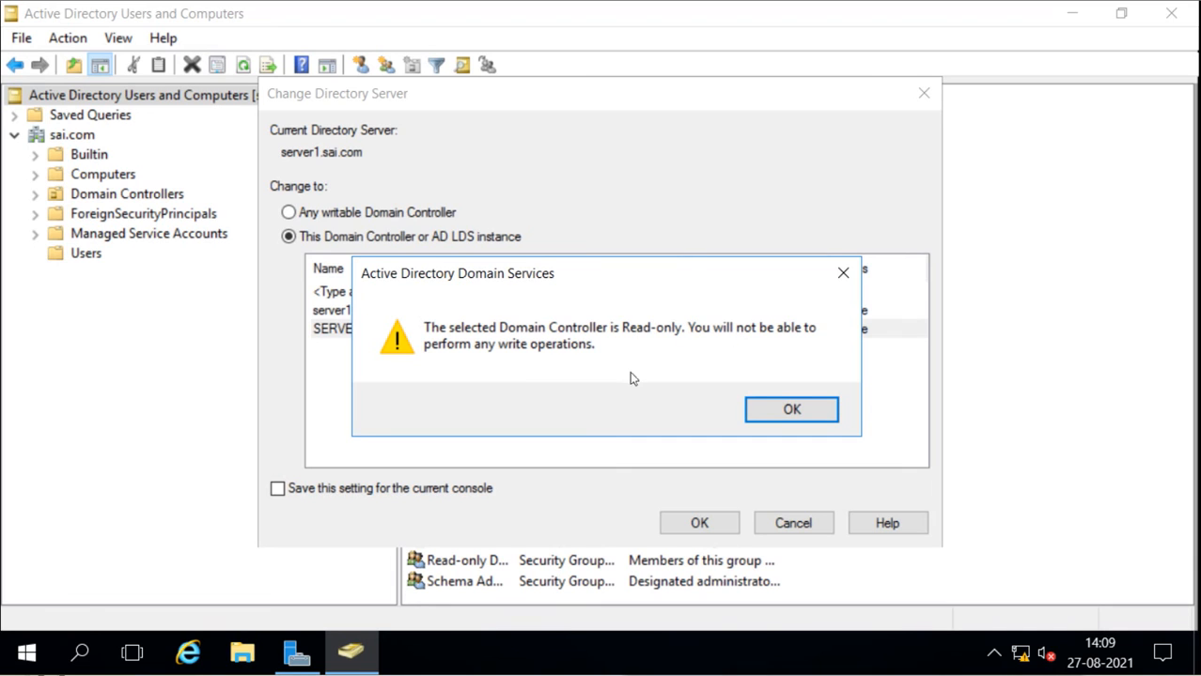
left_click(767, 406)
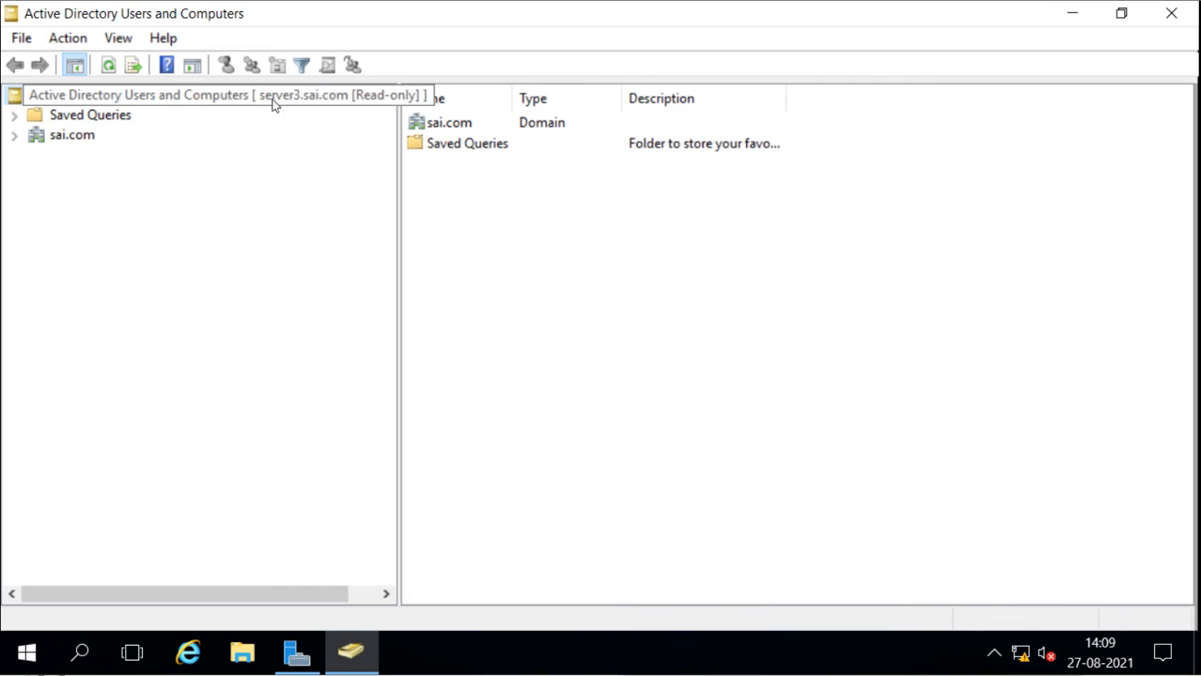
Examine which commands the Users container of sai.com offers on the read-only domain controller, without running any
left_click(14, 135)
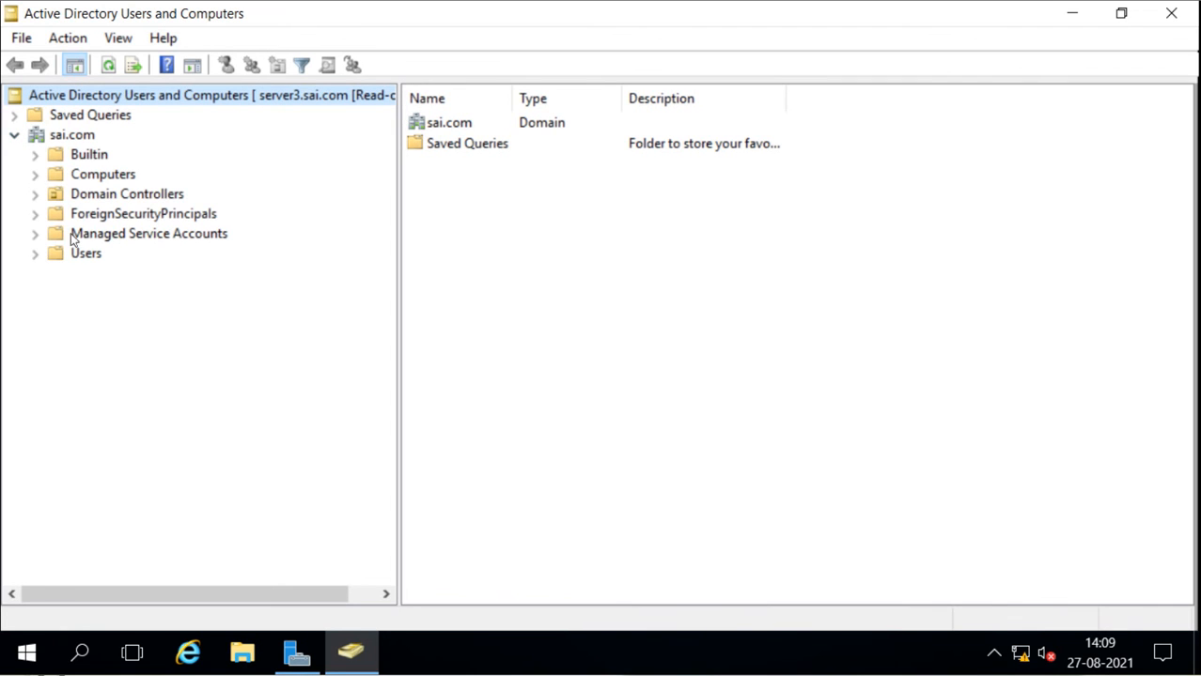
left_click(71, 263)
right_click(70, 266)
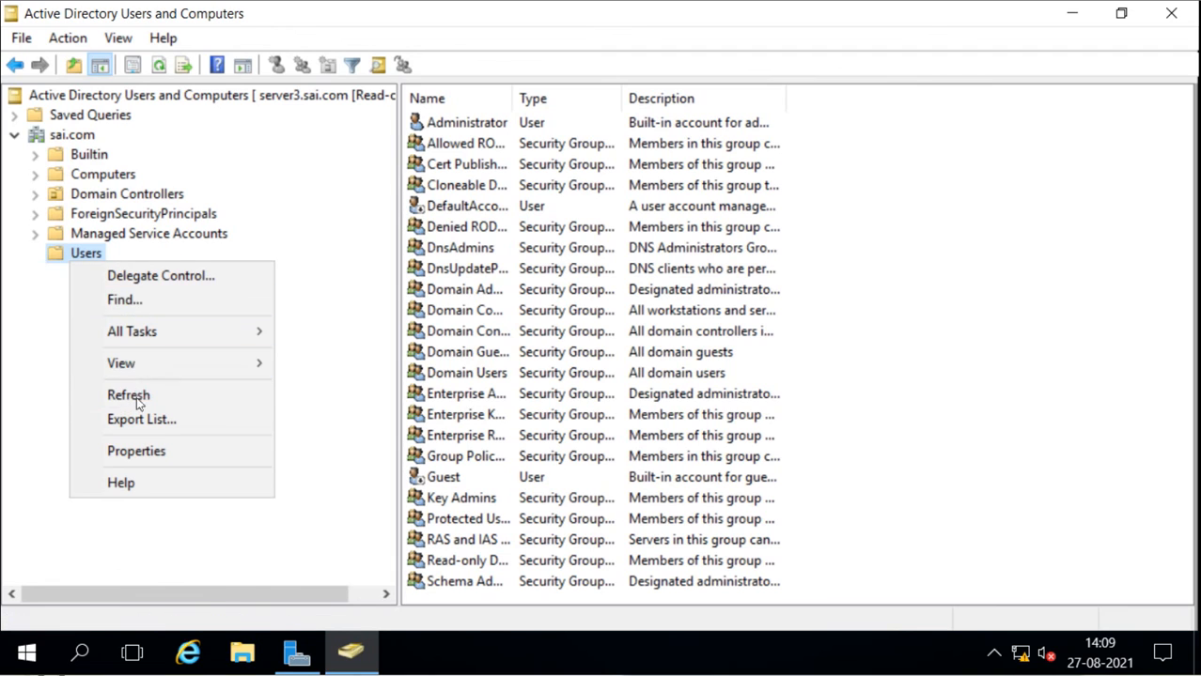
mouse_move(136, 362)
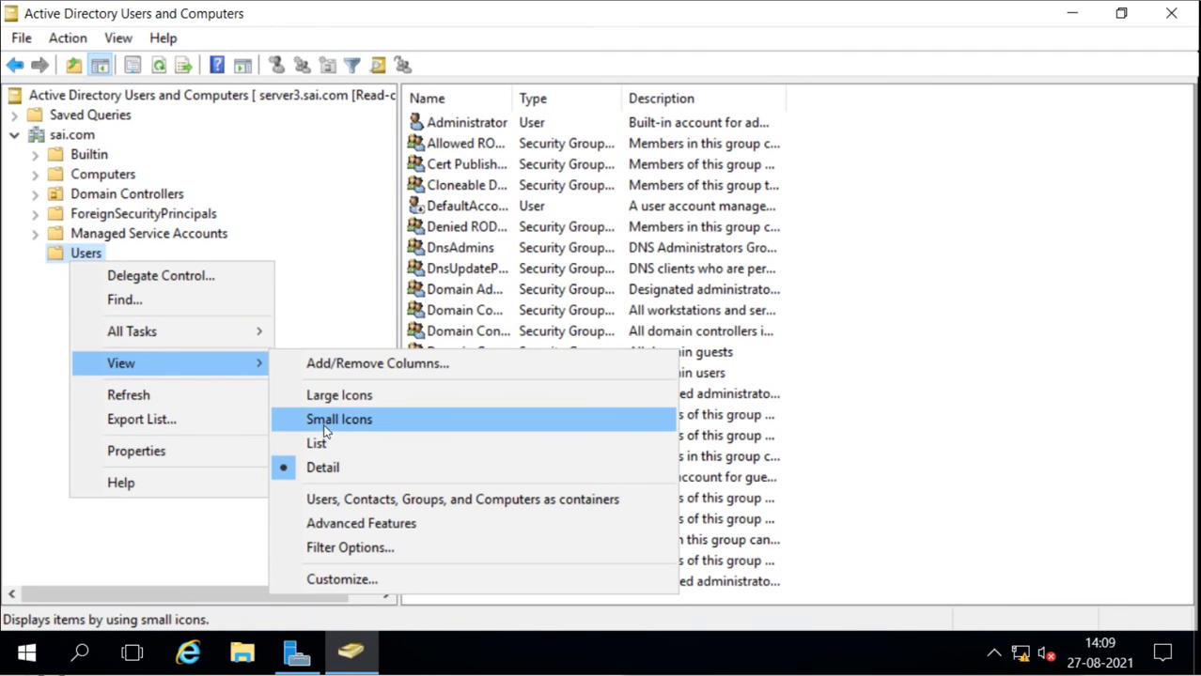
left_click(863, 317)
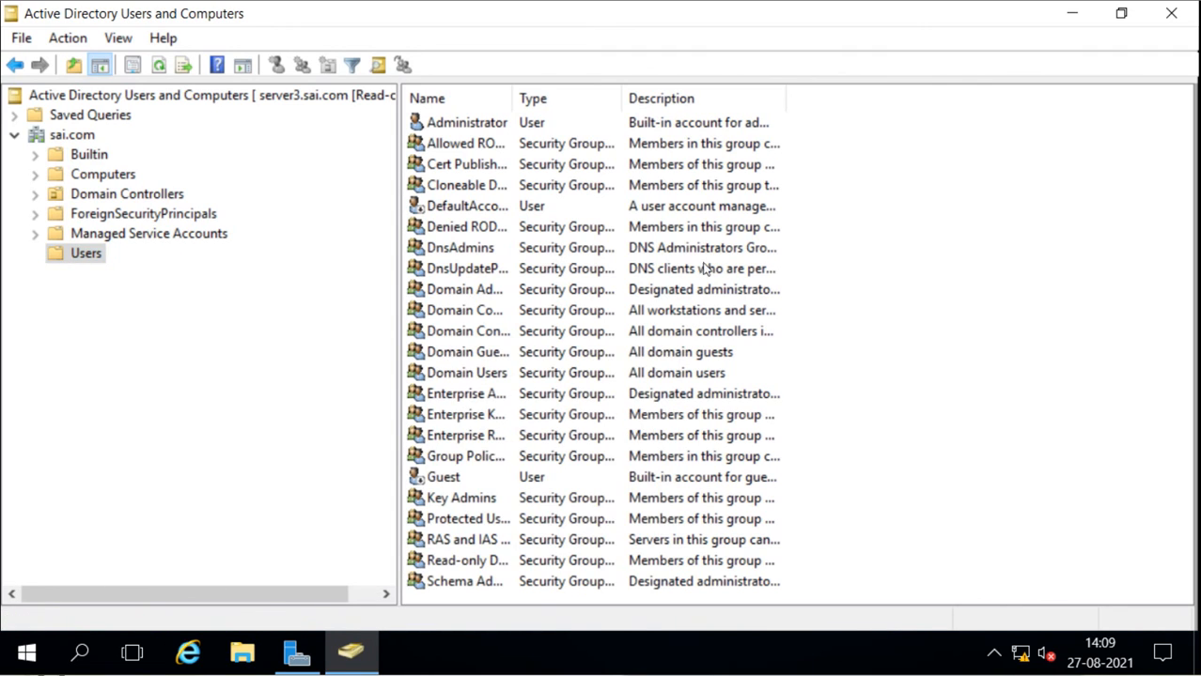